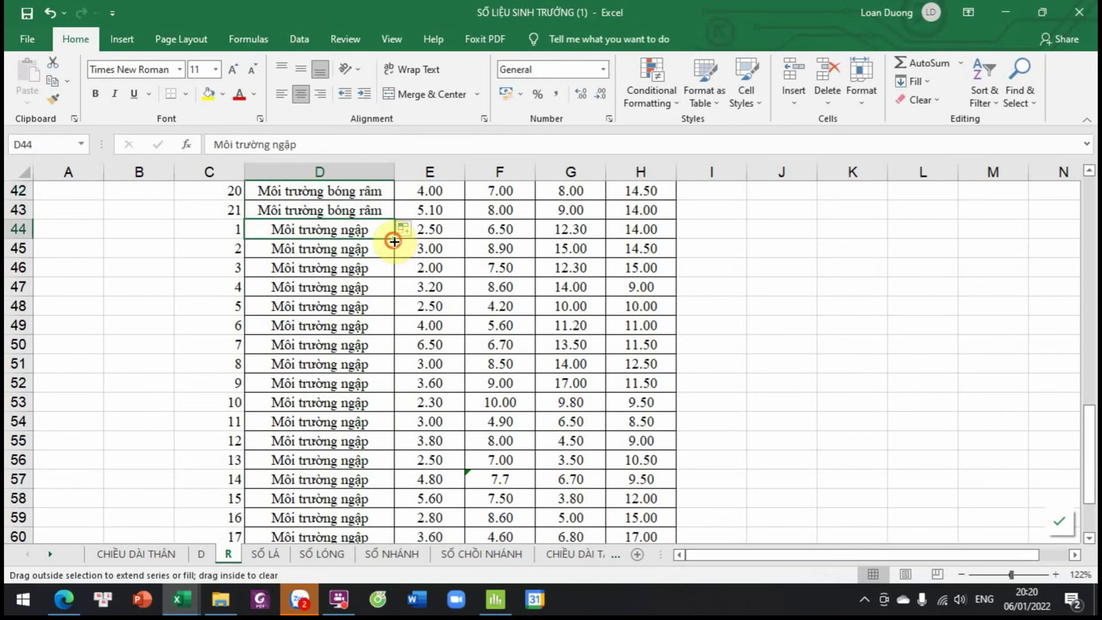
# Fill the label Môi trường ngập down column D from row 44 to row 64 and re-enter 7.7 in cell F57.
pyautogui.moveTo(394, 241); pyautogui.dragTo(386, 503)
pyautogui.moveTo(645, 499); pyautogui.dragTo(413, 437)
pyautogui.click(505, 365)
pyautogui.write('7.')
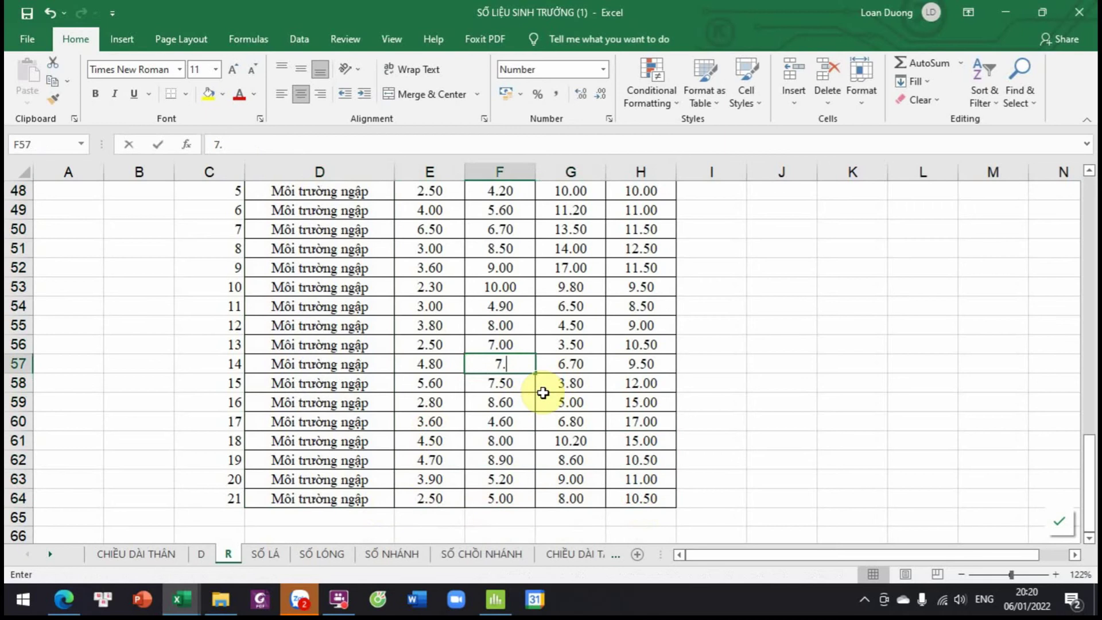
pyautogui.write('7')
pyautogui.press('Return')
# Copy the treatment and L1–L4 data with headers, range D1:H64 on sheet R.
pyautogui.scroll(5, 542, 392)
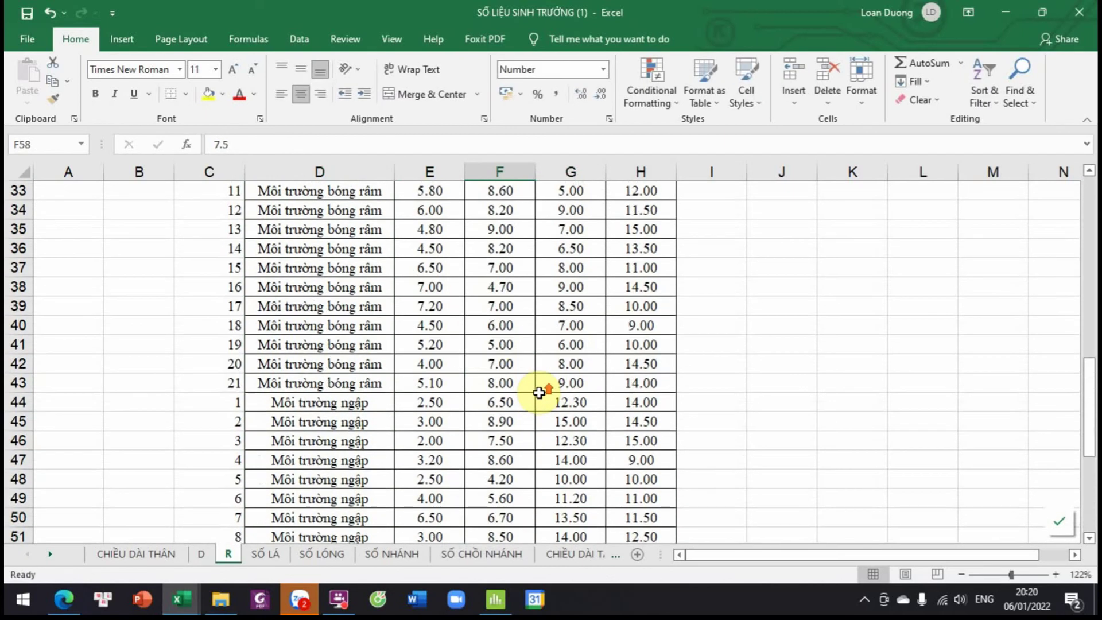
pyautogui.scroll(11, 539, 393)
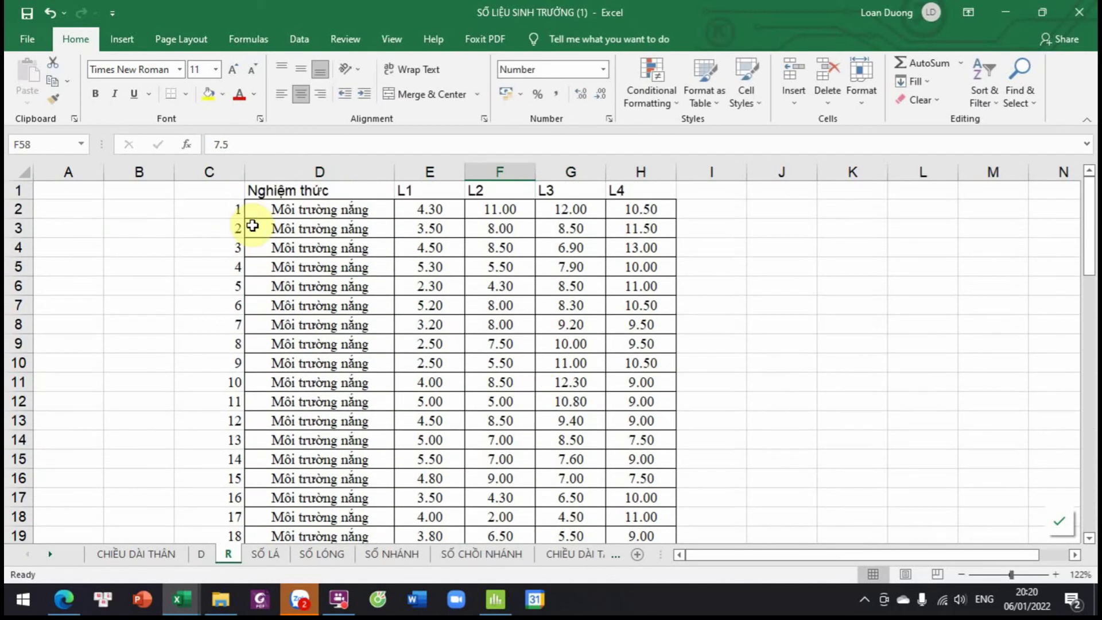
pyautogui.moveTo(283, 189); pyautogui.dragTo(634, 497)
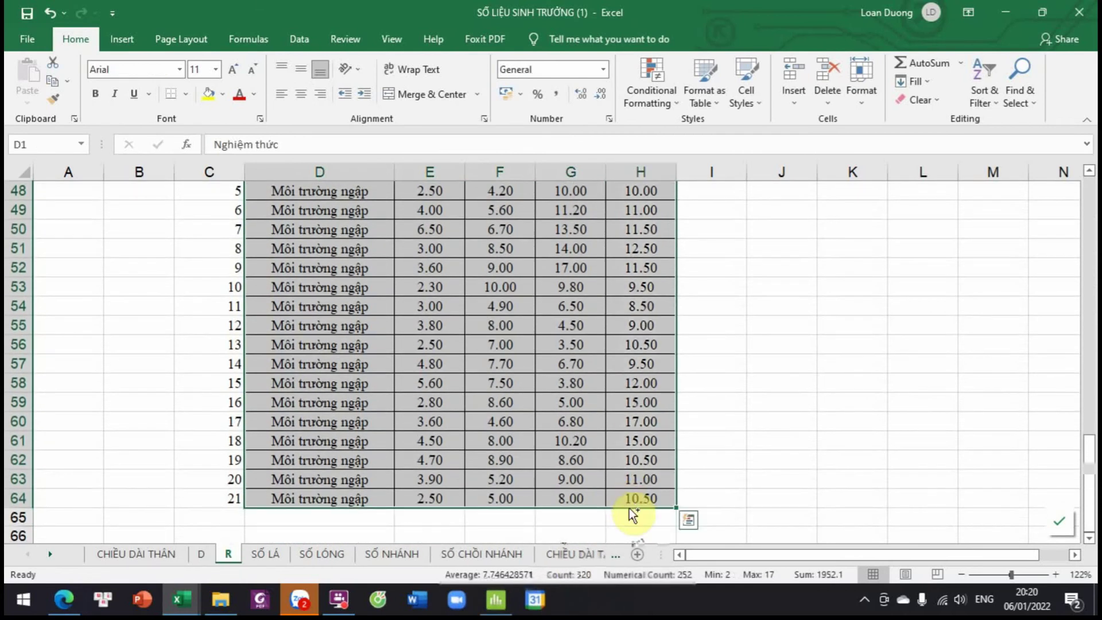
pyautogui.hotkey('ctrl', 'c')
# Switch to Minitab and close the open leaf-length project, saving its changes.
pyautogui.click(495, 599)
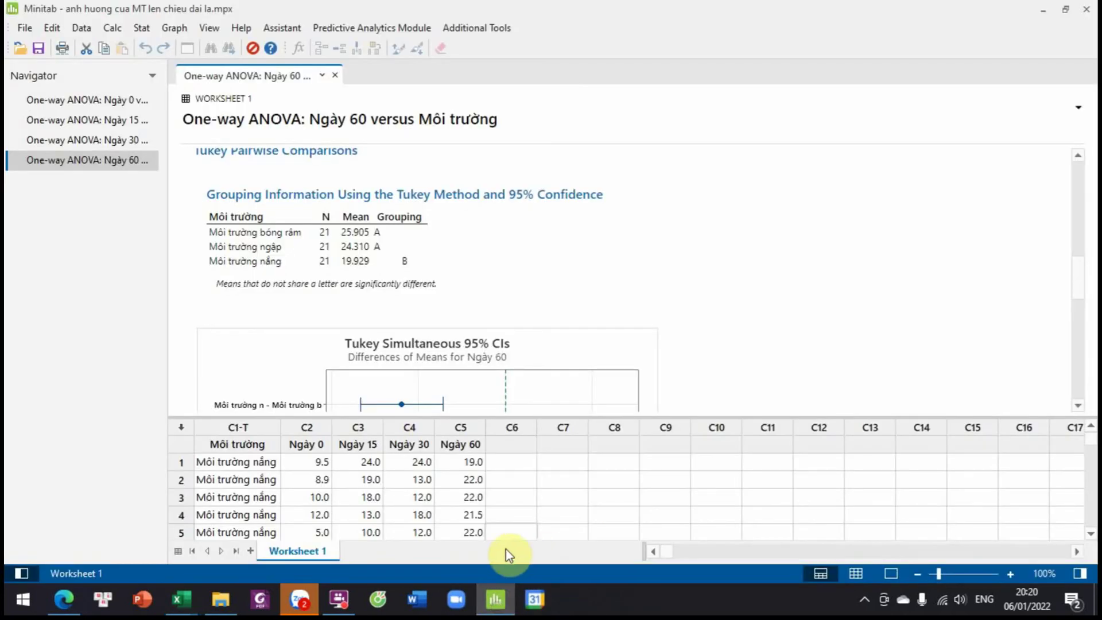
pyautogui.click(1087, 9)
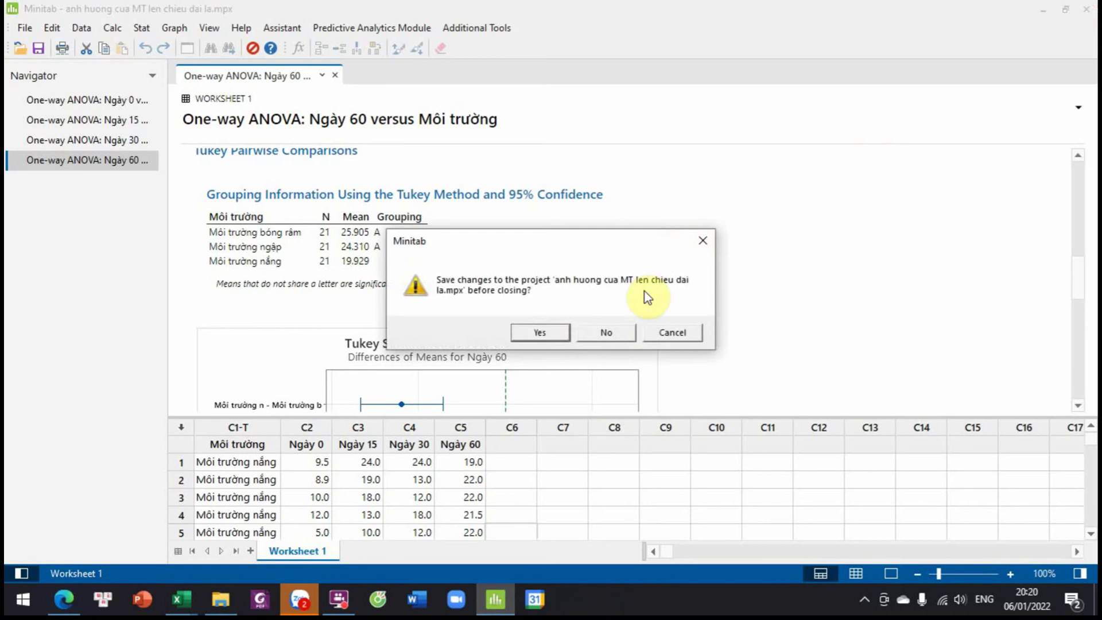
pyautogui.click(540, 332)
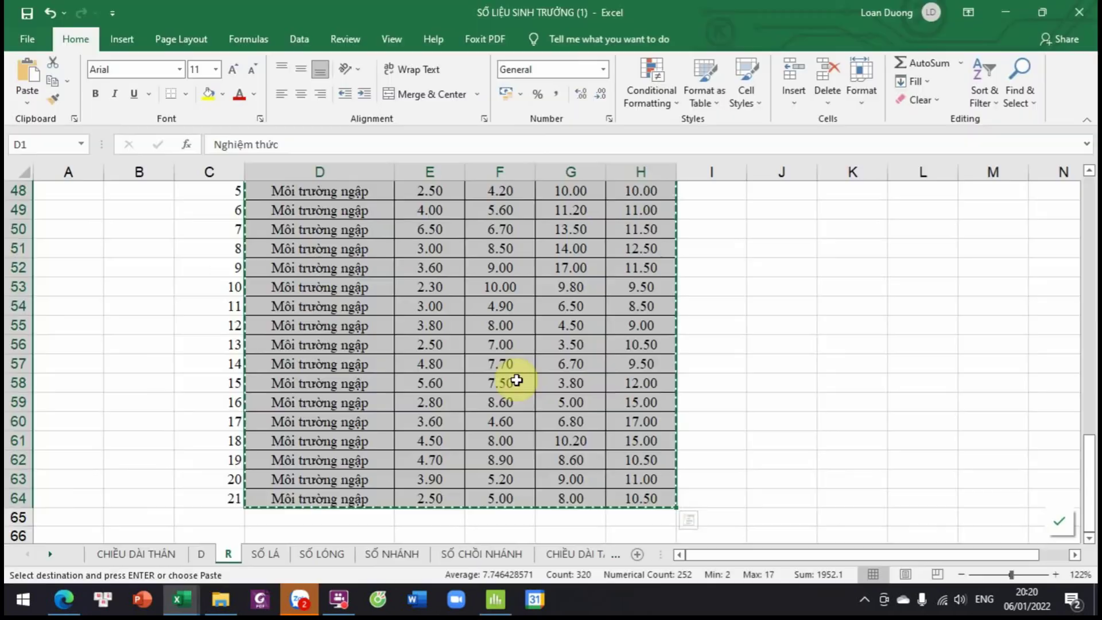
# Switch to the new untitled Minitab project and paste the copied data with its headers, starting in the name row of column C1.
pyautogui.click(495, 599)
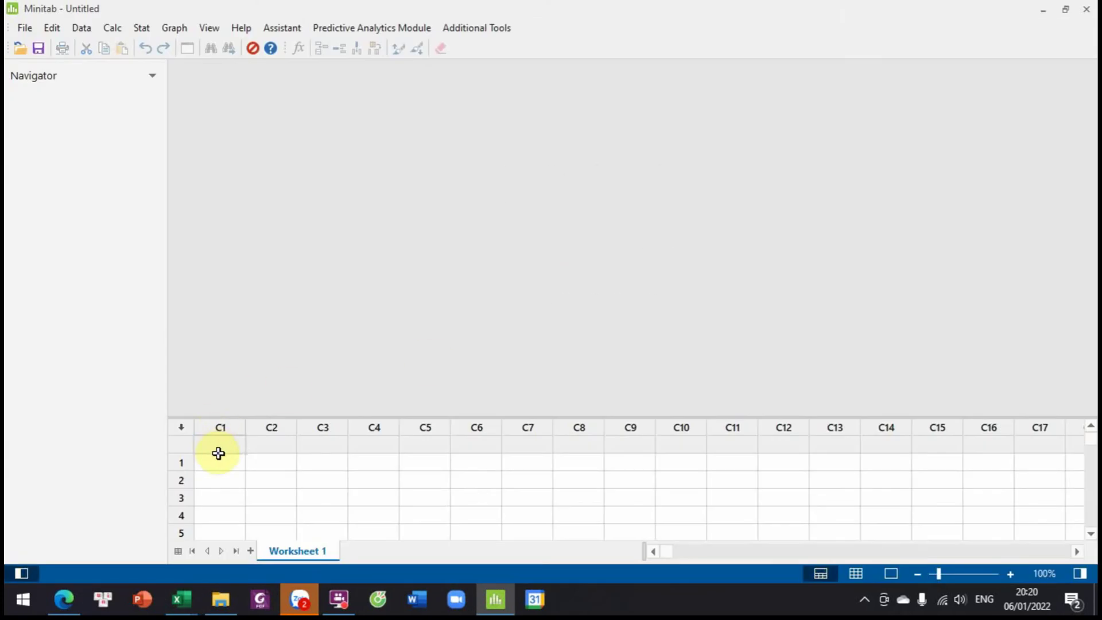
pyautogui.click(220, 448)
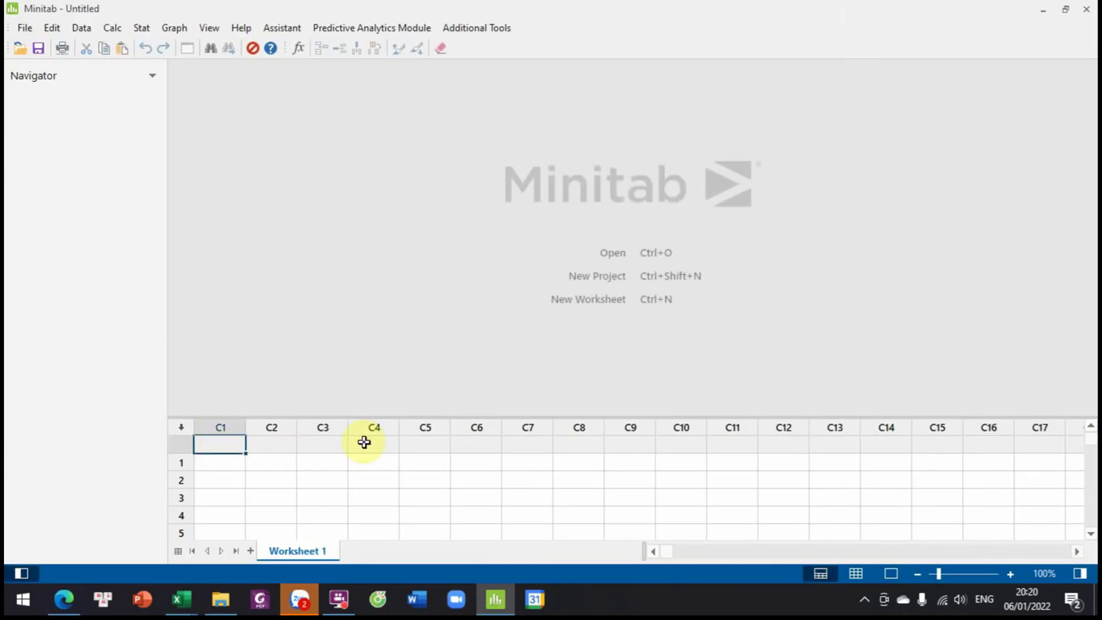
pyautogui.hotkey('ctrl', 'v')
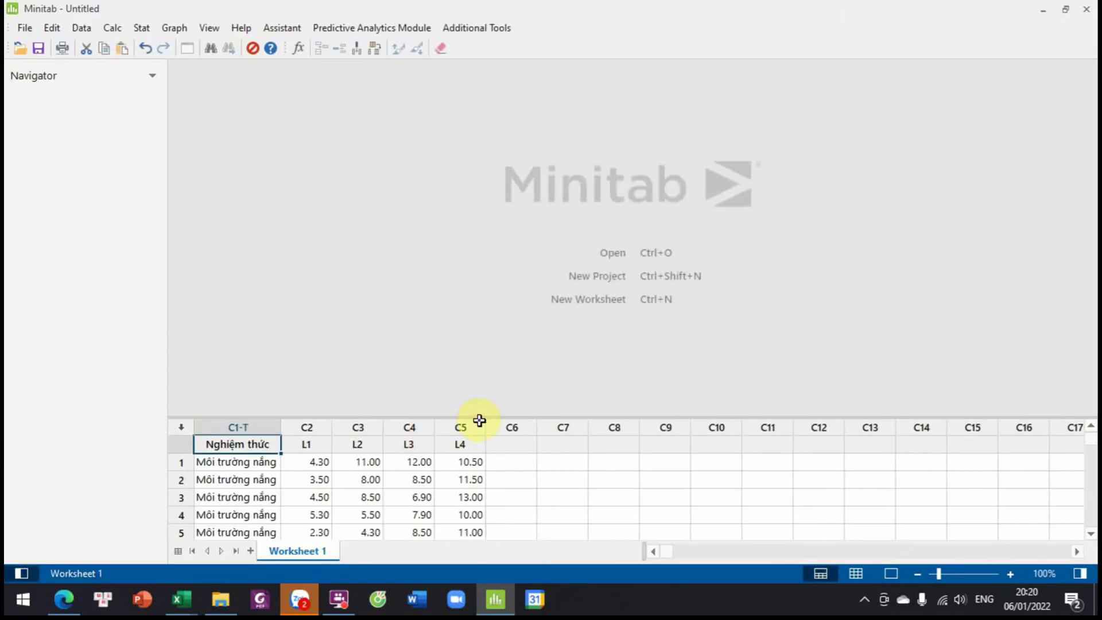
# Set up a one-way ANOVA with L1 as the response and Nghiệm thức as the factor.
pyautogui.click(150, 29)
pyautogui.moveTo(246, 81)
pyautogui.click(369, 81)
pyautogui.click(538, 201)
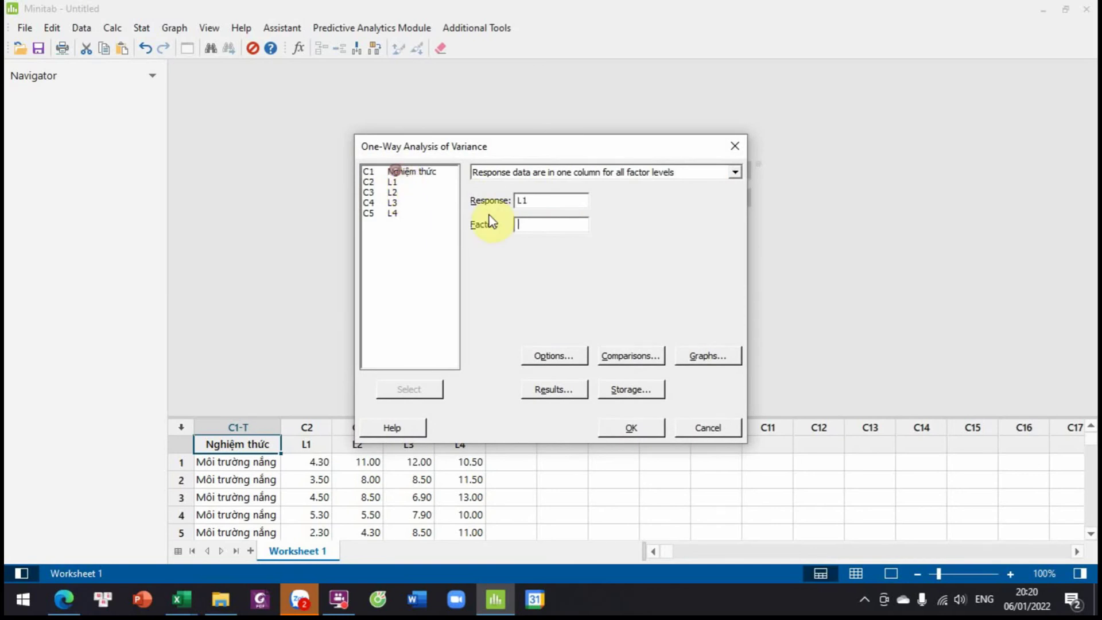
pyautogui.doubleClick(406, 173)
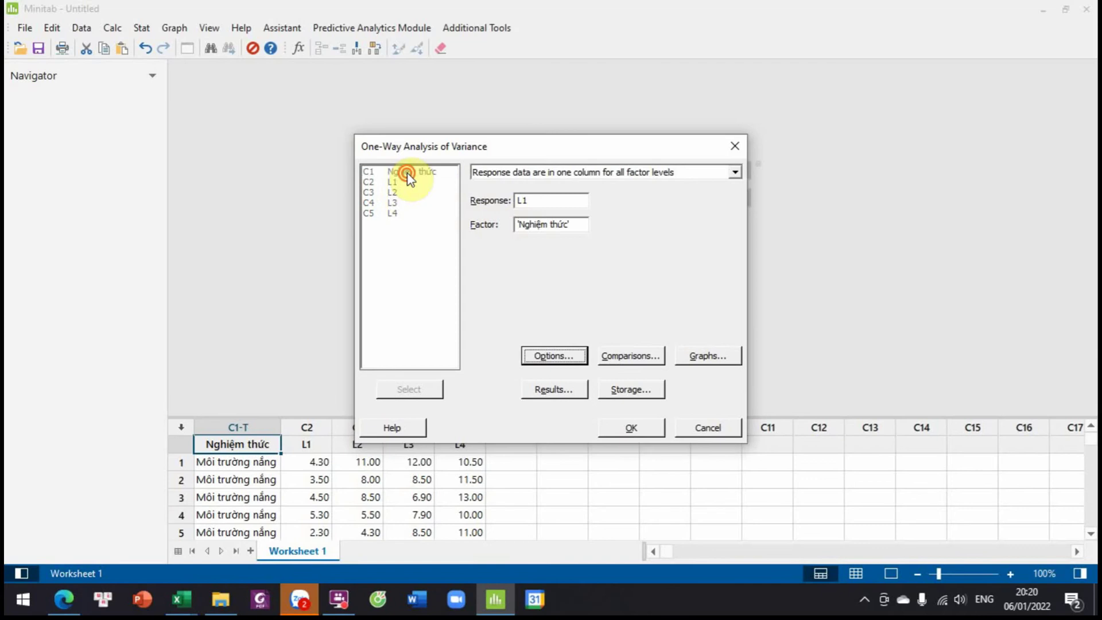
# Keep equal variances and 95 confidence, choose Tukey comparisons with error rate 5, and run the L1 analysis to review its means and grouping.
pyautogui.click(572, 357)
pyautogui.click(627, 346)
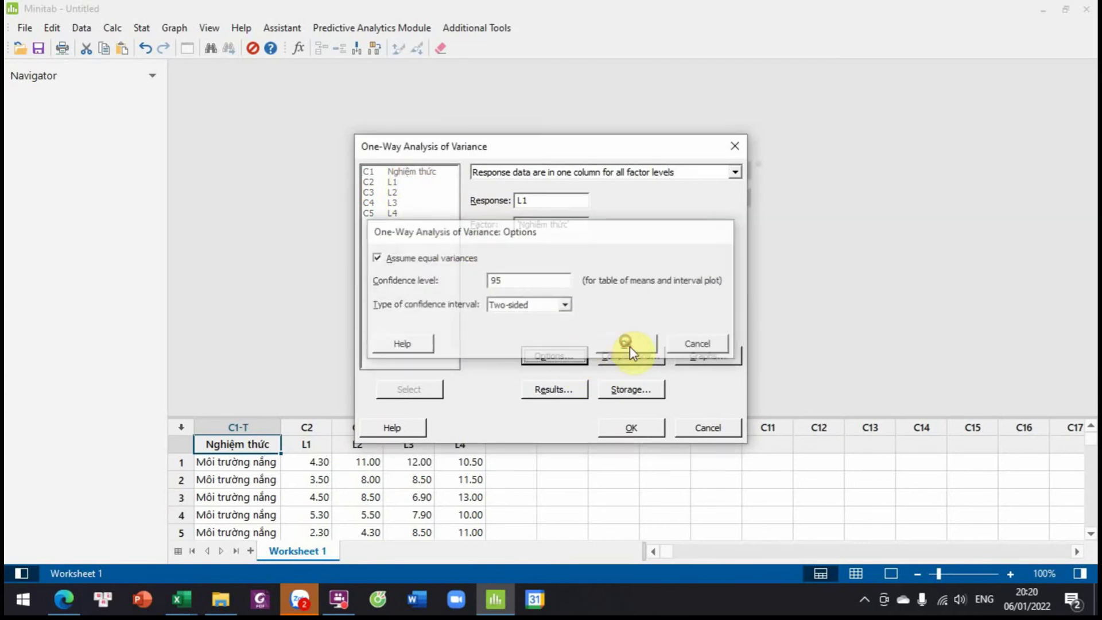
pyautogui.click(632, 356)
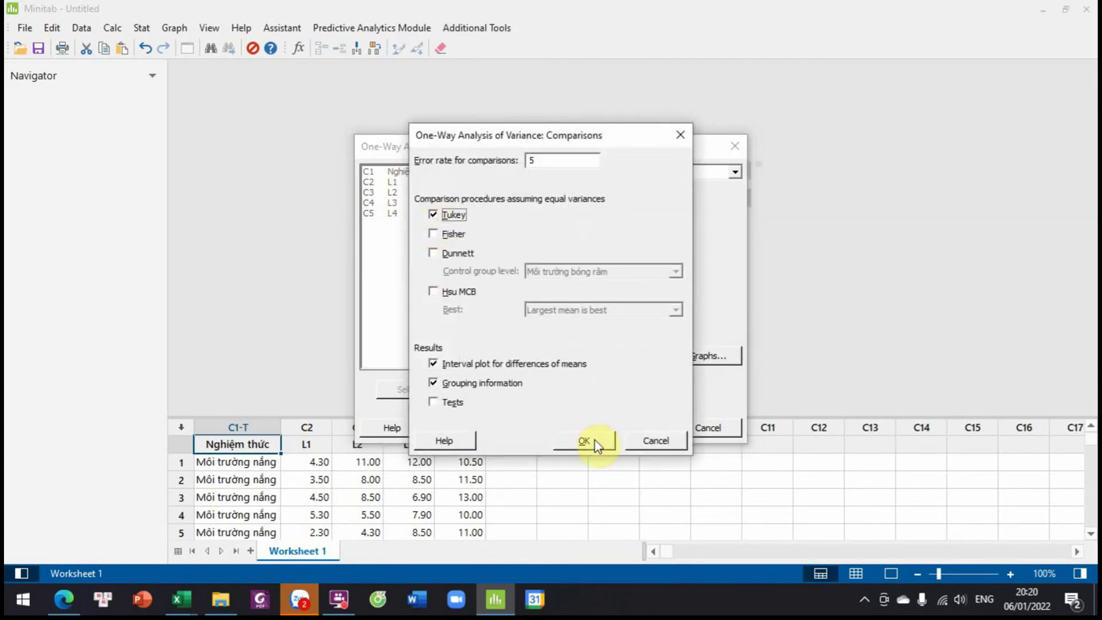
pyautogui.click(595, 443)
pyautogui.click(631, 428)
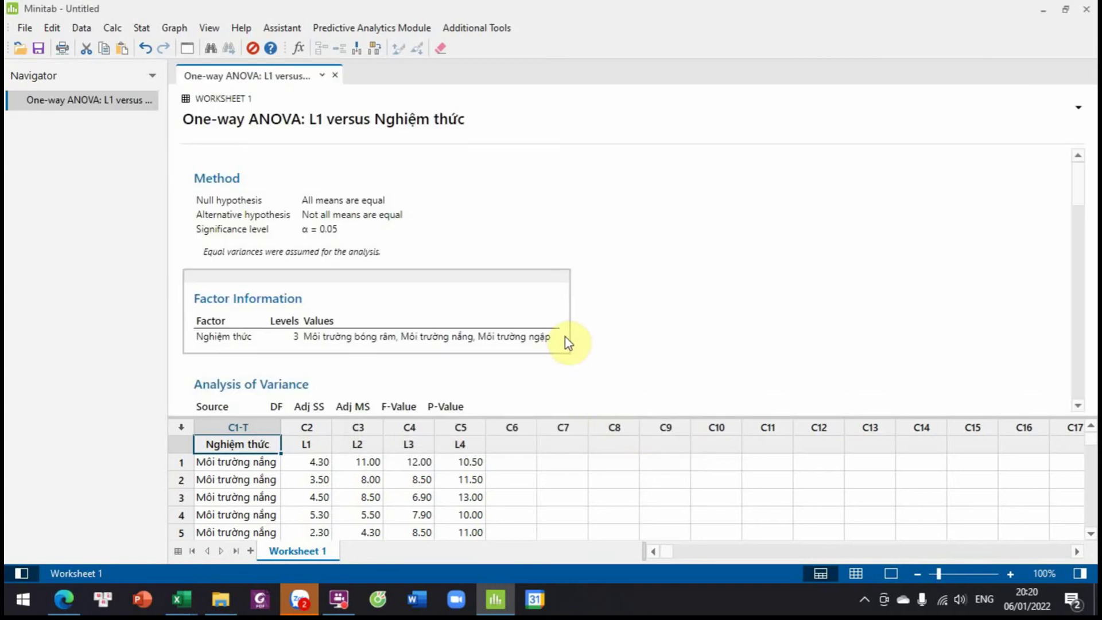
pyautogui.scroll(-3, 567, 337)
pyautogui.scroll(-7, 567, 339)
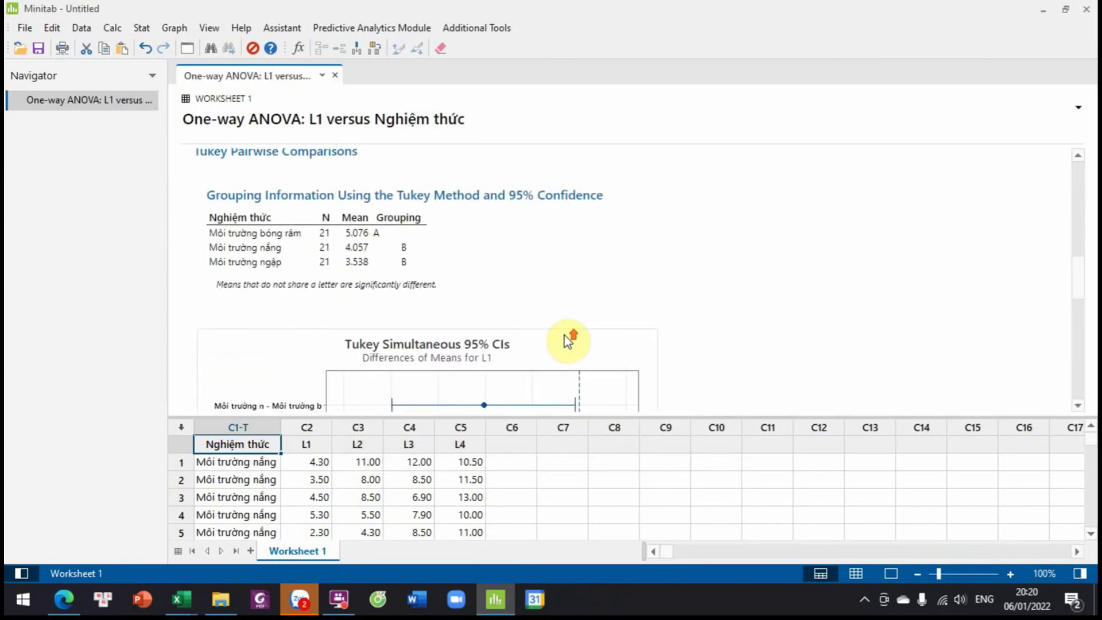
pyautogui.scroll(4, 567, 339)
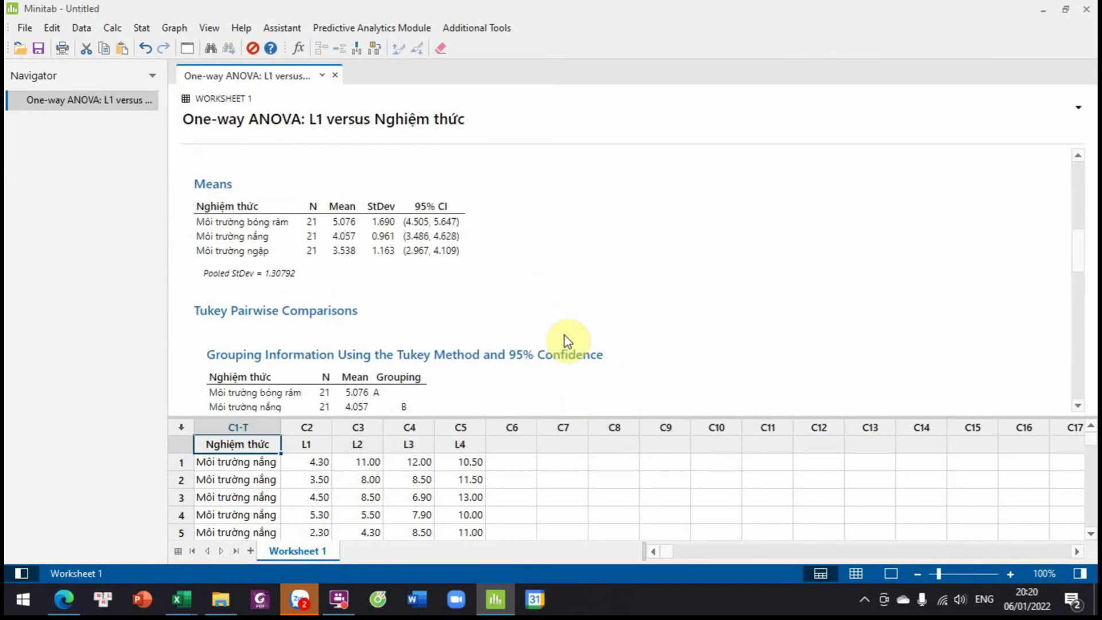
# Run a one-way ANOVA of L2 versus Nghiệm thức and review its means and Tukey grouping.
pyautogui.click(142, 27)
pyautogui.moveTo(246, 80)
pyautogui.click(327, 78)
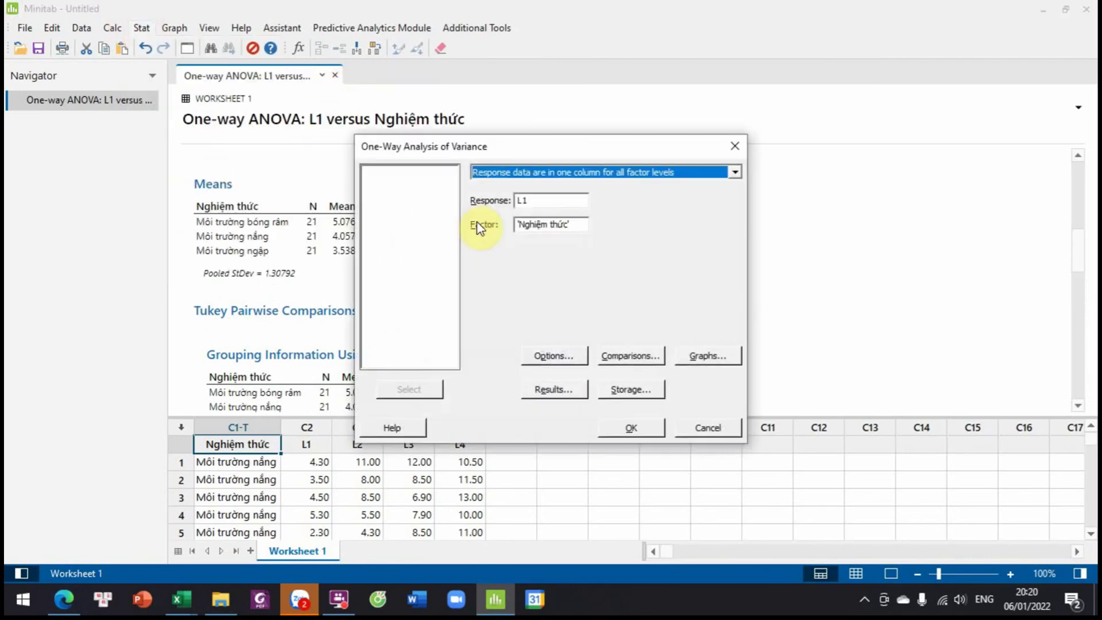
pyautogui.click(554, 204)
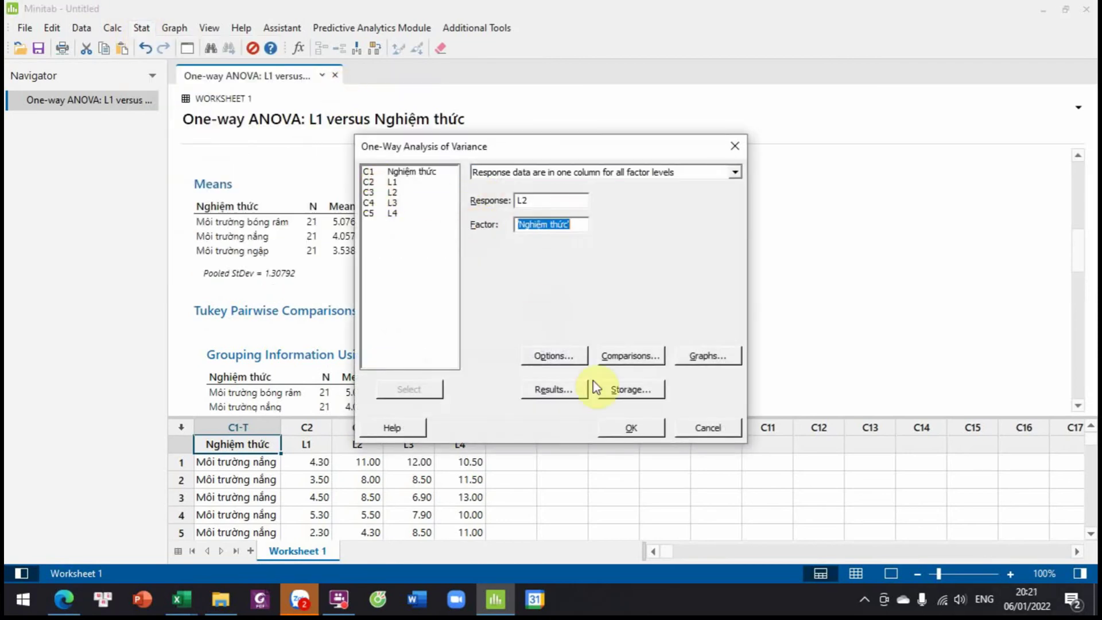
pyautogui.click(627, 428)
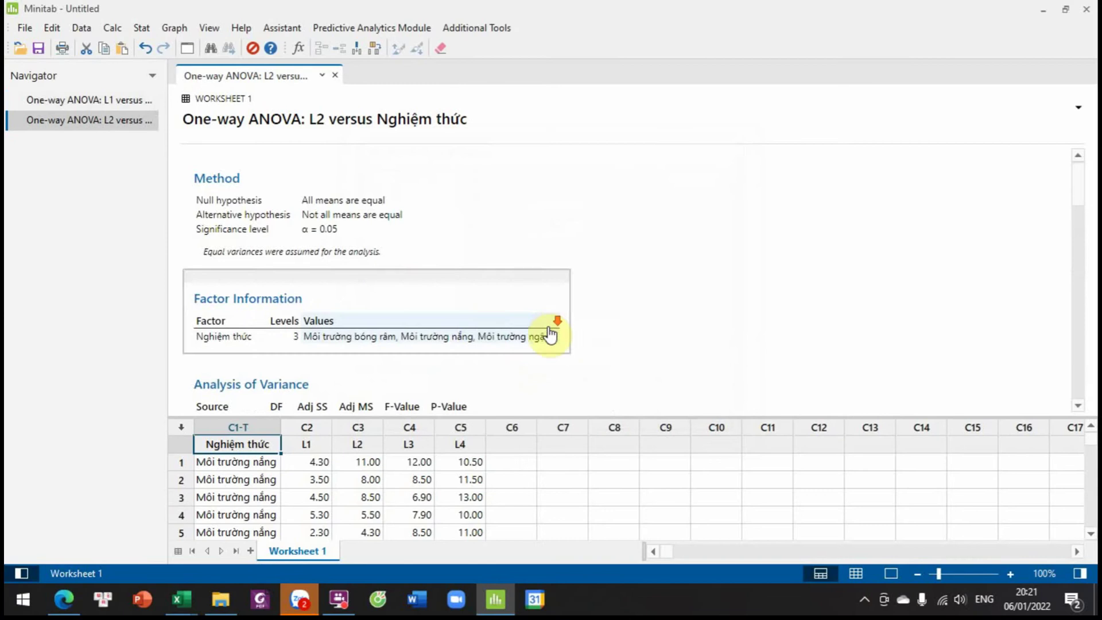
pyautogui.scroll(-4, 548, 336)
pyautogui.scroll(-6, 550, 341)
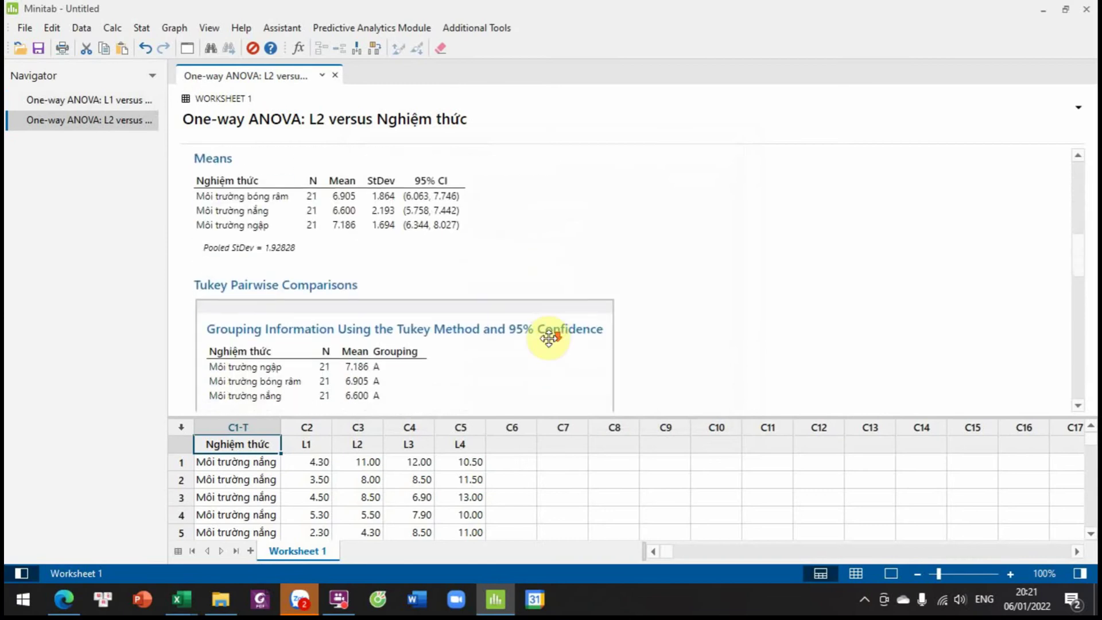
# Run a one-way ANOVA of L3 versus Nghiệm thức and review its ANOVA table and Tukey grouping.
pyautogui.click(142, 29)
pyautogui.moveTo(209, 84)
pyautogui.click(352, 82)
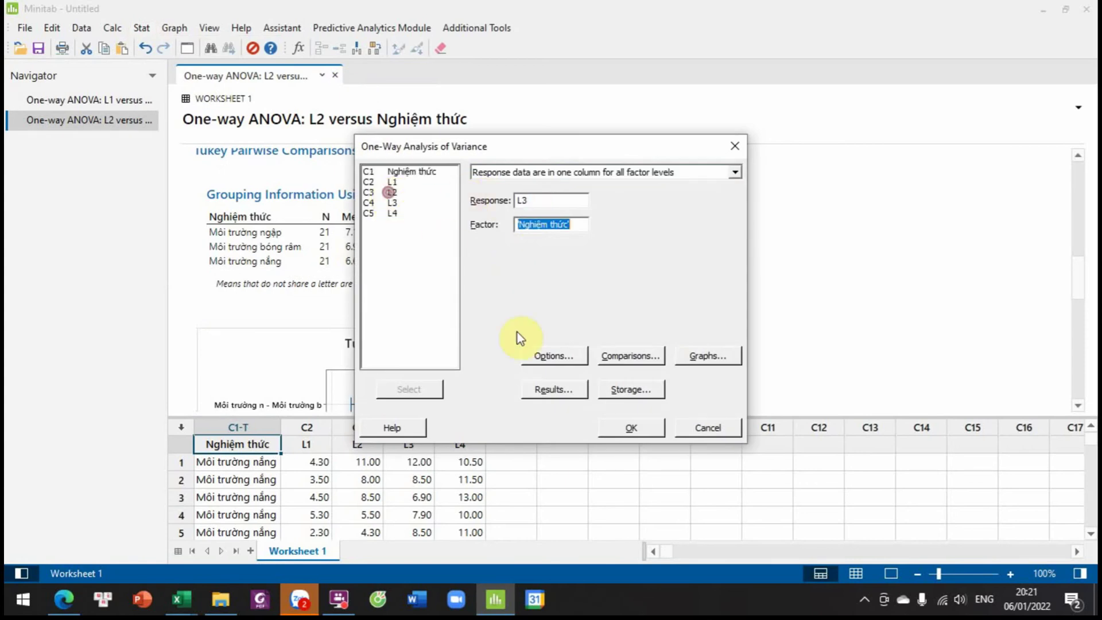
pyautogui.click(627, 431)
pyautogui.scroll(-5, 520, 322)
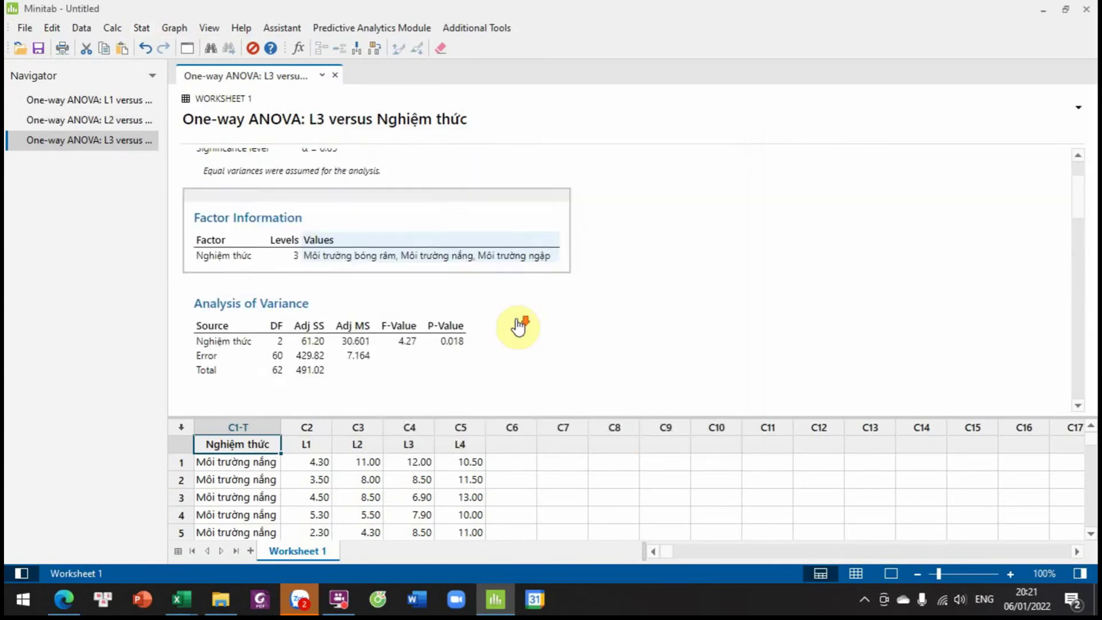
pyautogui.scroll(-5, 519, 323)
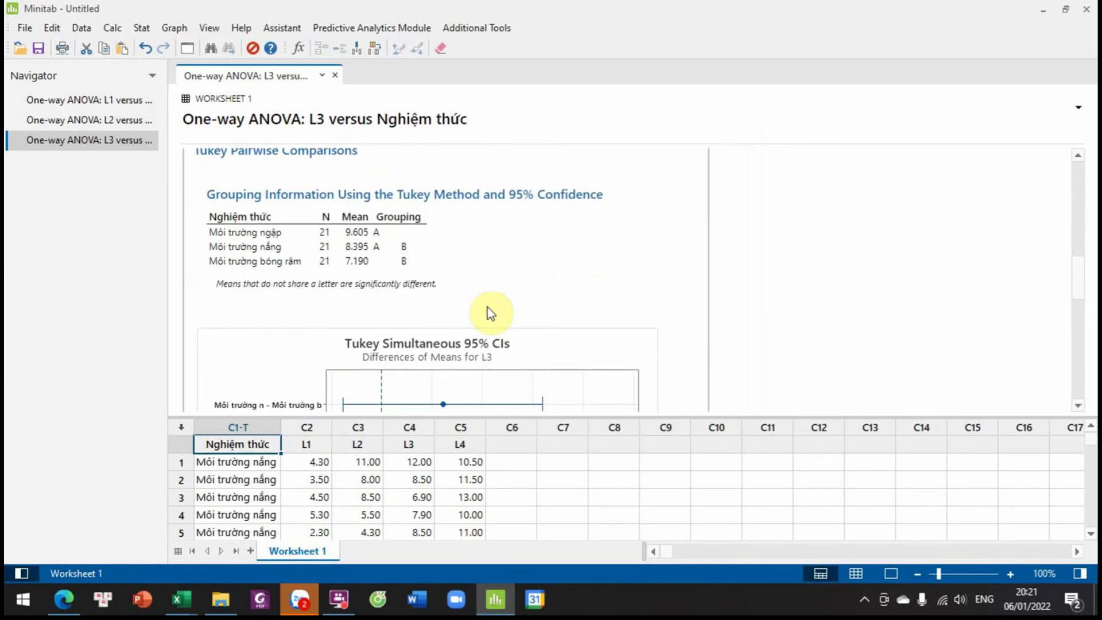
# Run a one-way ANOVA of L4 versus Nghiệm thức and review its Tukey grouping and confidence interval plot.
pyautogui.click(112, 29)
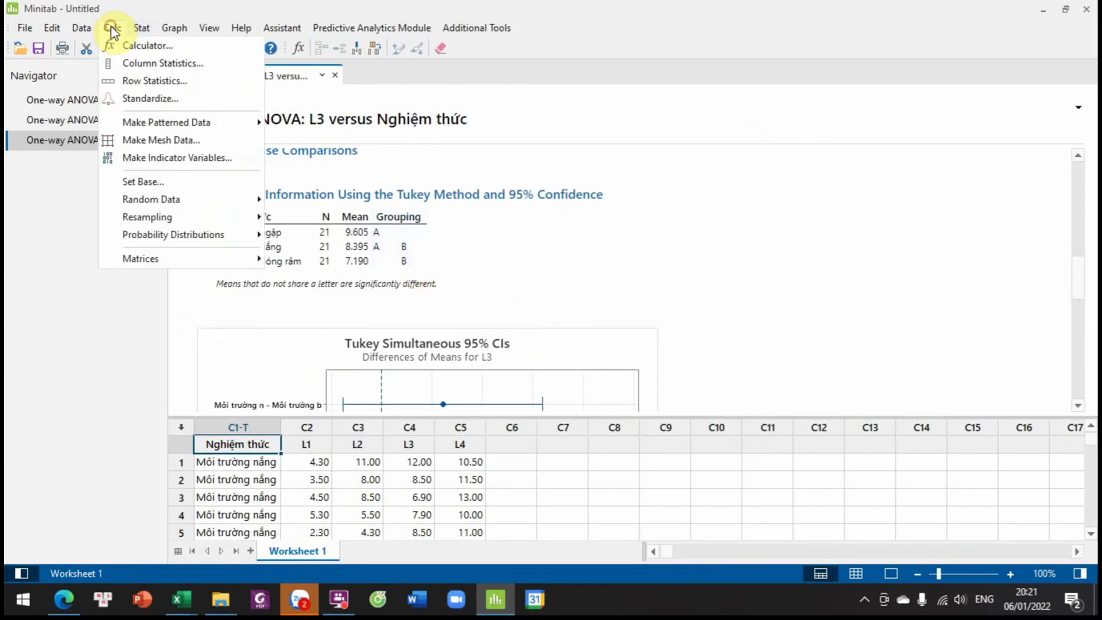
pyautogui.moveTo(142, 28)
pyautogui.moveTo(238, 88)
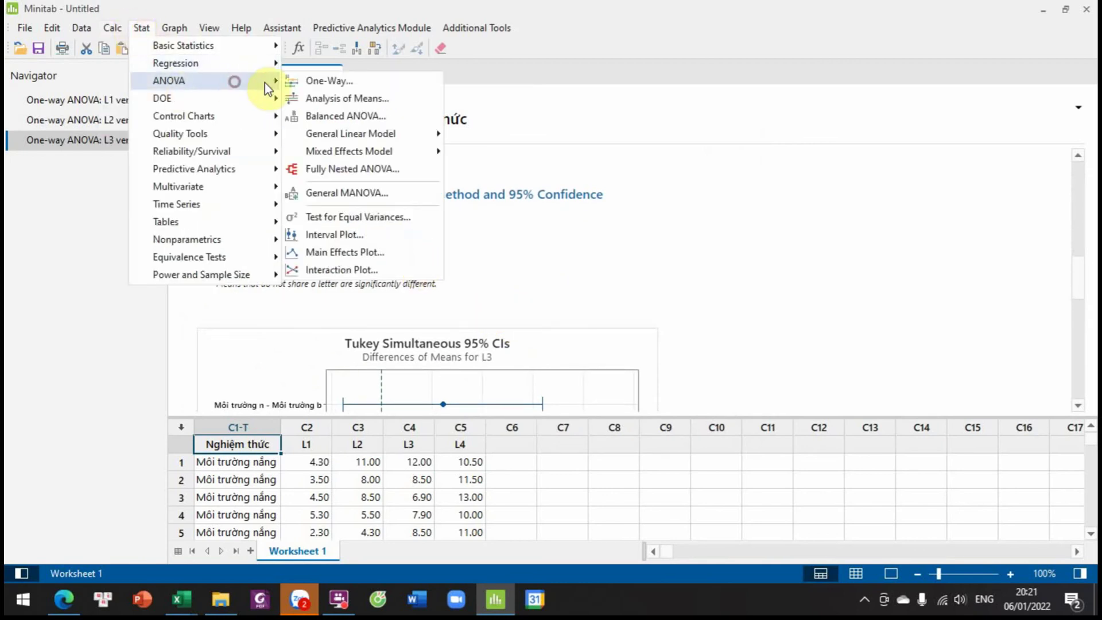
pyautogui.click(362, 83)
pyautogui.click(534, 198)
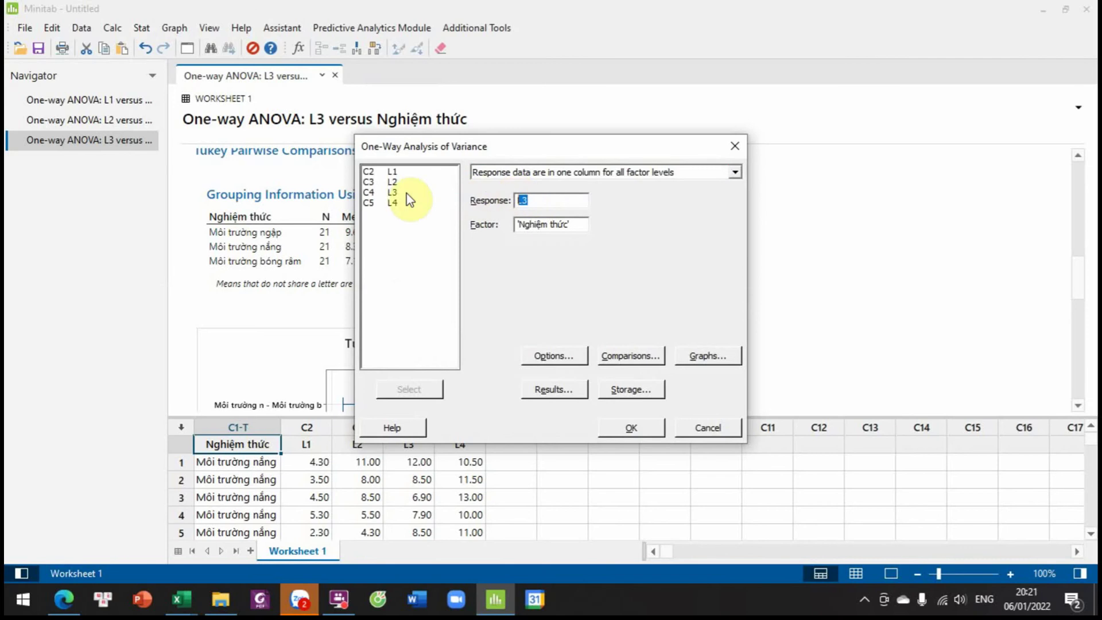
pyautogui.doubleClick(392, 212)
pyautogui.click(644, 429)
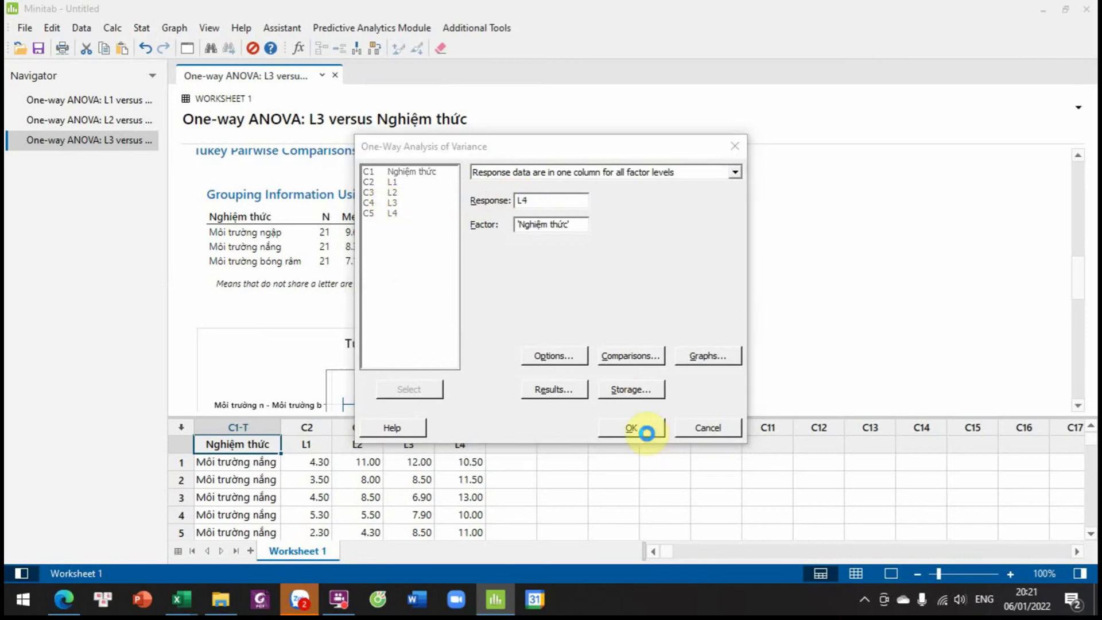
pyautogui.scroll(-2, 568, 320)
pyautogui.scroll(-6, 570, 321)
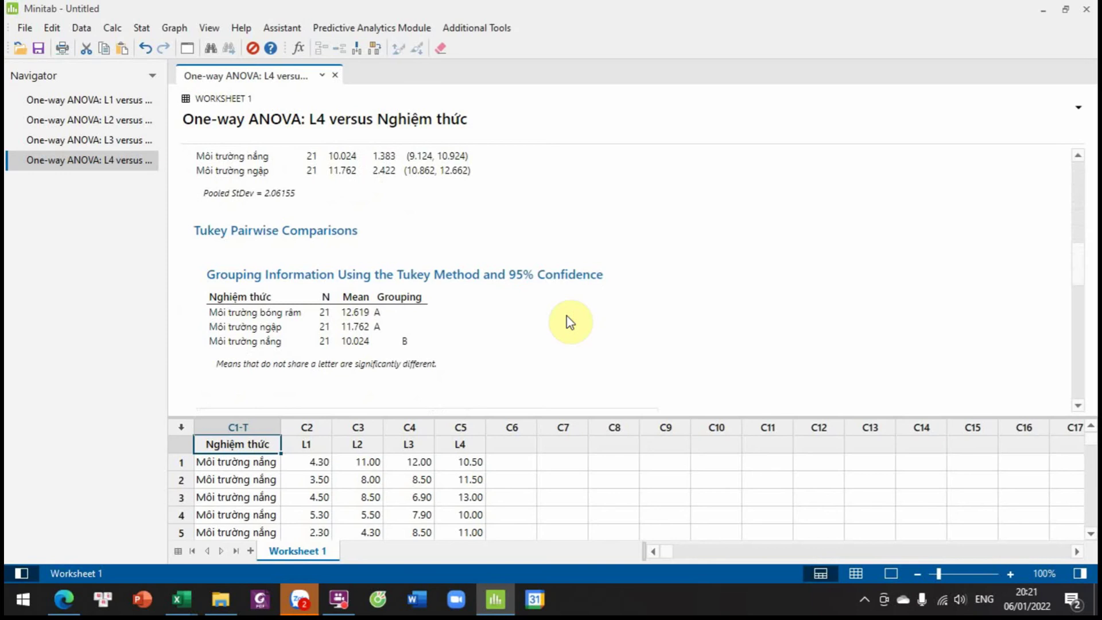
pyautogui.scroll(-6, 570, 321)
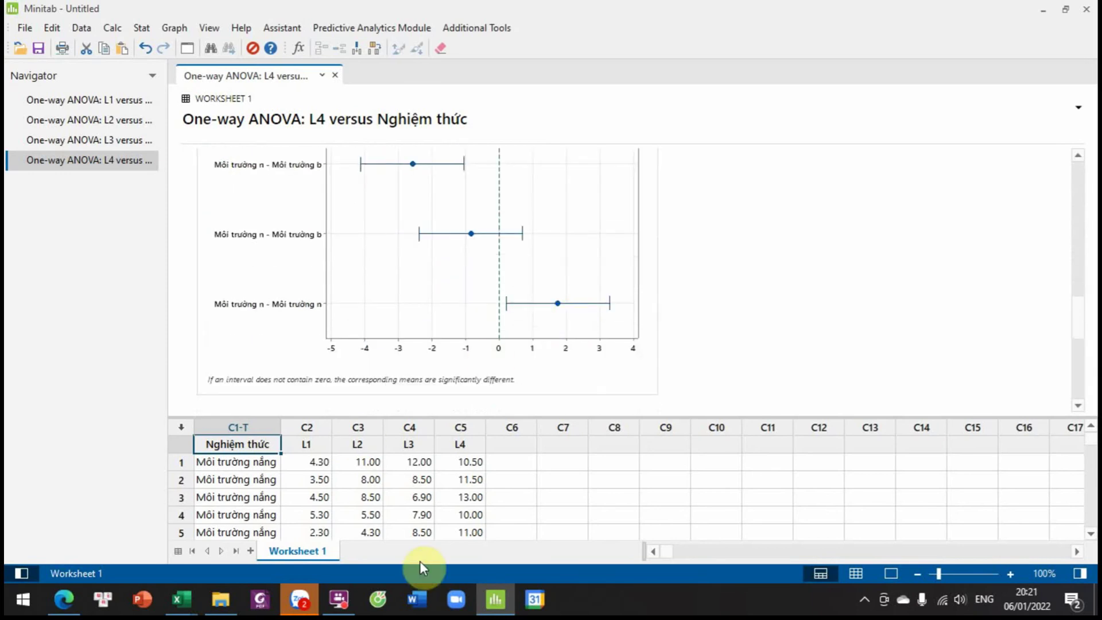
# Switch to the Excel workbook Xu ly so lieu and add a new worksheet named CR la after Chieu D la.
pyautogui.click(183, 603)
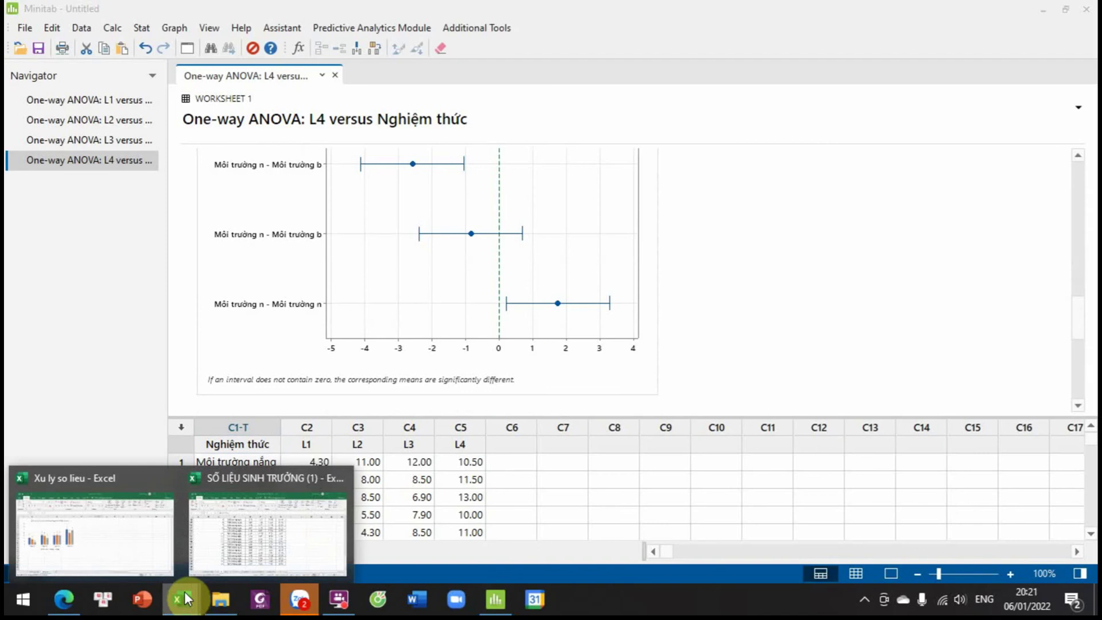
pyautogui.click(115, 553)
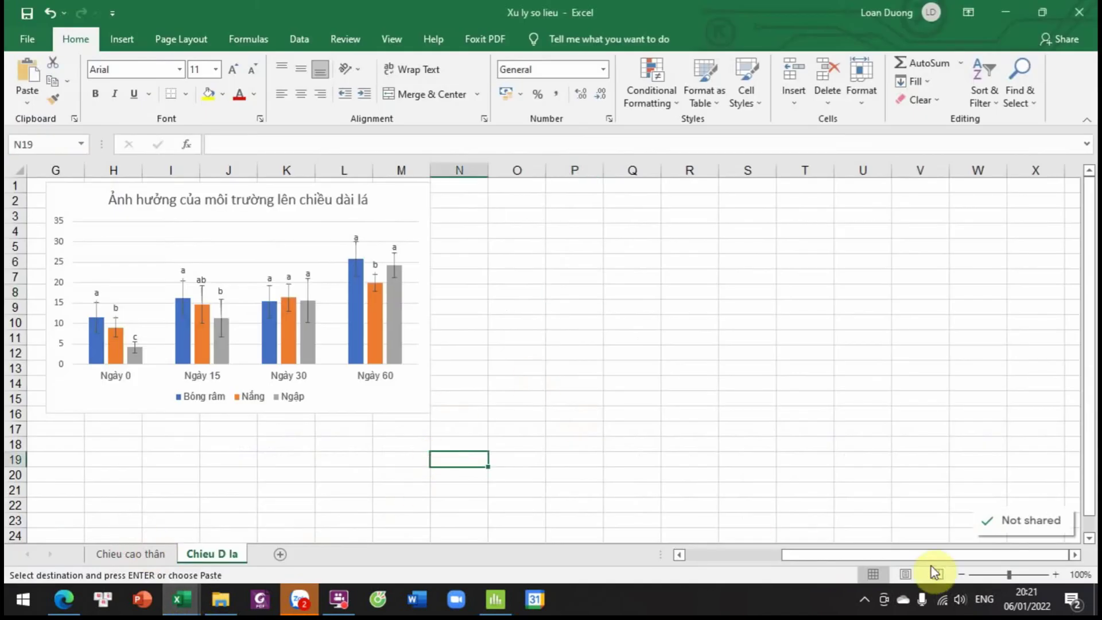
pyautogui.moveTo(902, 556); pyautogui.dragTo(756, 552)
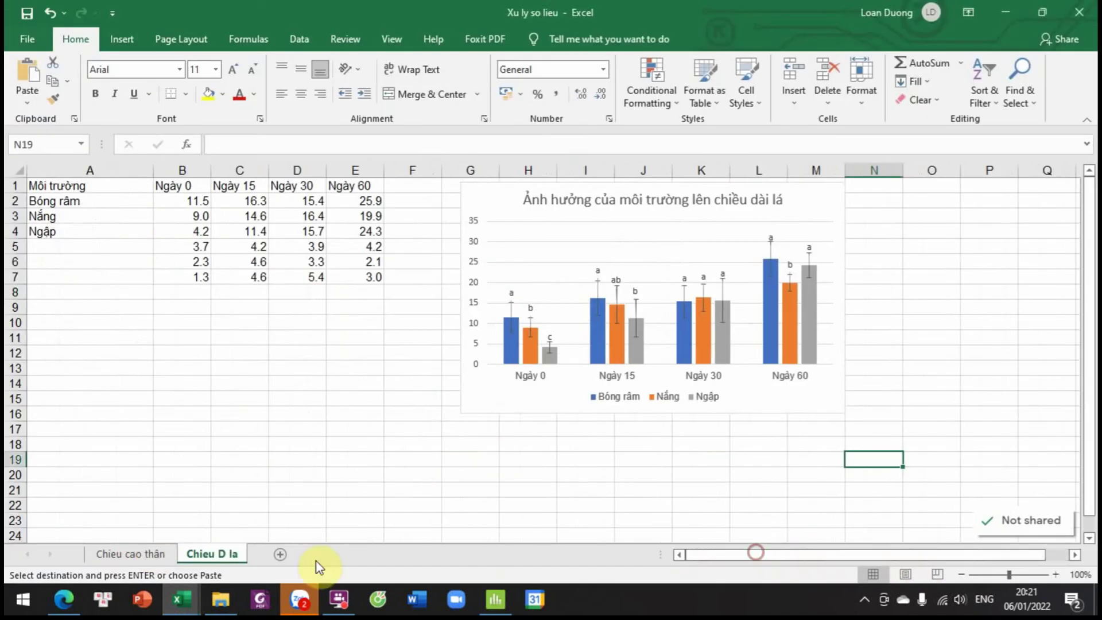
pyautogui.doubleClick(280, 556)
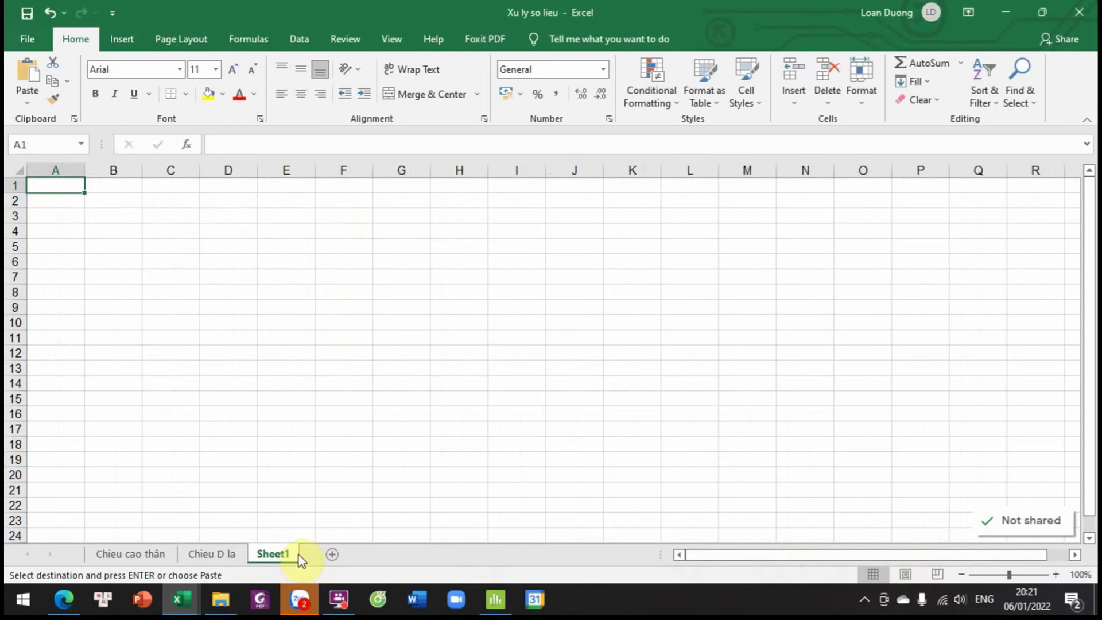
pyautogui.doubleClick(273, 554)
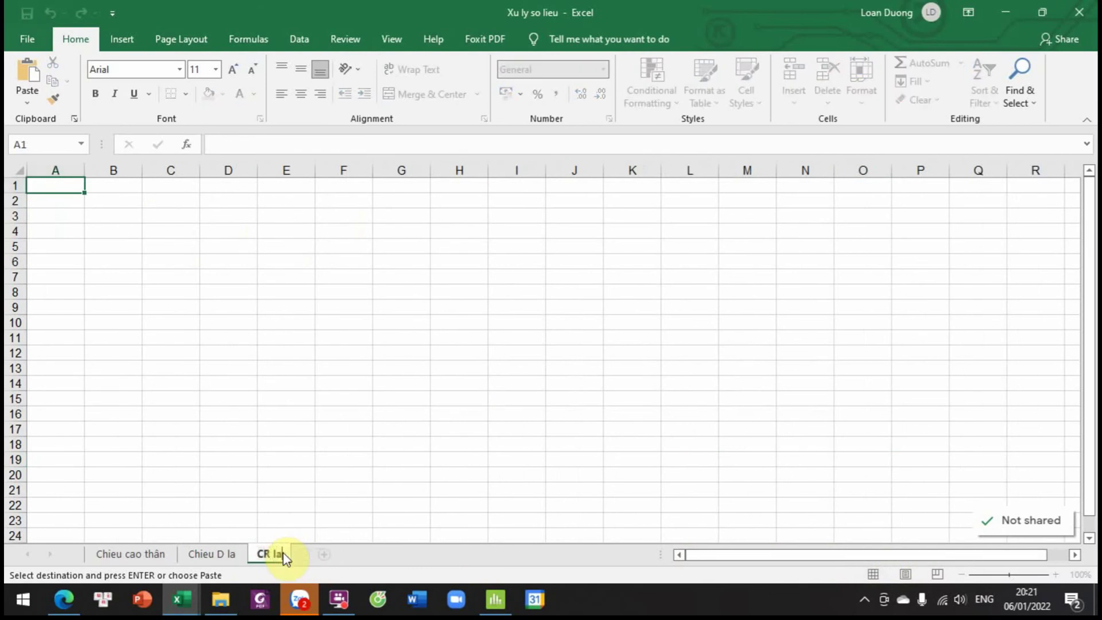
# Name the new sheet CR la and copy the table A1:E4 from the Chieu D la sheet into it at A1.
pyautogui.press('Return')
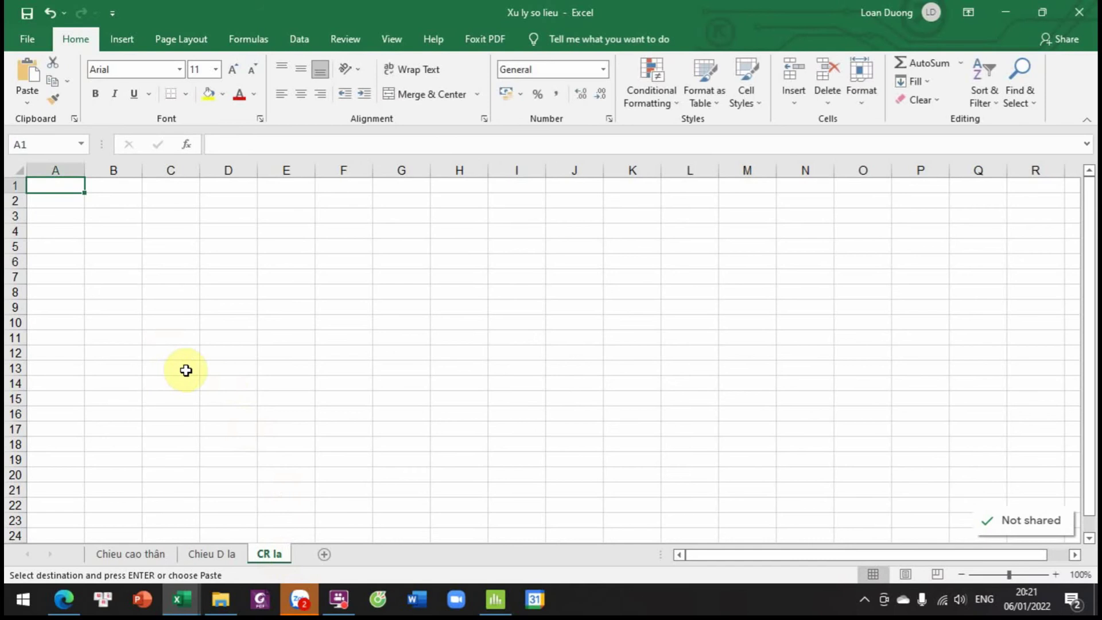
pyautogui.click(220, 554)
pyautogui.click(86, 383)
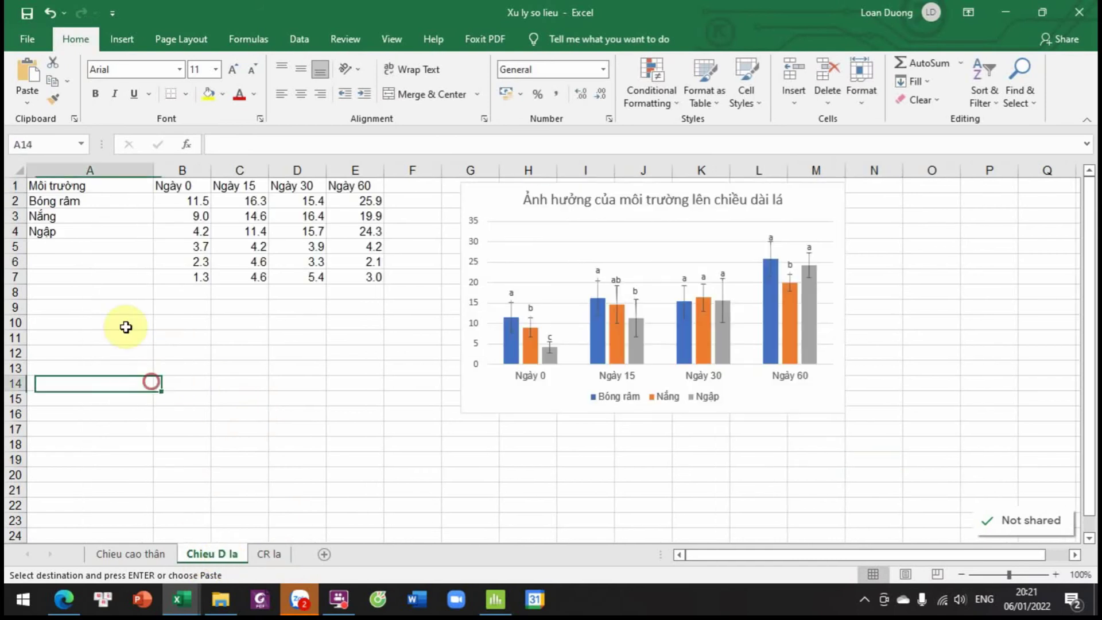
pyautogui.moveTo(86, 186); pyautogui.dragTo(344, 230)
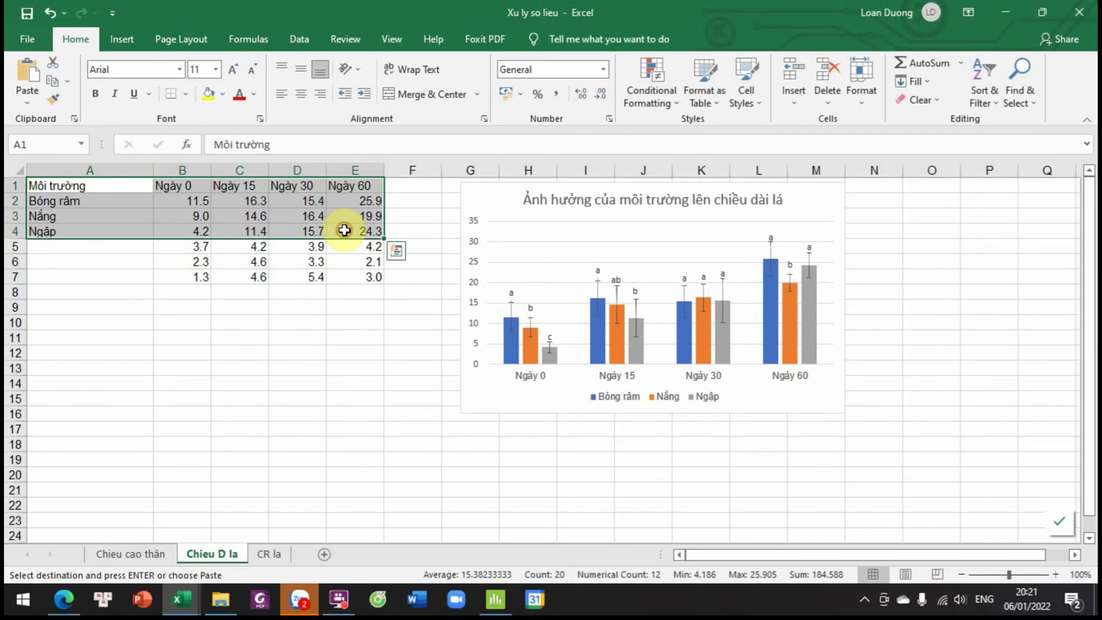
pyautogui.hotkey('ctrl', 'c')
pyautogui.click(270, 554)
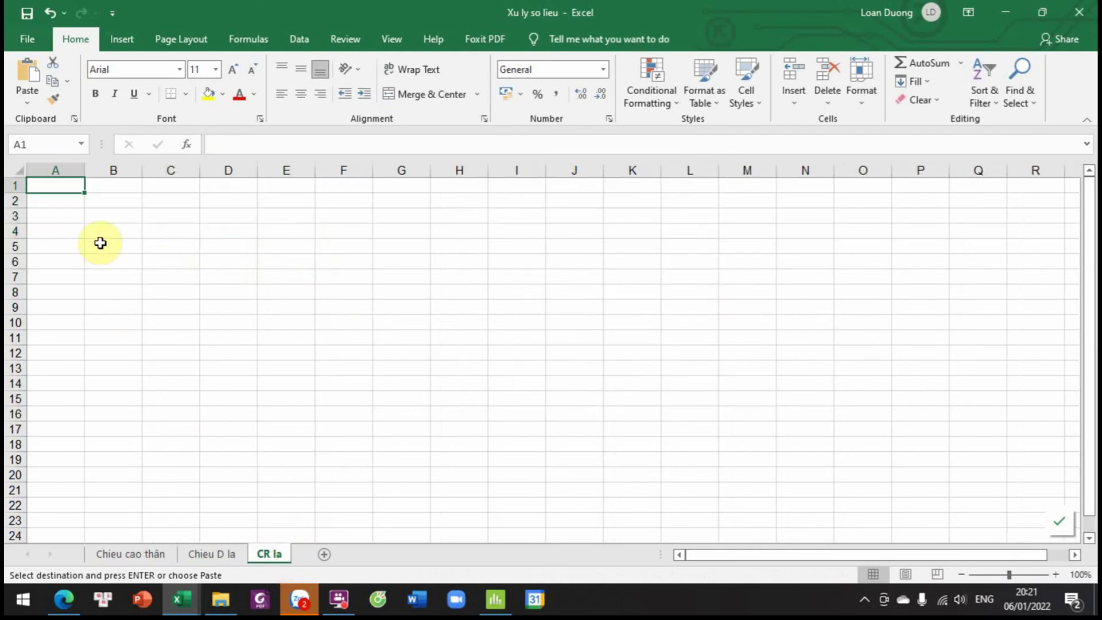
pyautogui.hotkey('ctrl', 'v')
# Clear the copied values in B2:E4 on the CR la sheet and widen column A to fit its labels.
pyautogui.moveTo(128, 207); pyautogui.dragTo(270, 228)
pyautogui.press('Delete')
pyautogui.click(132, 278)
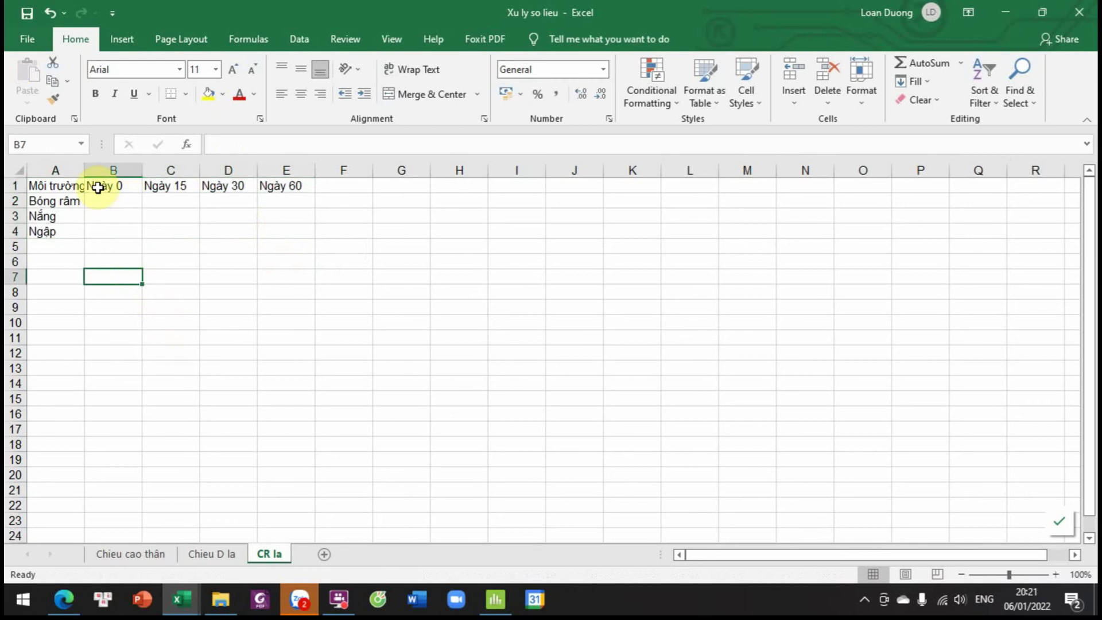
pyautogui.moveTo(83, 171); pyautogui.dragTo(121, 171)
# Switch to Minitab and copy the Means table from the one-way ANOVA of L1 versus Nghiệm thức.
pyautogui.hotkey('alt', 'Tab')
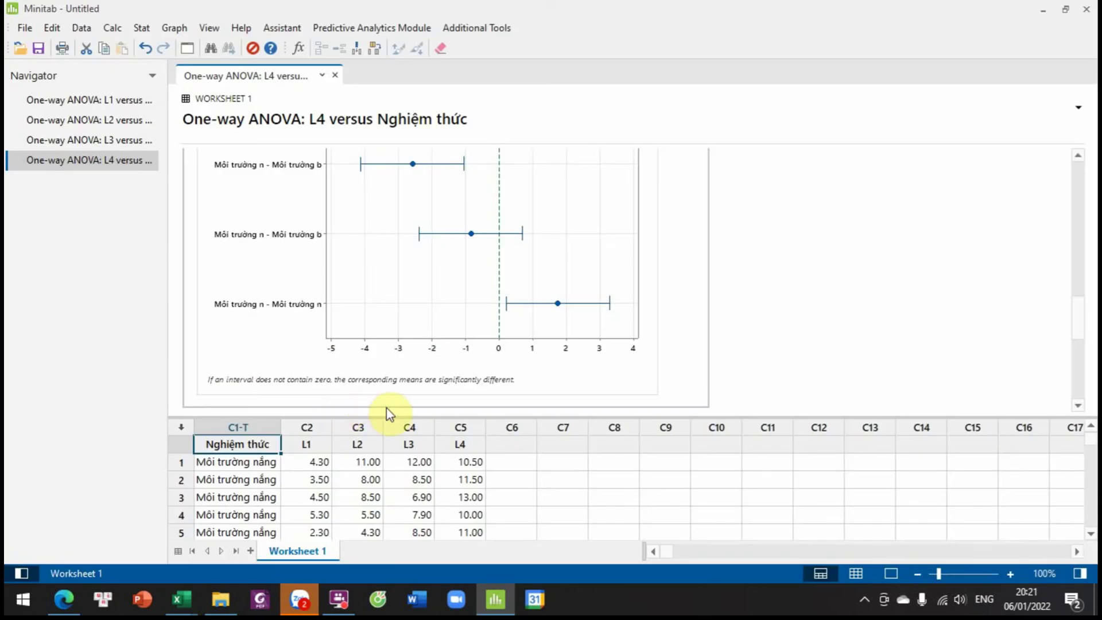
pyautogui.scroll(5, 464, 365)
pyautogui.scroll(3, 470, 351)
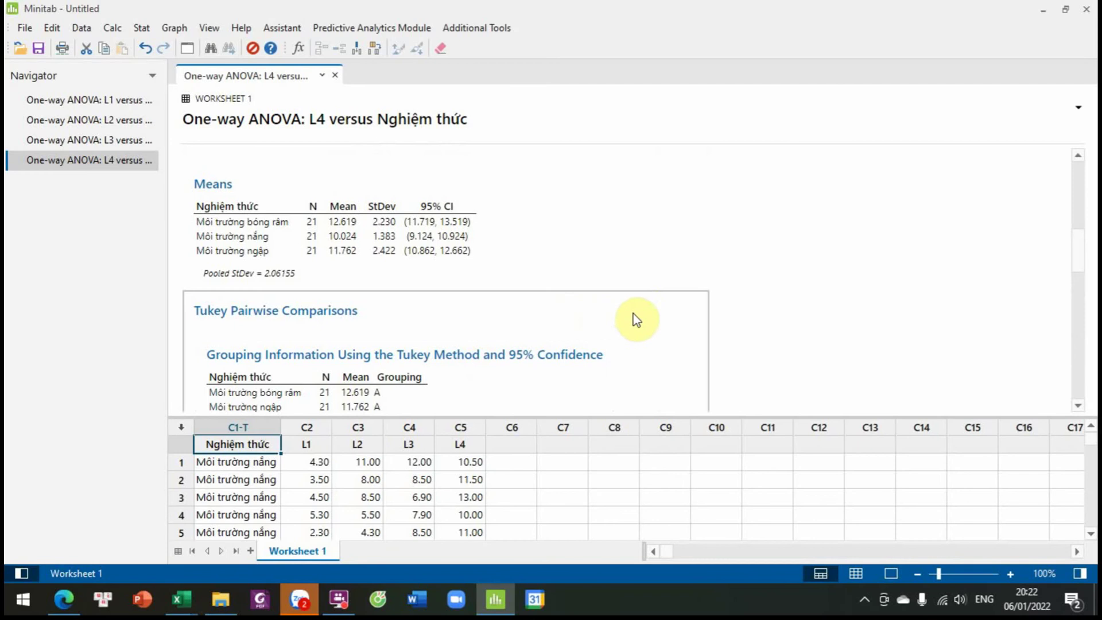
pyautogui.scroll(5, 658, 309)
pyautogui.click(117, 101)
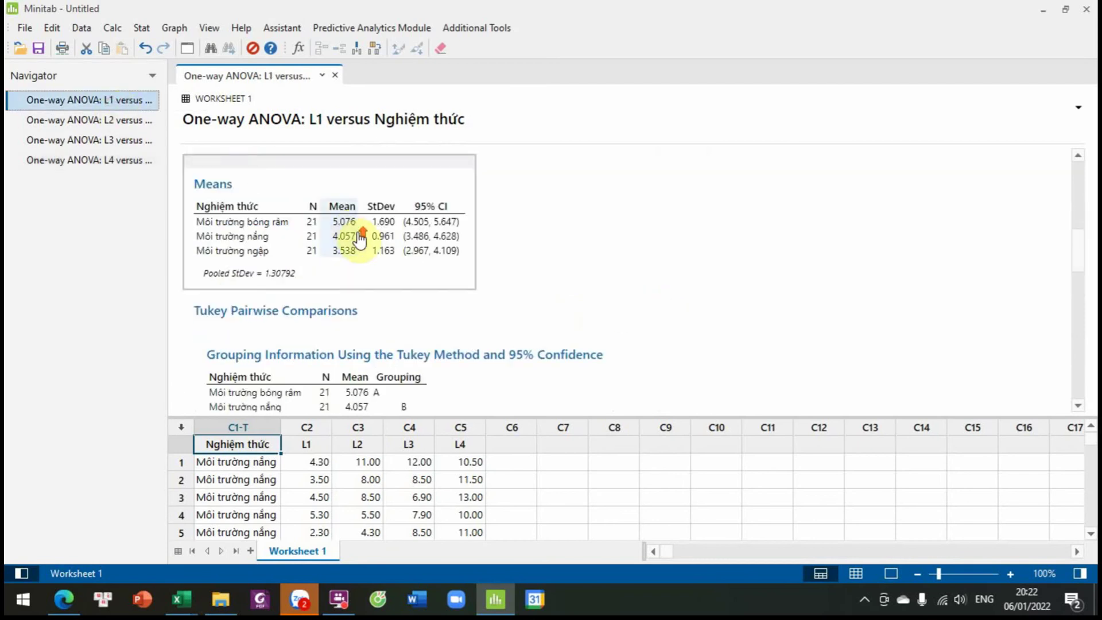
pyautogui.scroll(5, 514, 260)
pyautogui.scroll(-12, 518, 262)
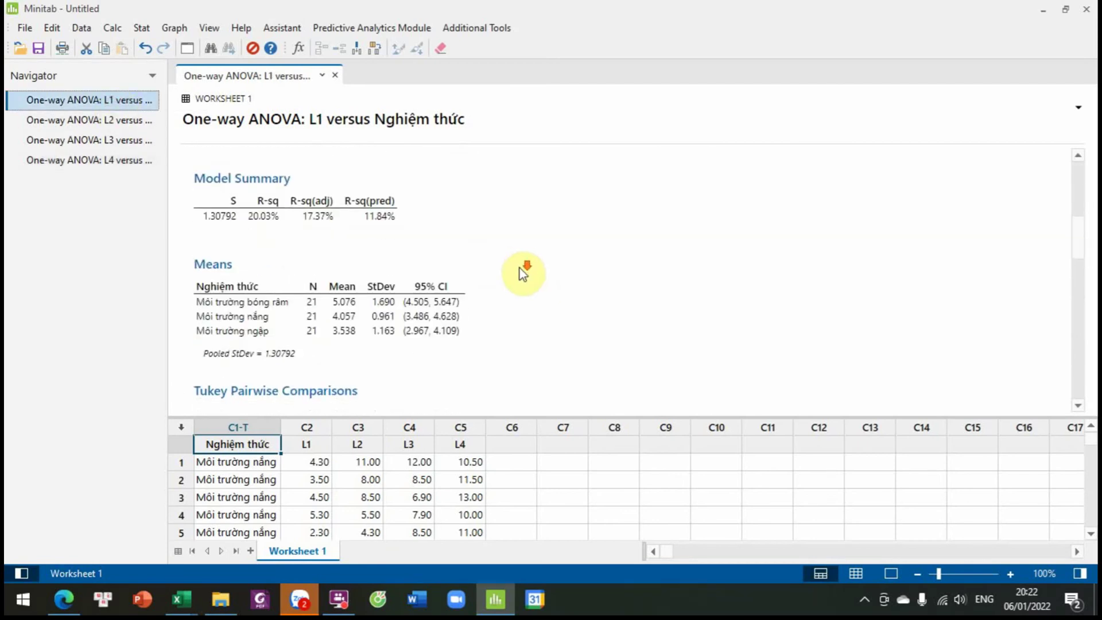
pyautogui.click(398, 270)
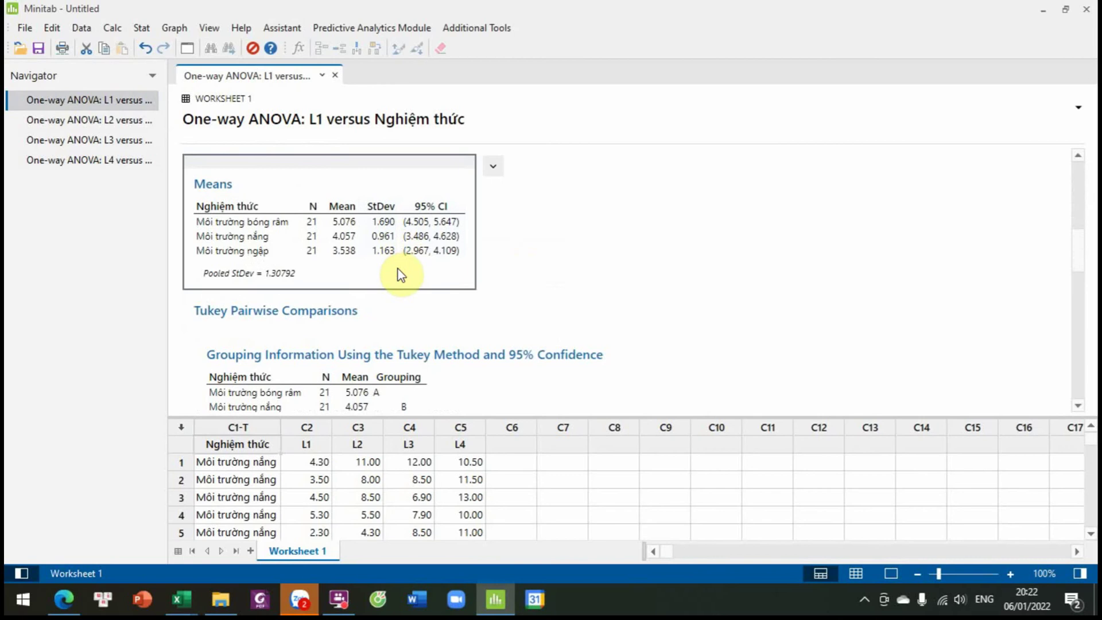
# Switch to Excel, paste the L1 Means table at B7 of CR la, and move its Mean and StDev values to B2:C4.
pyautogui.hotkey('alt', 'Tab')
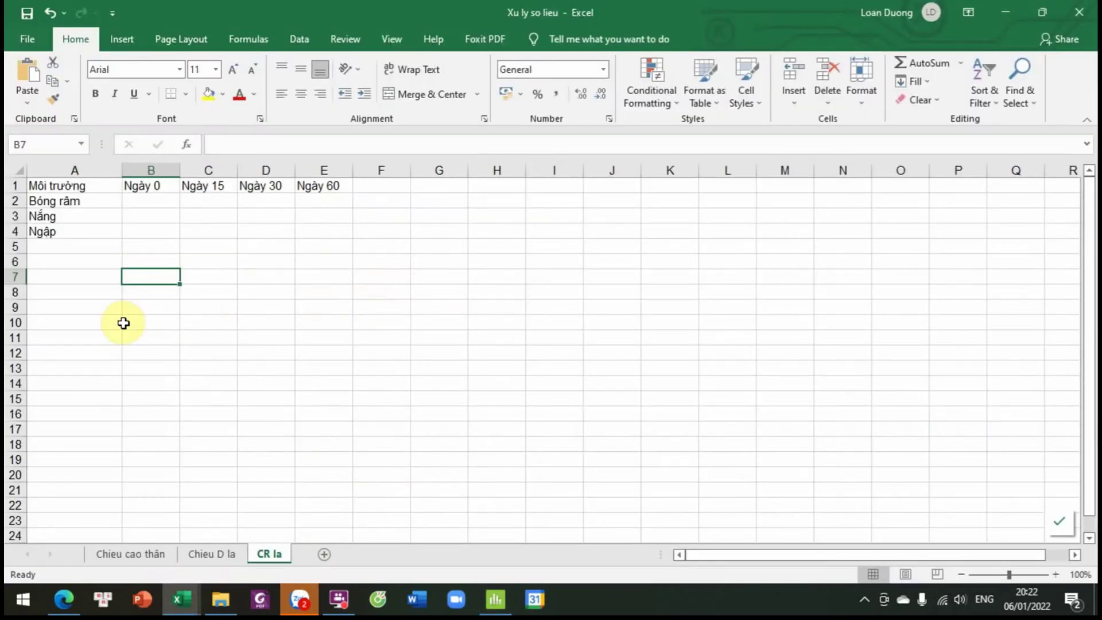
pyautogui.hotkey('ctrl', 'v')
pyautogui.moveTo(280, 310); pyautogui.dragTo(208, 231)
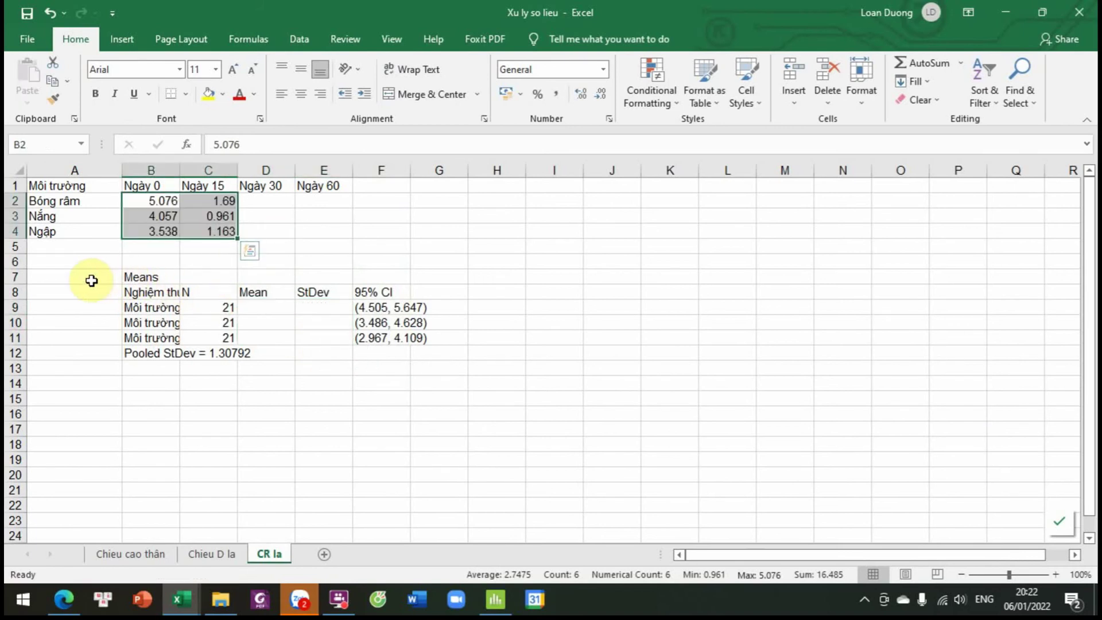
# Clear the leftover pasted table below the data and move the StDev values from C2:C4 to B5:B7.
pyautogui.moveTo(140, 279); pyautogui.dragTo(433, 378)
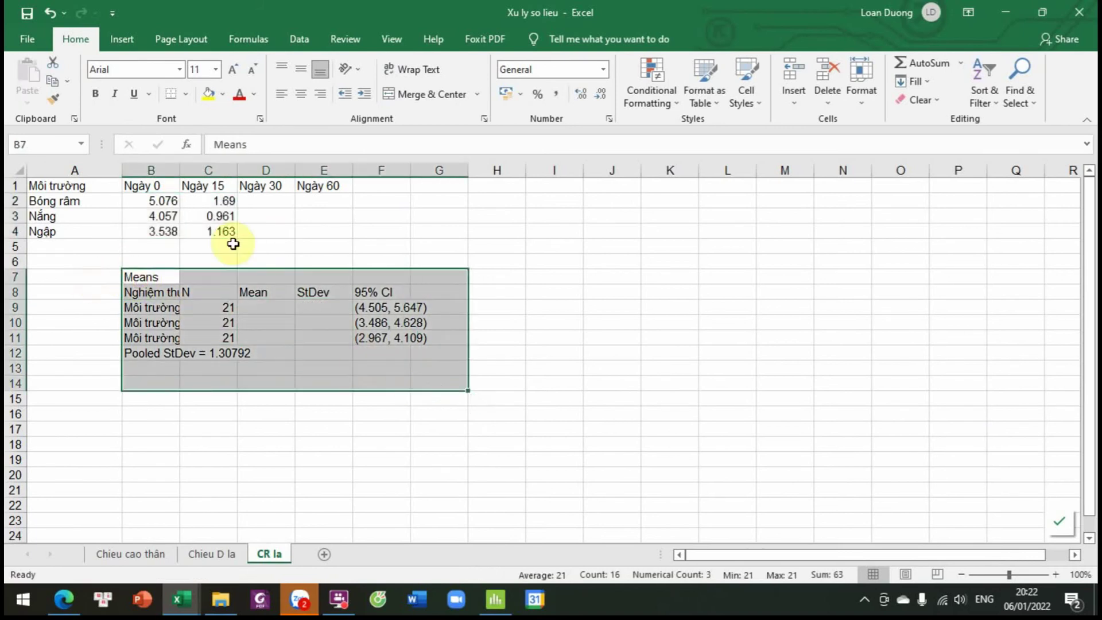
pyautogui.press('Delete')
pyautogui.click(214, 202)
pyautogui.moveTo(218, 199); pyautogui.dragTo(162, 290)
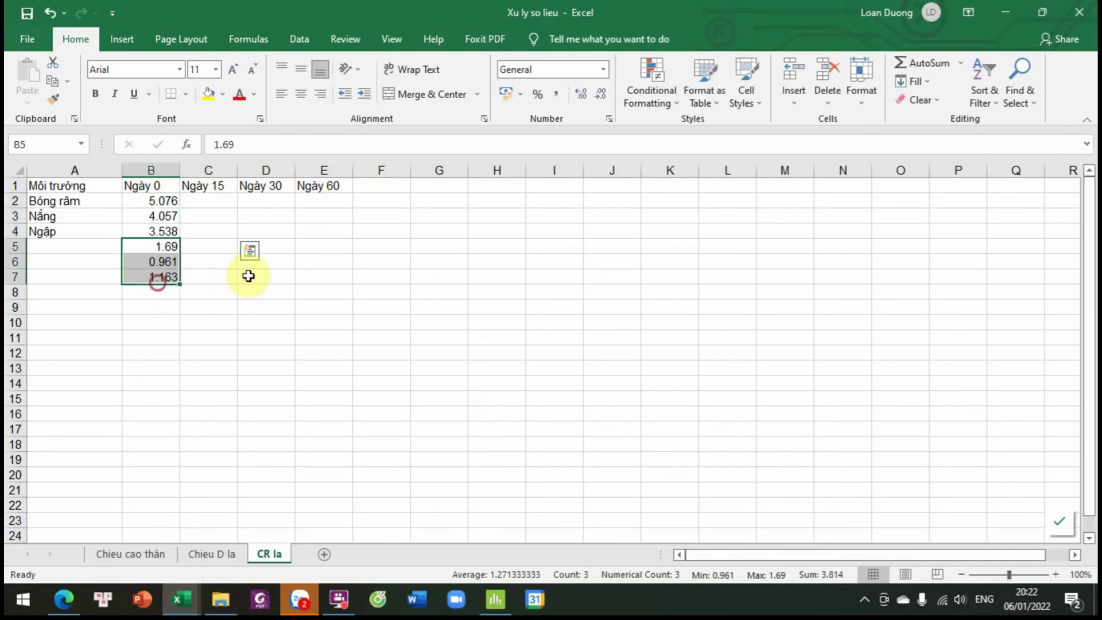
# Switch to Minitab and copy the Means table from the one-way ANOVA of L2 versus Nghiệm thức.
pyautogui.click(211, 204)
pyautogui.hotkey('alt', 'Tab')
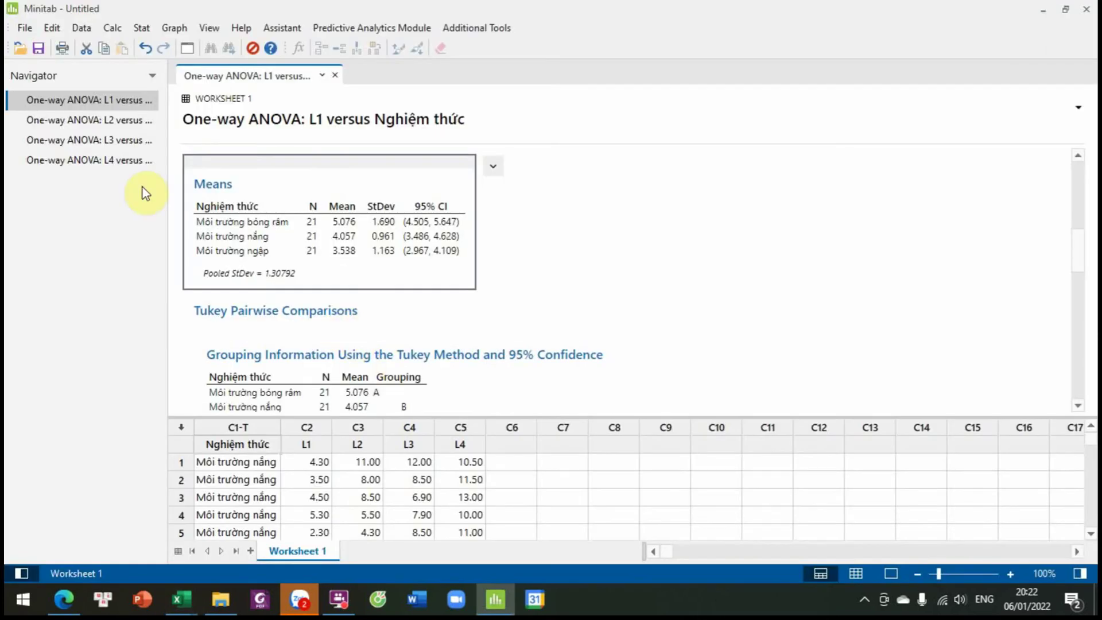
pyautogui.click(98, 121)
pyautogui.scroll(-3, 436, 298)
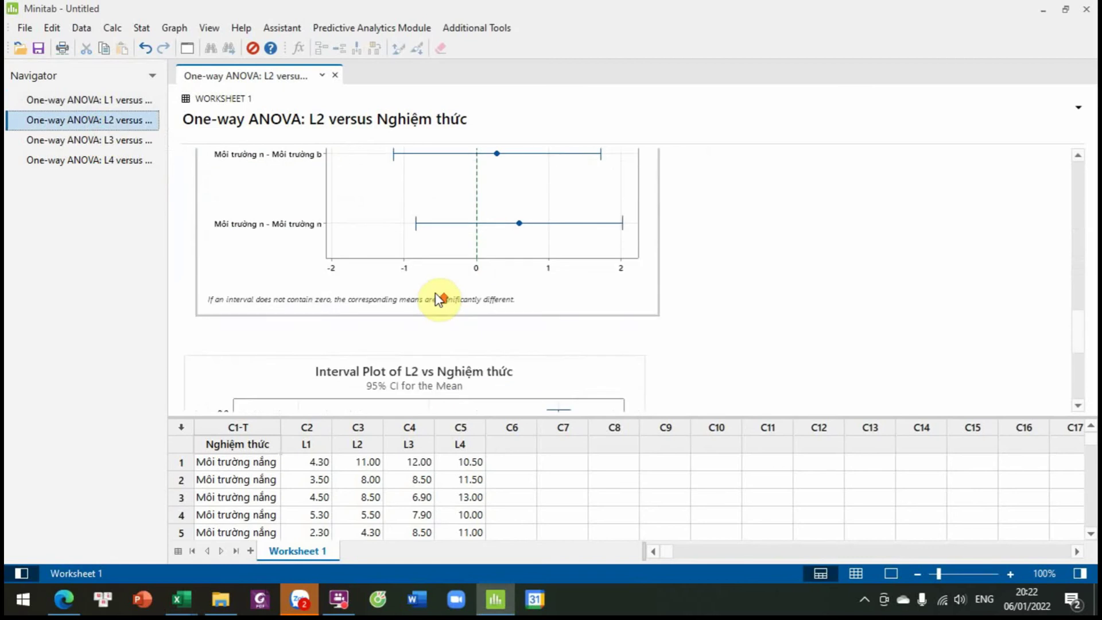
pyautogui.scroll(7, 433, 278)
pyautogui.click(432, 249)
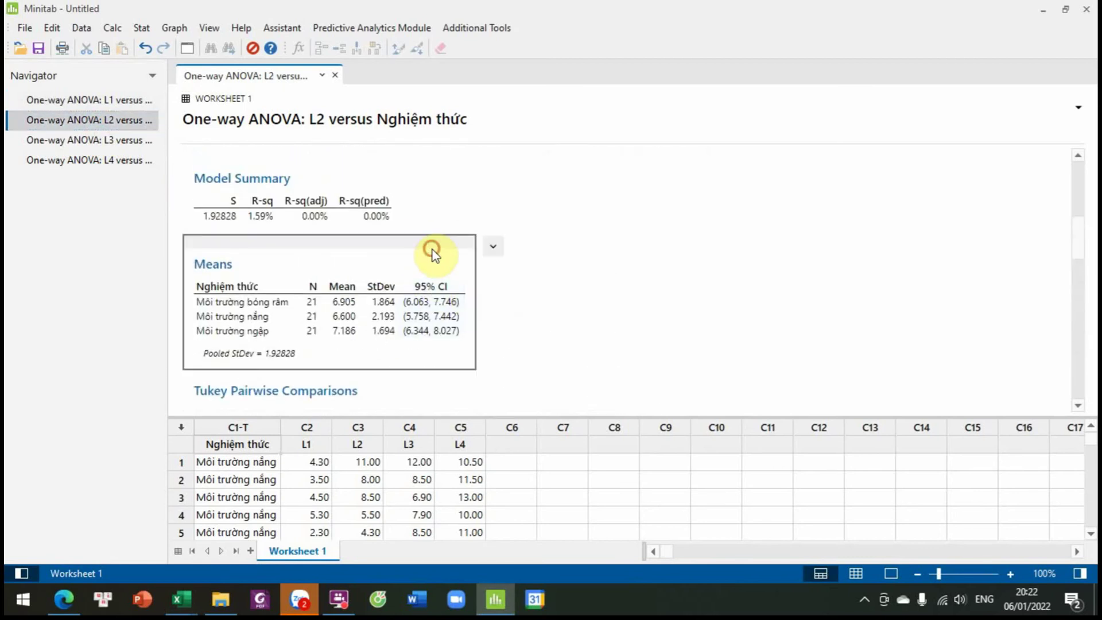
# Switch to Excel, paste the L2 Means table at B17, and move its means to C2:C4 and StDev values to C5:C7.
pyautogui.hotkey('alt', 'Tab')
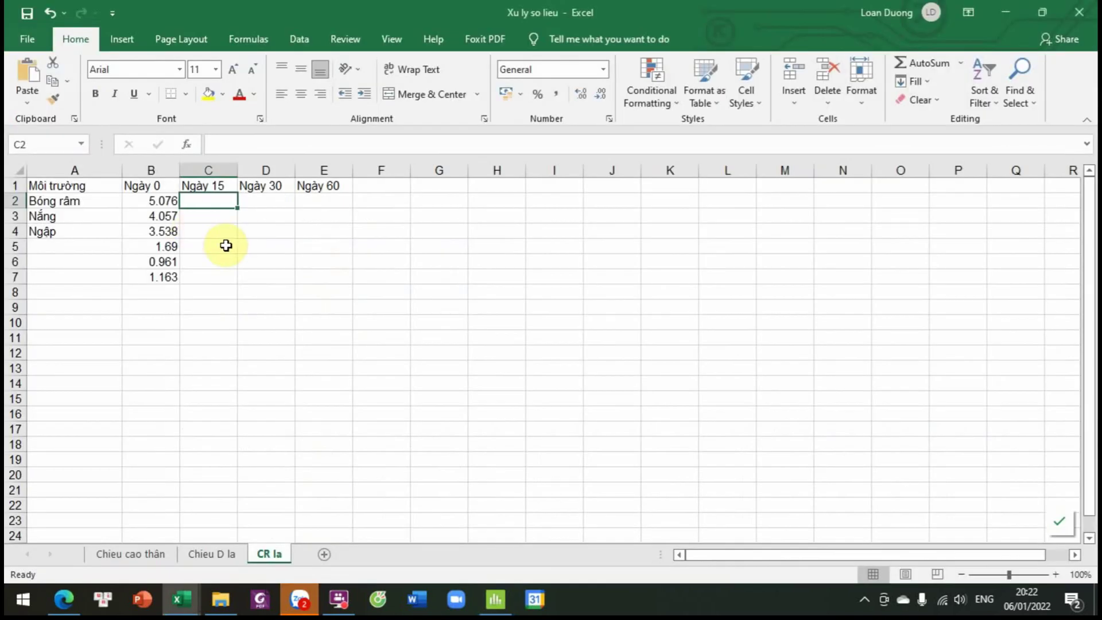
pyautogui.click(172, 436)
pyautogui.hotkey('ctrl', 'v')
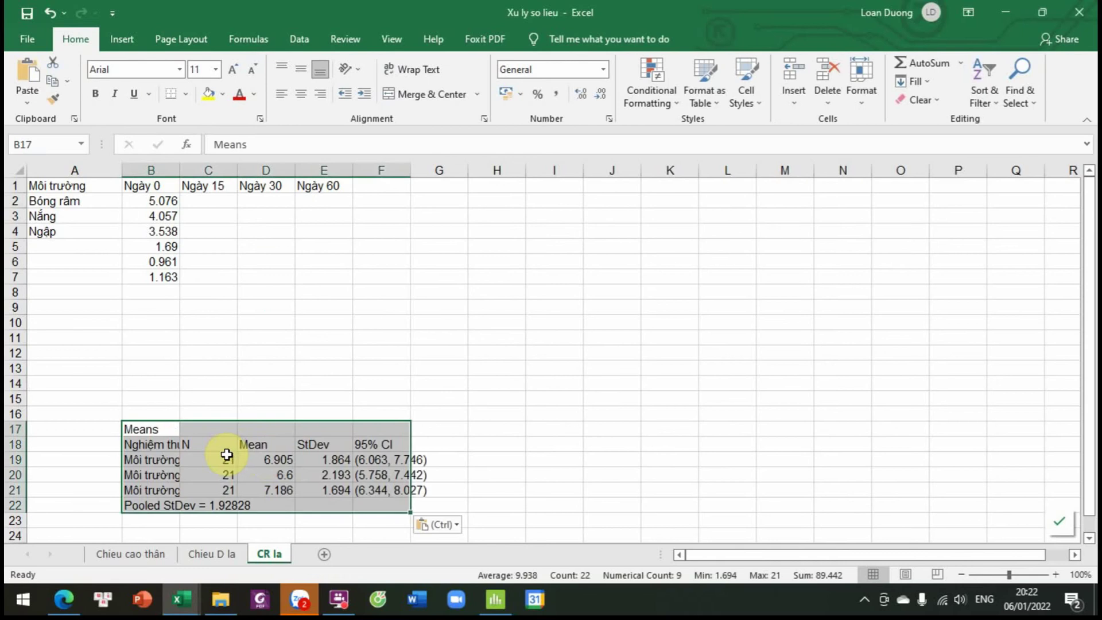
pyautogui.moveTo(278, 463); pyautogui.dragTo(226, 281)
pyautogui.click(276, 397)
# Switch to Minitab and copy the Means table from the one-way ANOVA of L3 versus Nghiệm thức.
pyautogui.hotkey('alt', 'Tab')
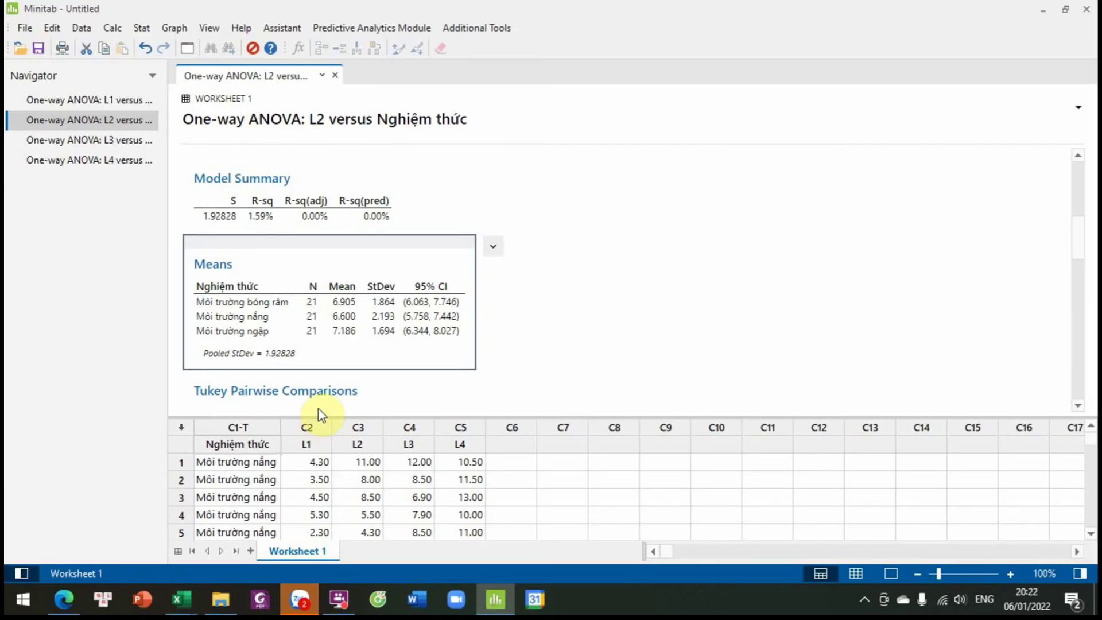
pyautogui.click(94, 145)
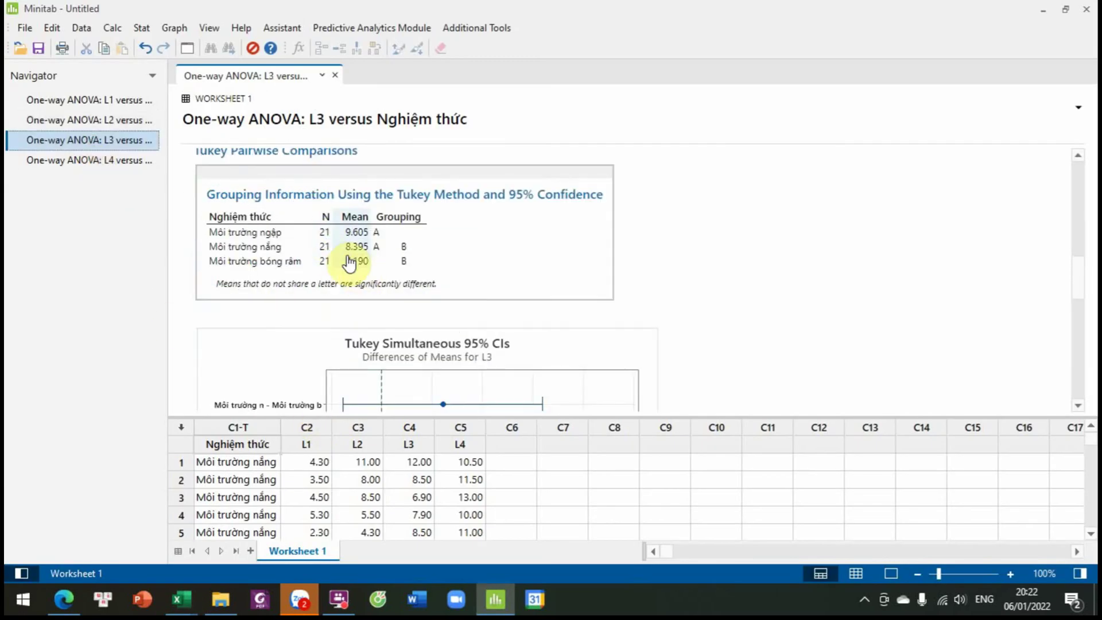
pyautogui.scroll(1, 403, 256)
pyautogui.scroll(3, 404, 257)
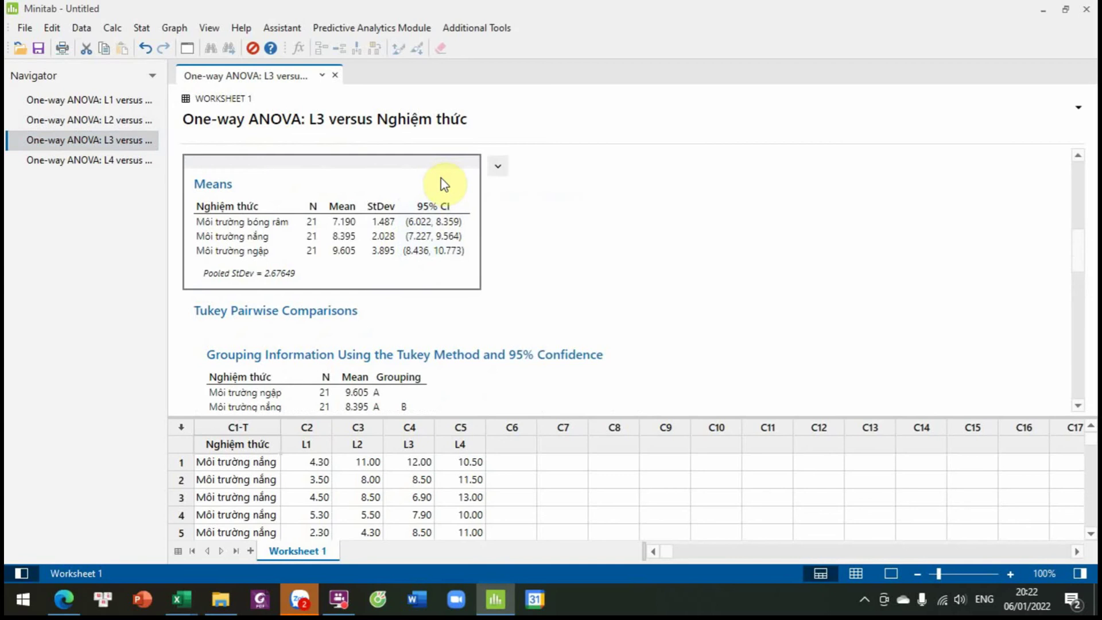
# In Excel, paste the L3 Means table at B17, move its means to D2:D4 and StDev values to D5:D7, and clear the leftovers.
pyautogui.hotkey('alt', 'Tab')
pyautogui.click(266, 200)
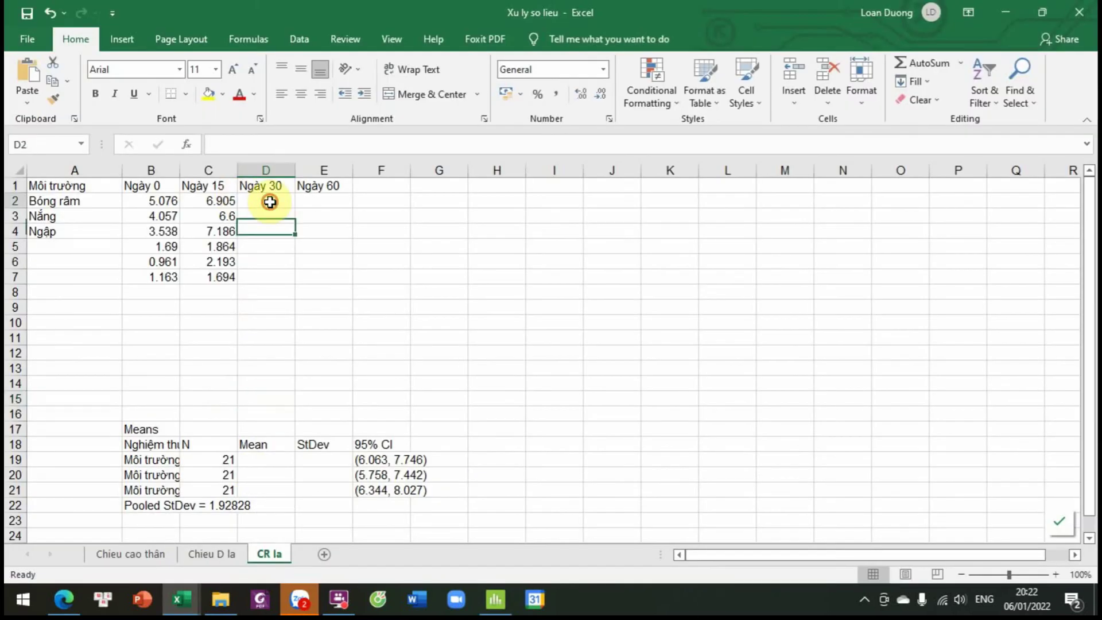
pyautogui.click(151, 432)
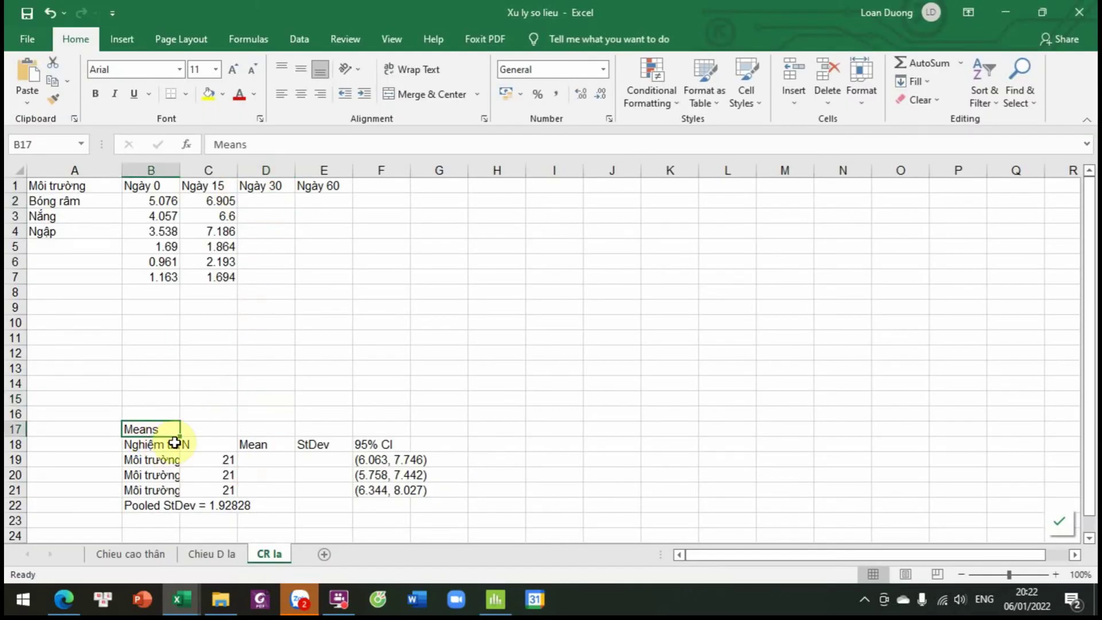
pyautogui.hotkey('ctrl', 'v')
pyautogui.moveTo(270, 460); pyautogui.dragTo(285, 273)
pyautogui.moveTo(141, 429); pyautogui.dragTo(405, 519)
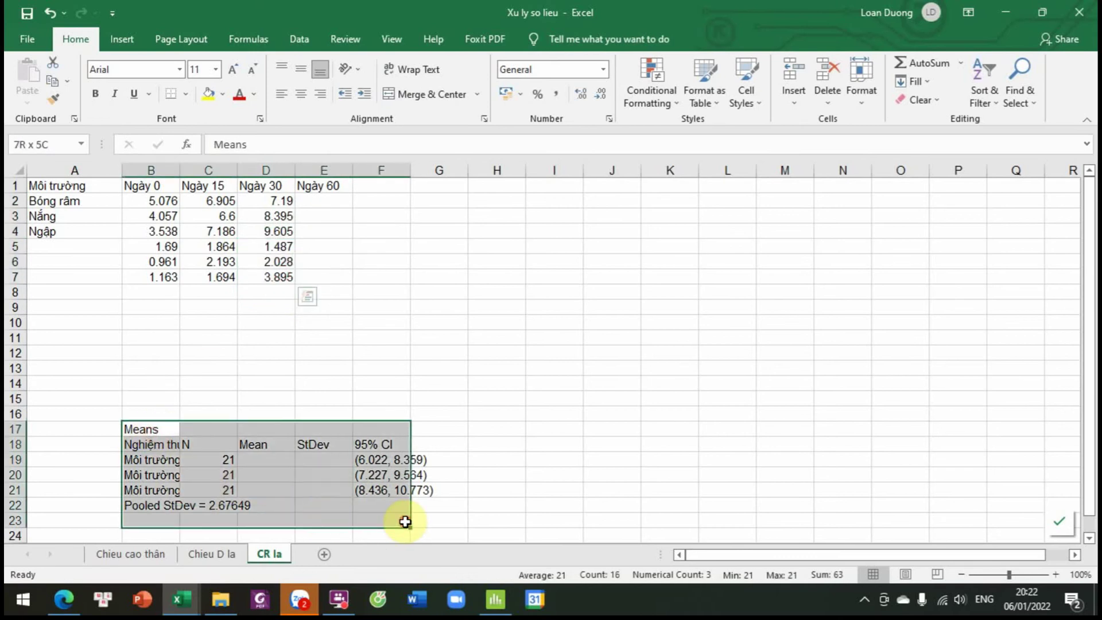
pyautogui.press('Delete')
# Switch to Minitab and copy the Means table from the one-way ANOVA of L4 versus Nghiệm thức.
pyautogui.hotkey('alt', 'Tab')
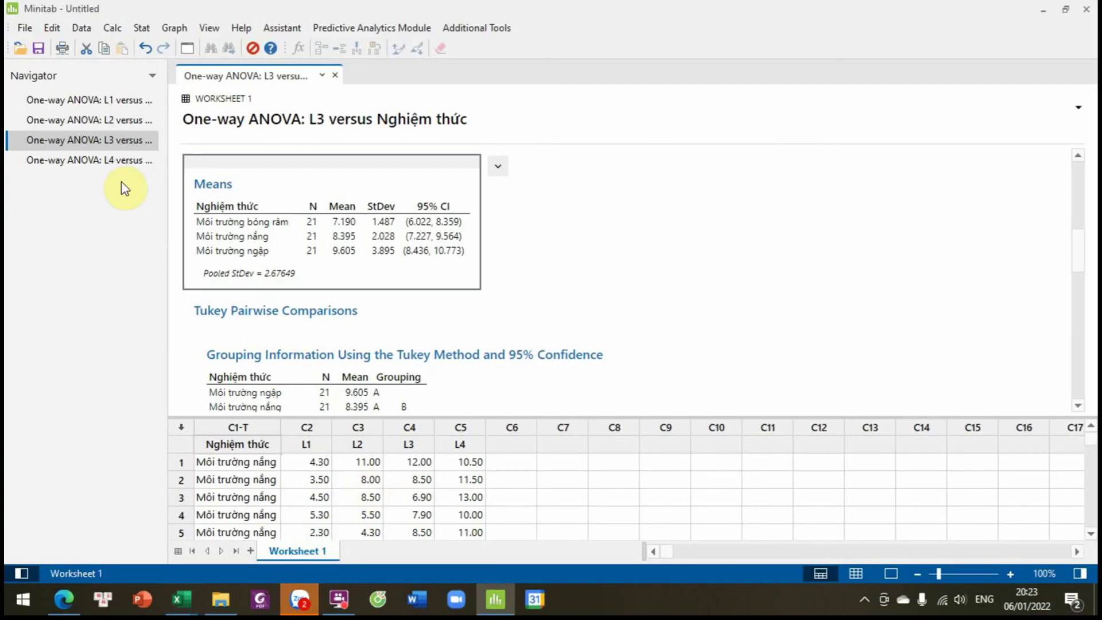
pyautogui.click(89, 159)
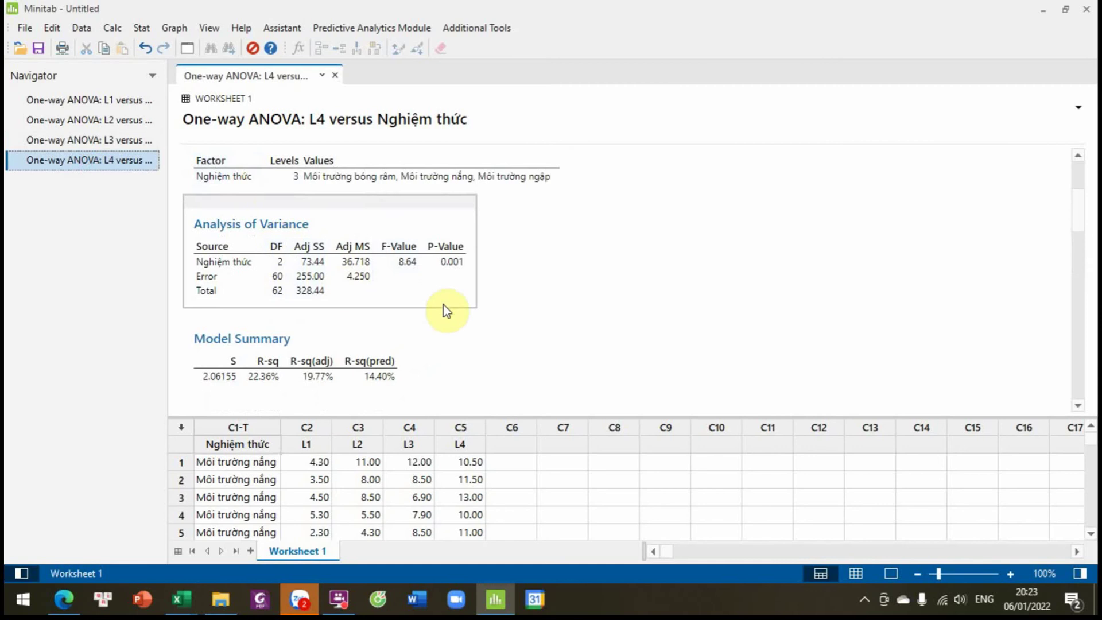
pyautogui.scroll(-5, 492, 323)
pyautogui.click(393, 270)
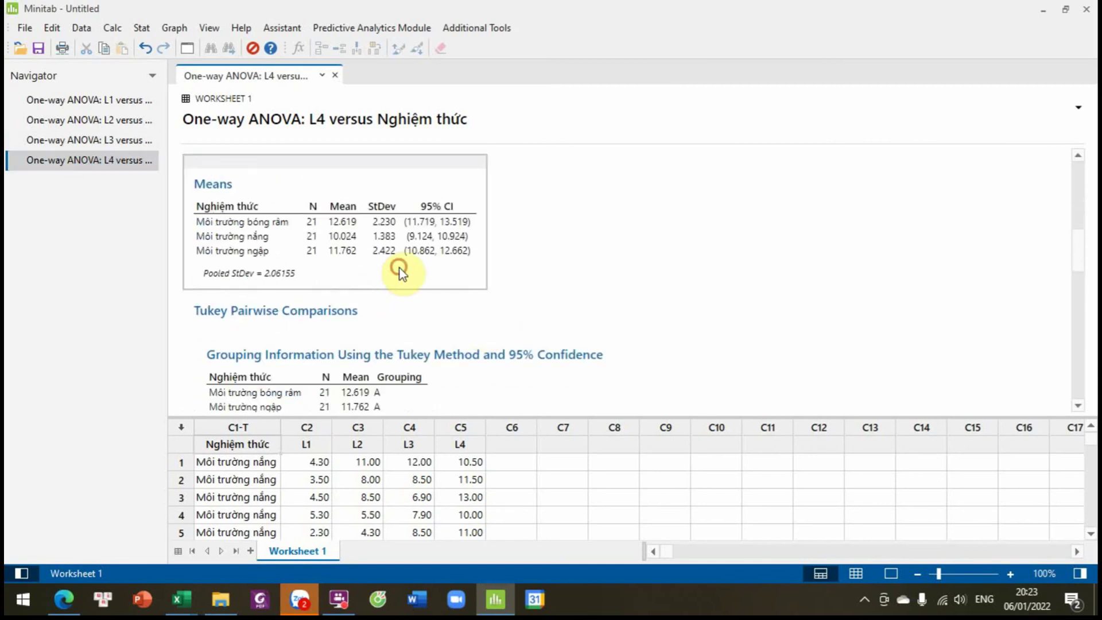
# Switch to Excel, paste the L4 Means table at B17, and move its means to E2:E4 and StDev values to E5:E7.
pyautogui.hotkey('alt', 'Tab')
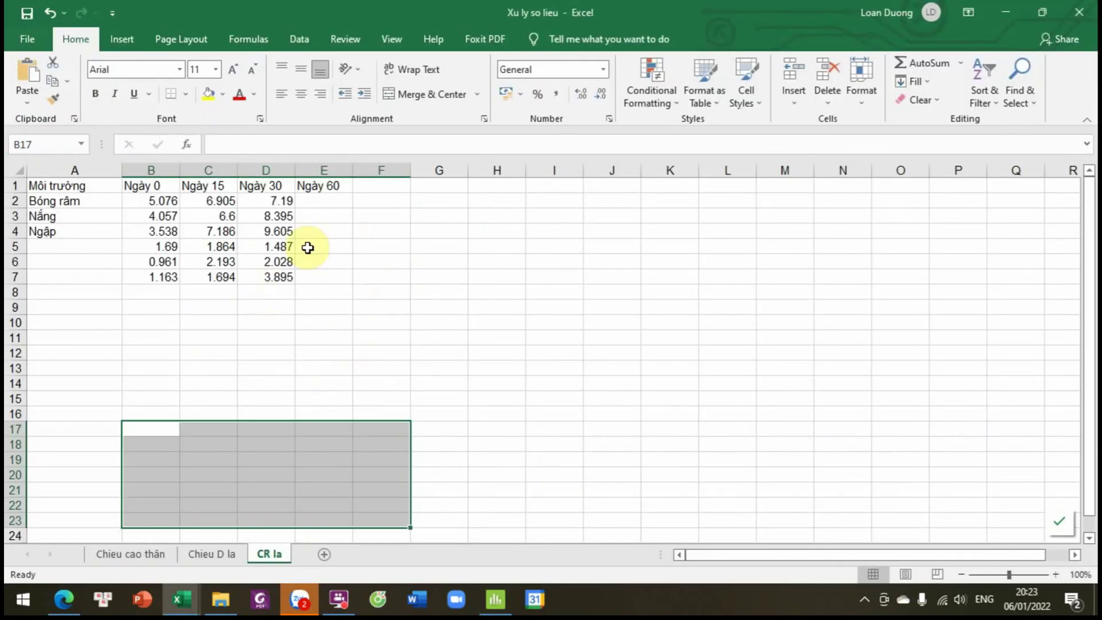
pyautogui.click(164, 428)
pyautogui.hotkey('ctrl', 'v')
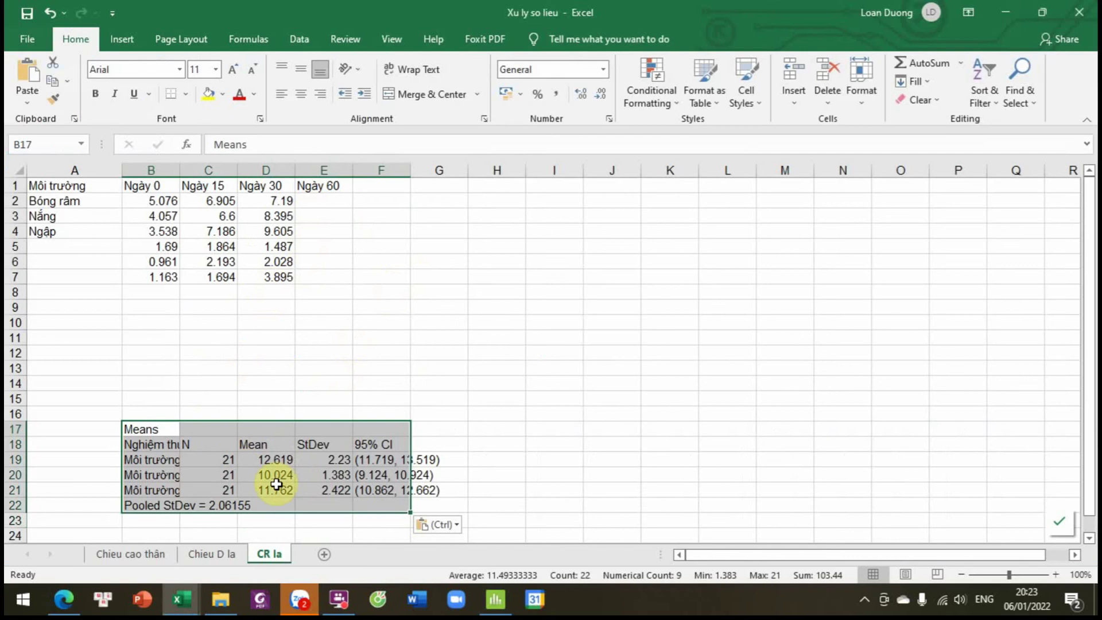
pyautogui.moveTo(275, 459); pyautogui.dragTo(320, 489)
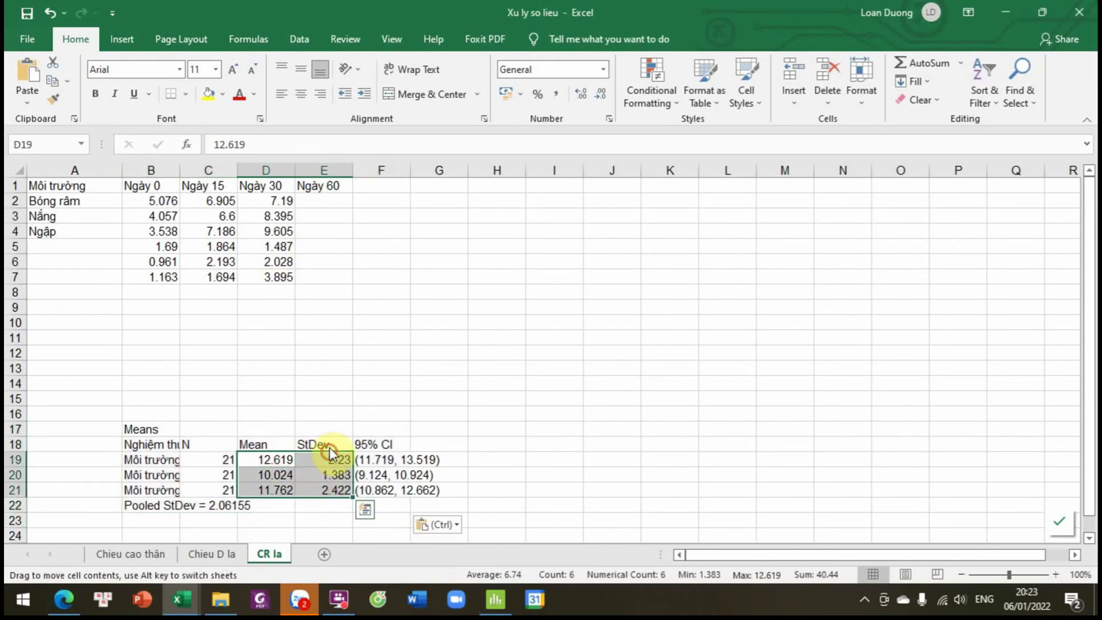
pyautogui.moveTo(329, 447); pyautogui.dragTo(328, 286)
pyautogui.click(454, 228)
pyautogui.click(534, 322)
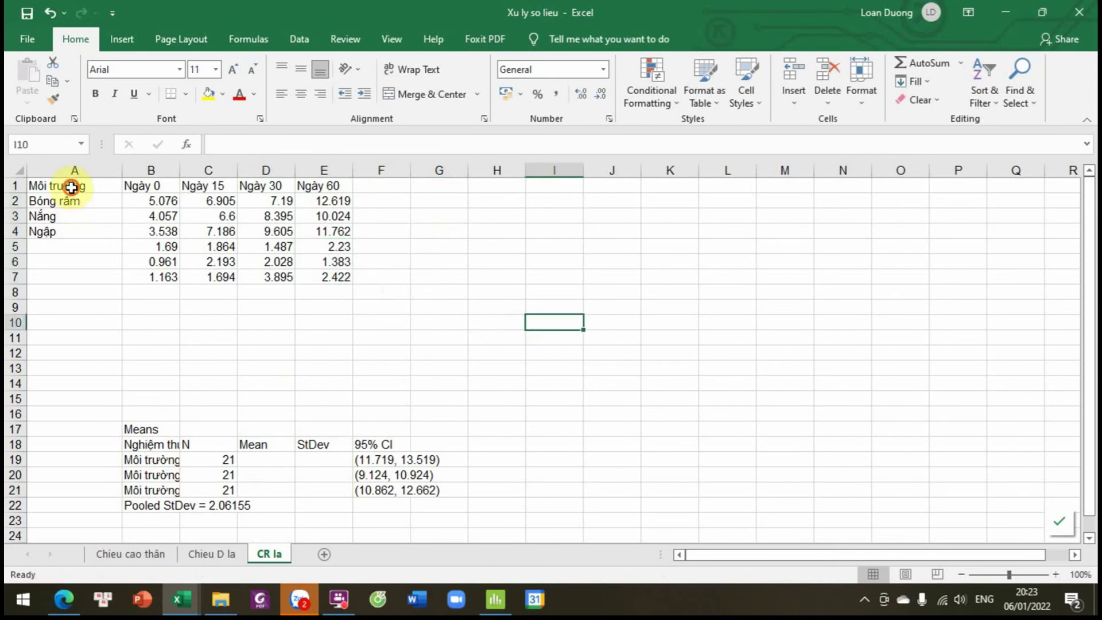
# Insert a clustered column chart of the means by environment and day from A1:E4.
pyautogui.moveTo(68, 186); pyautogui.dragTo(325, 230)
pyautogui.click(128, 36)
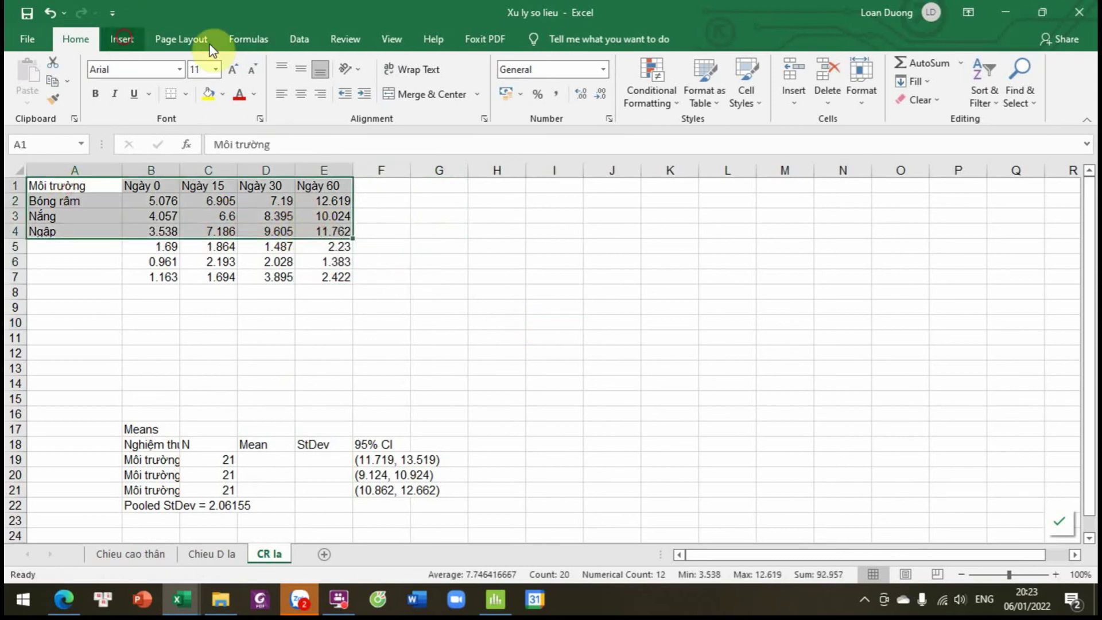
pyautogui.click(381, 73)
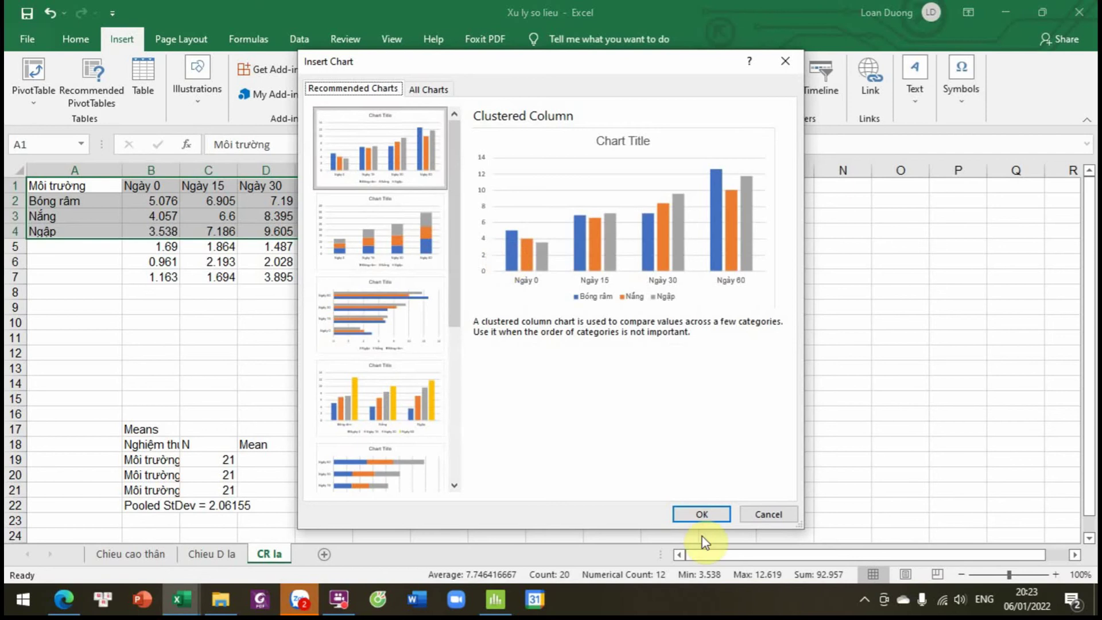
pyautogui.click(702, 514)
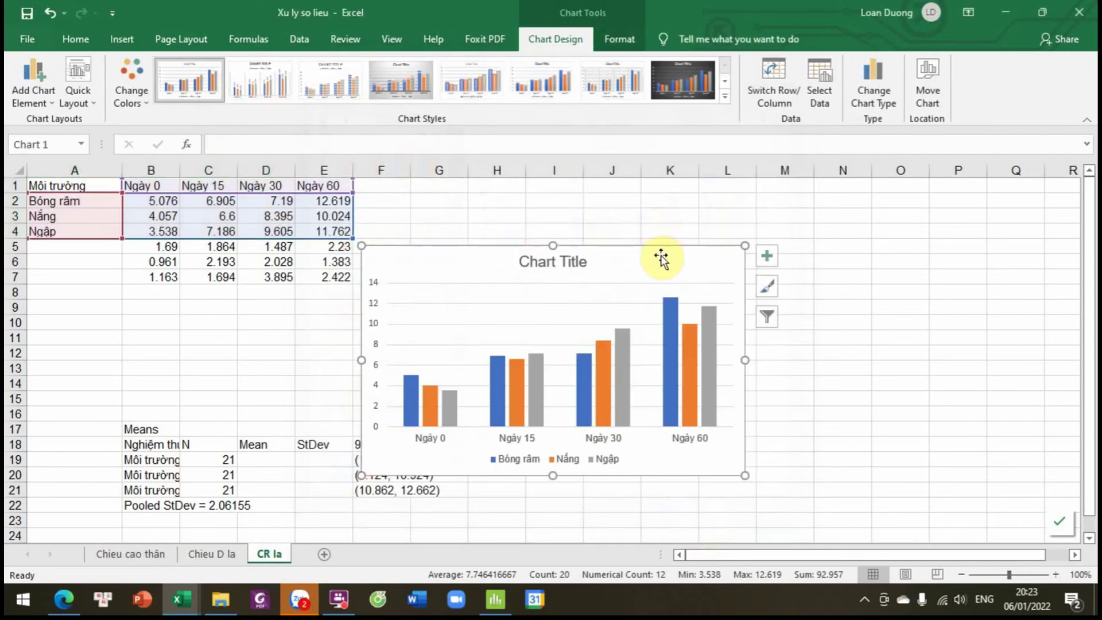
# Move the chart beside the data over columns H to N and add data labels to the Bóng râm, Nắng and Ngập series.
pyautogui.moveTo(661, 258); pyautogui.dragTo(777, 213)
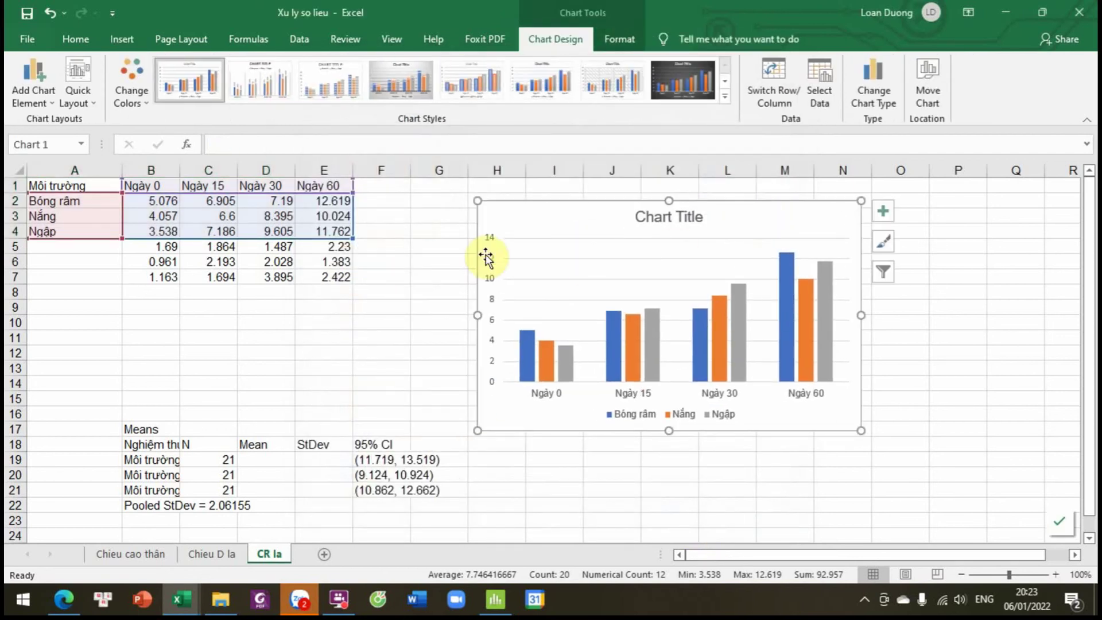
pyautogui.moveTo(522, 371)
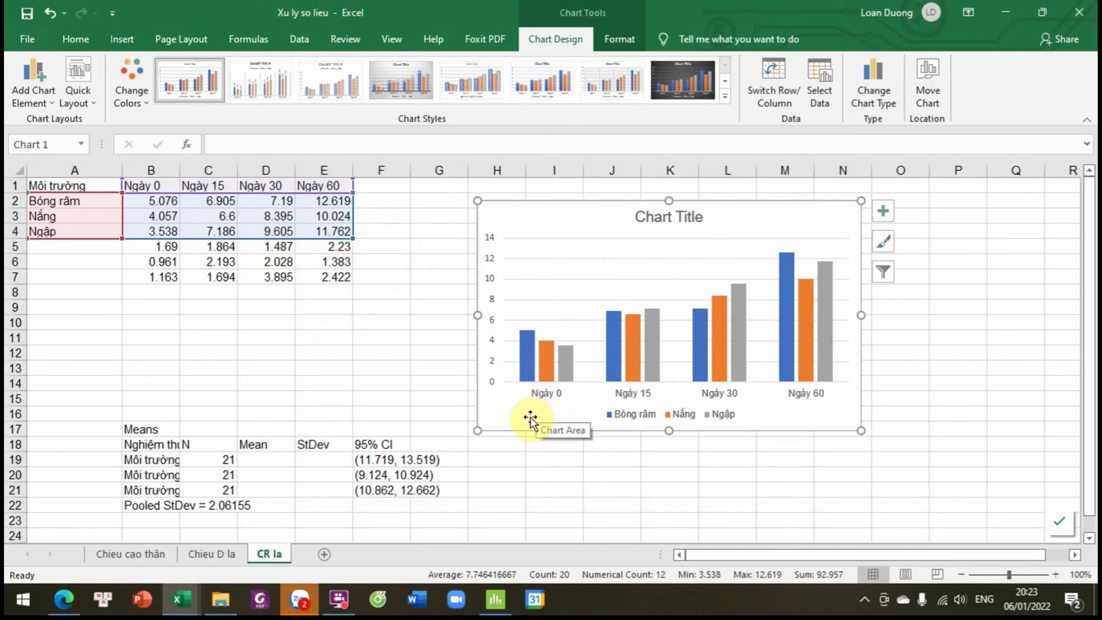
pyautogui.click(526, 370)
pyautogui.rightClick(527, 365)
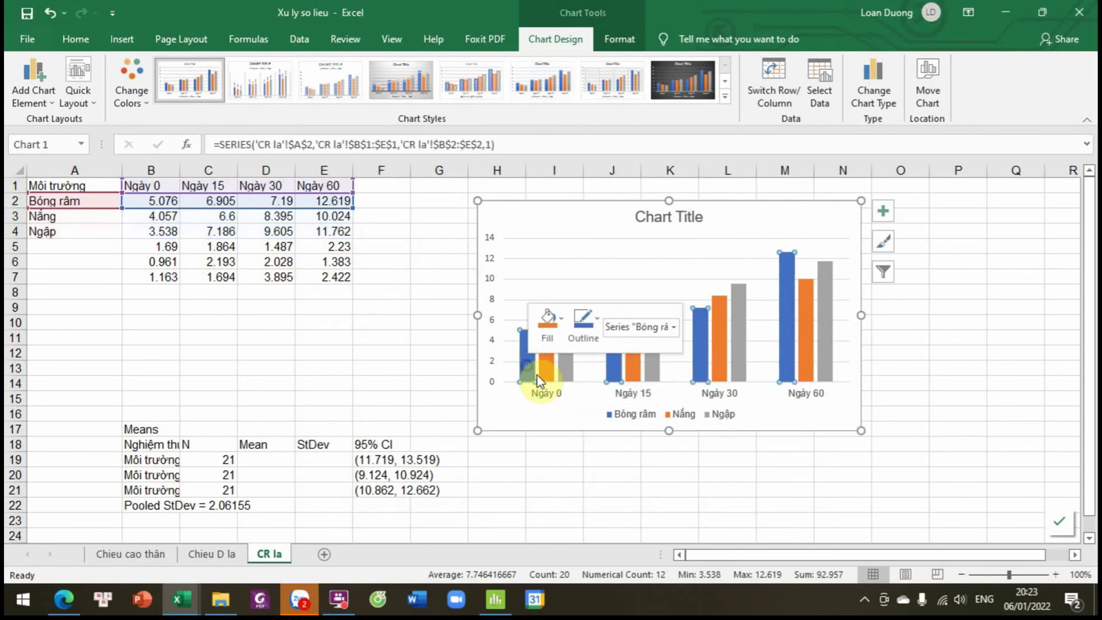
pyautogui.click(645, 479)
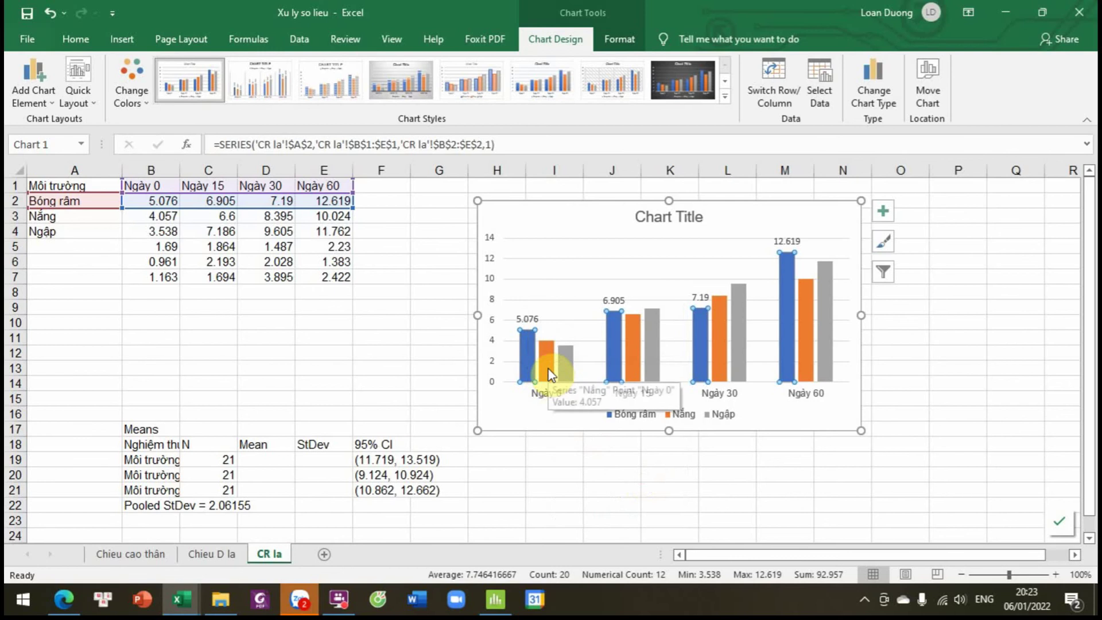
pyautogui.rightClick(548, 368)
pyautogui.click(647, 479)
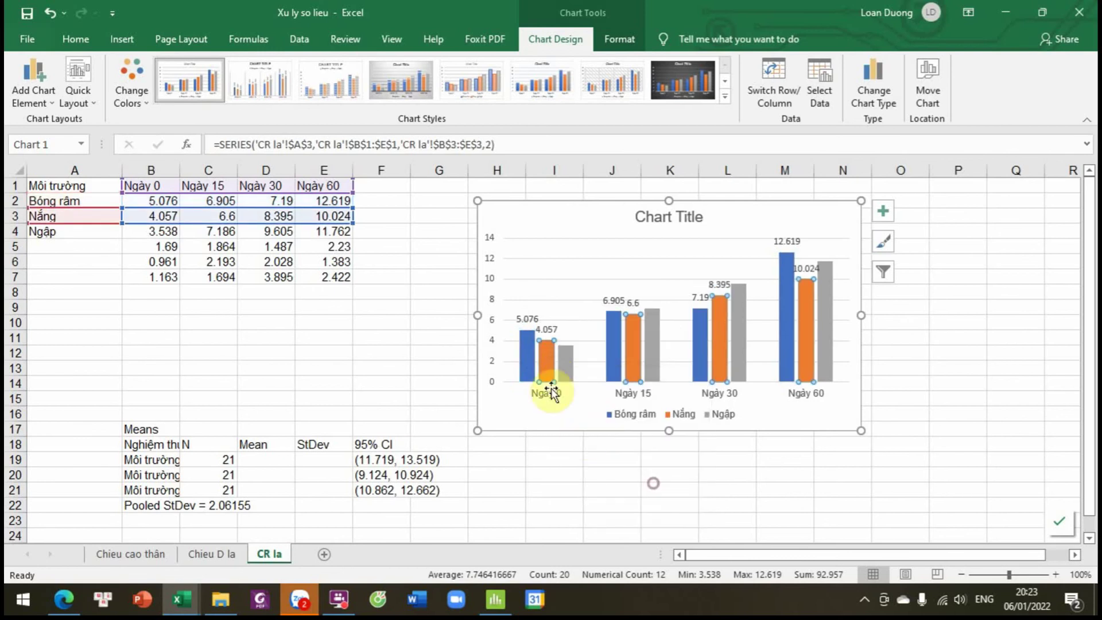
pyautogui.rightClick(567, 370)
pyautogui.click(647, 482)
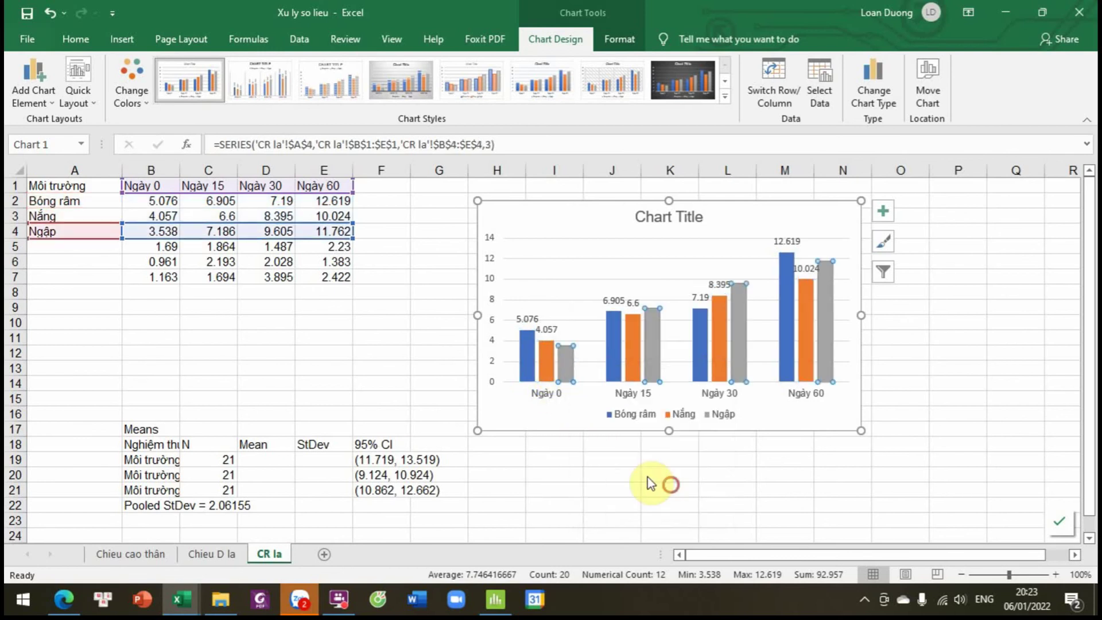
pyautogui.rightClick(527, 371)
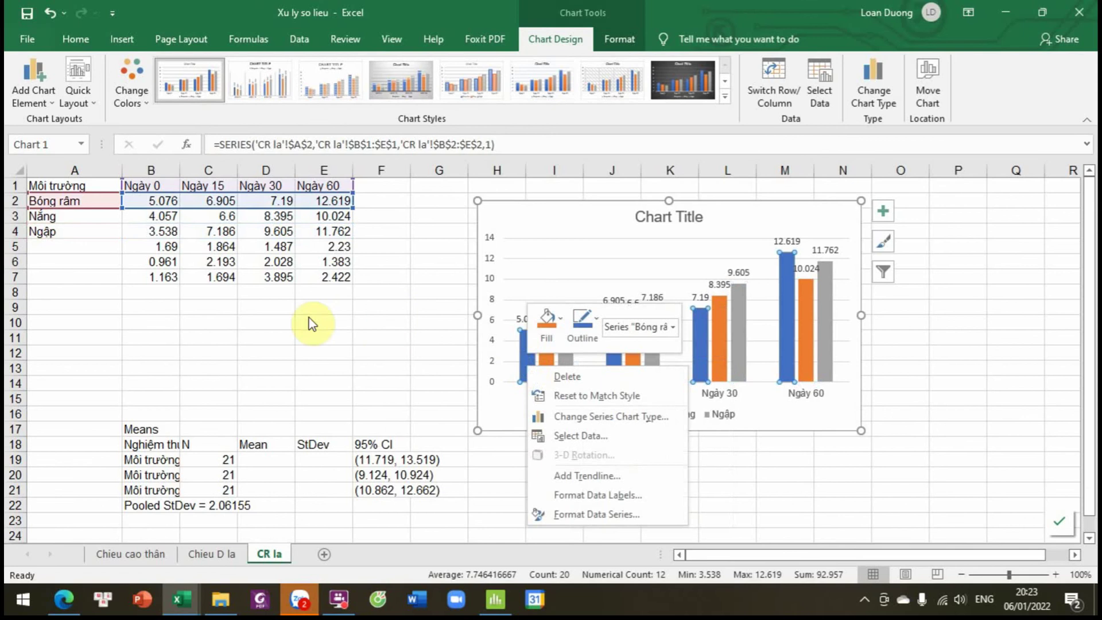
pyautogui.click(30, 89)
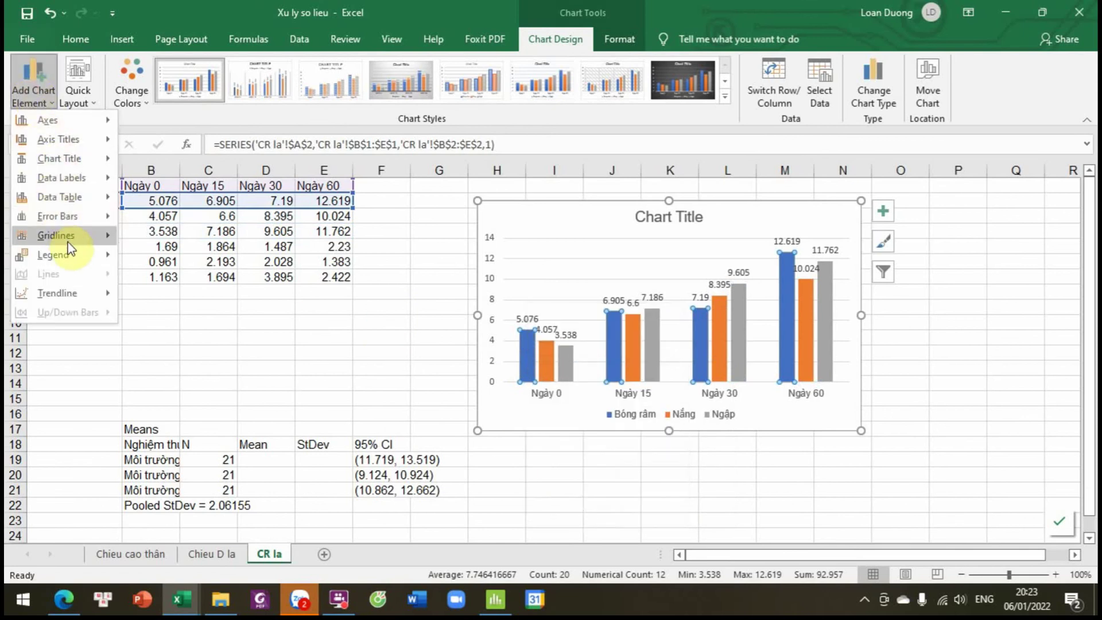
pyautogui.click(445, 410)
# Add Standard Error error bars to all series of the chart.
pyautogui.click(511, 425)
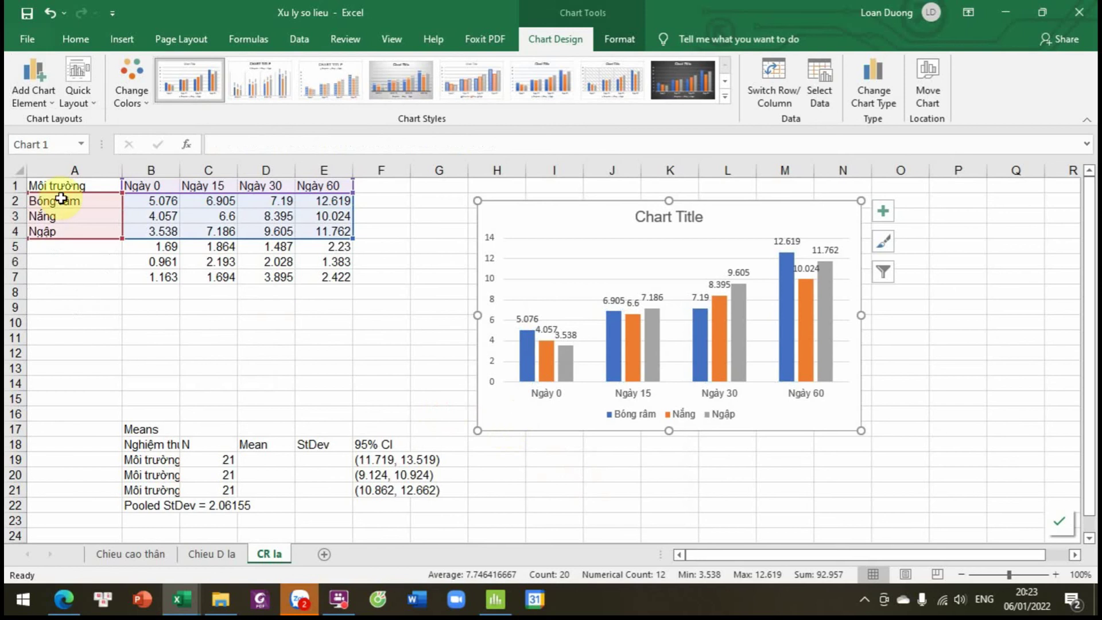
pyautogui.click(34, 103)
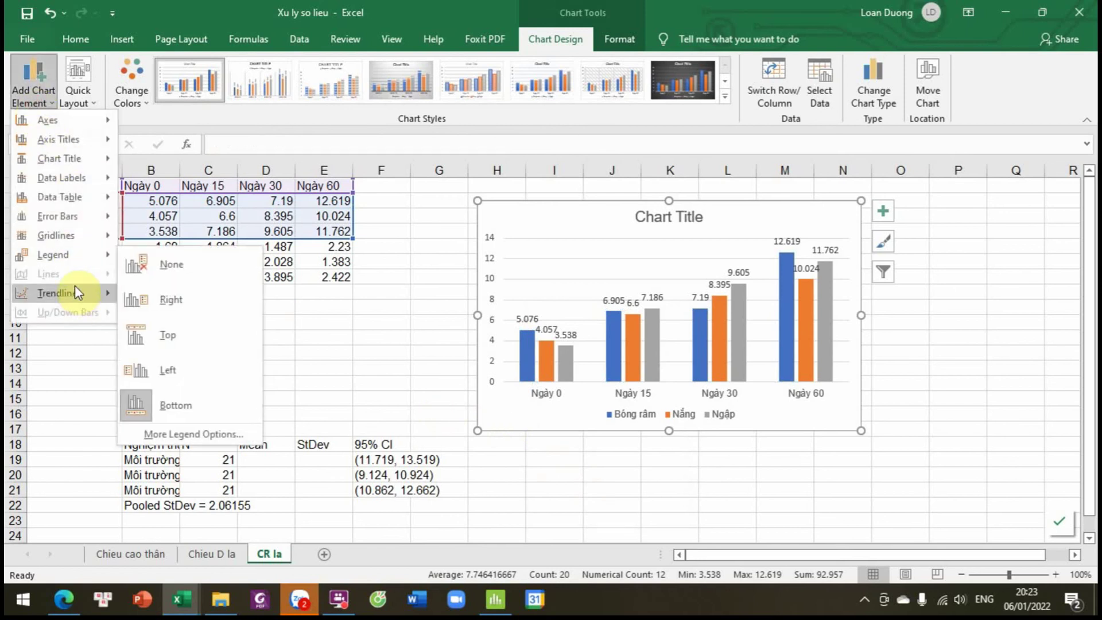
pyautogui.moveTo(109, 217)
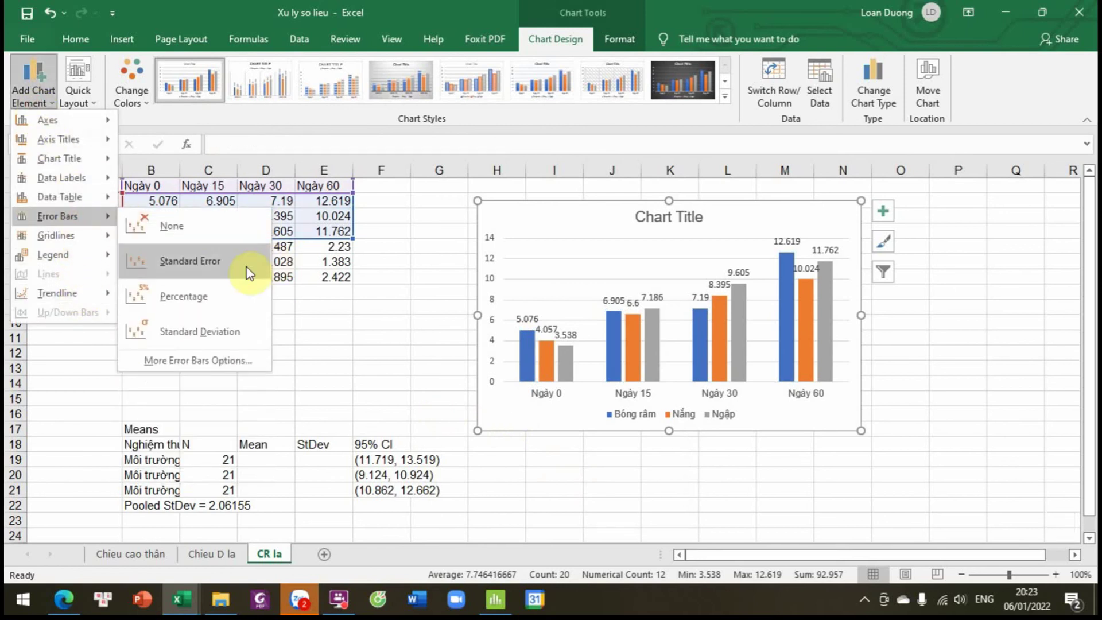
pyautogui.click(221, 264)
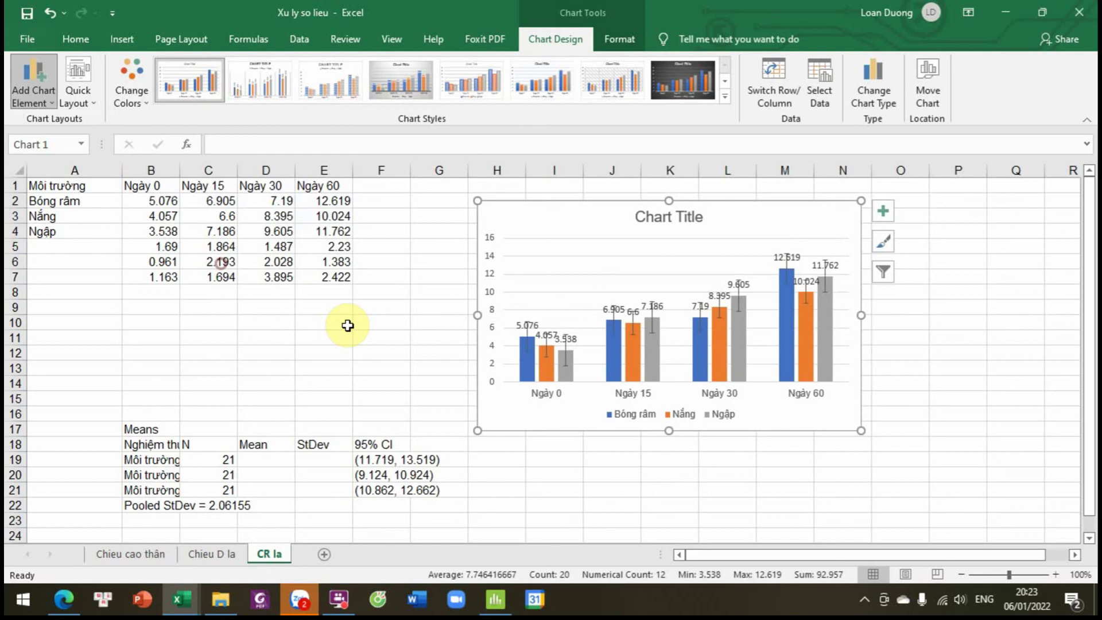
# Give the Bóng râm error bars custom positive and negative values from the standard deviations in B5:E5.
pyautogui.click(526, 344)
pyautogui.doubleClick(526, 343)
pyautogui.scroll(-2, 959, 488)
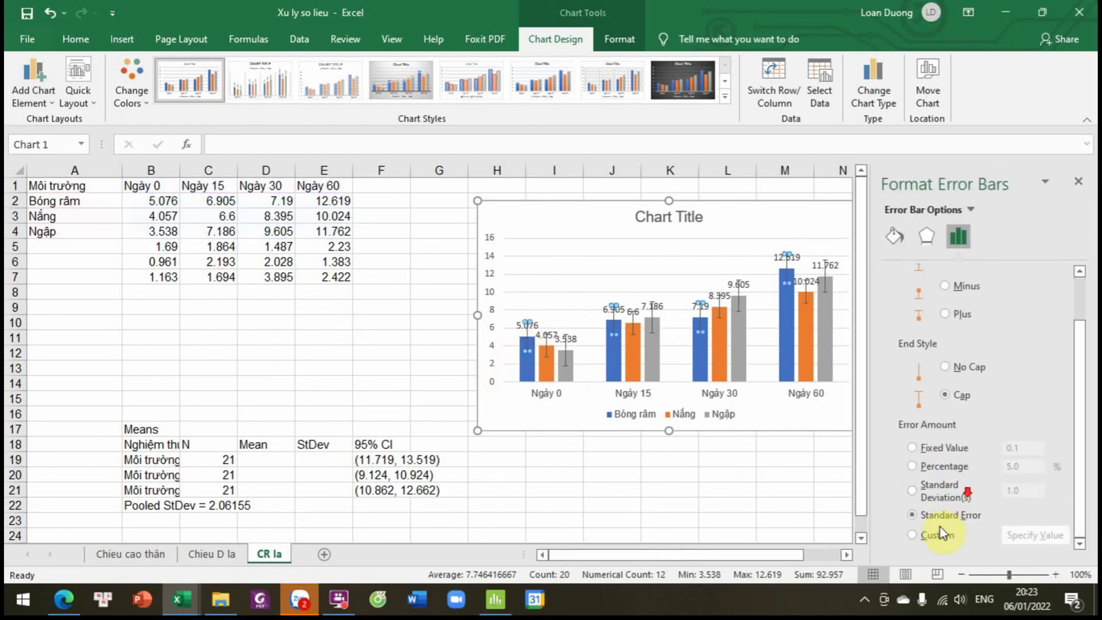
pyautogui.click(938, 532)
pyautogui.click(1011, 534)
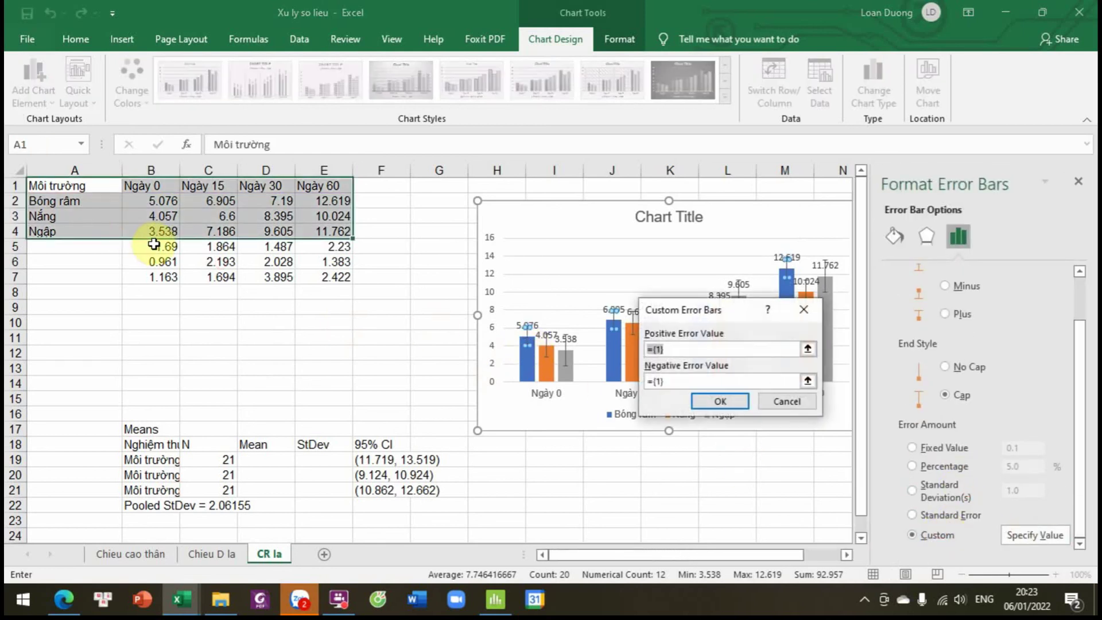
pyautogui.moveTo(157, 246); pyautogui.dragTo(320, 247)
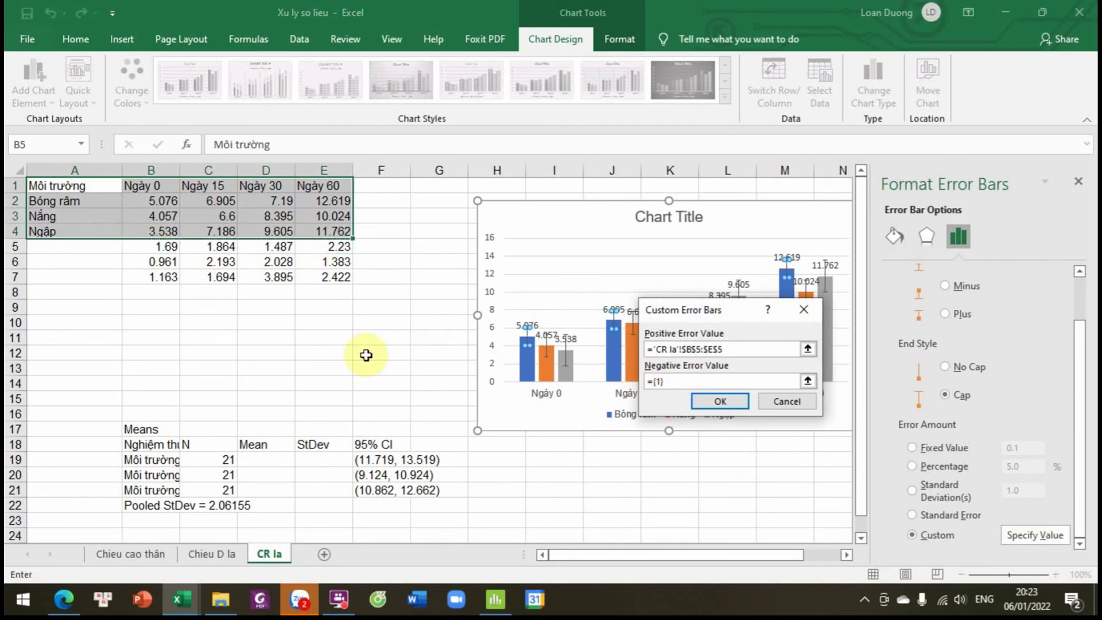
pyautogui.moveTo(152, 246); pyautogui.dragTo(341, 256)
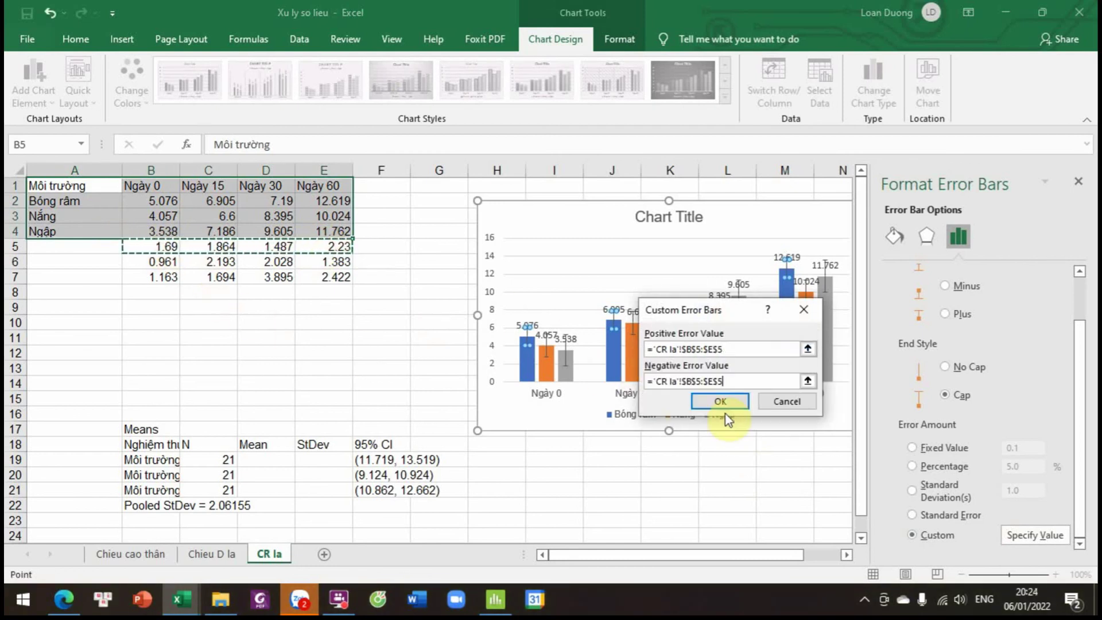
pyautogui.click(715, 402)
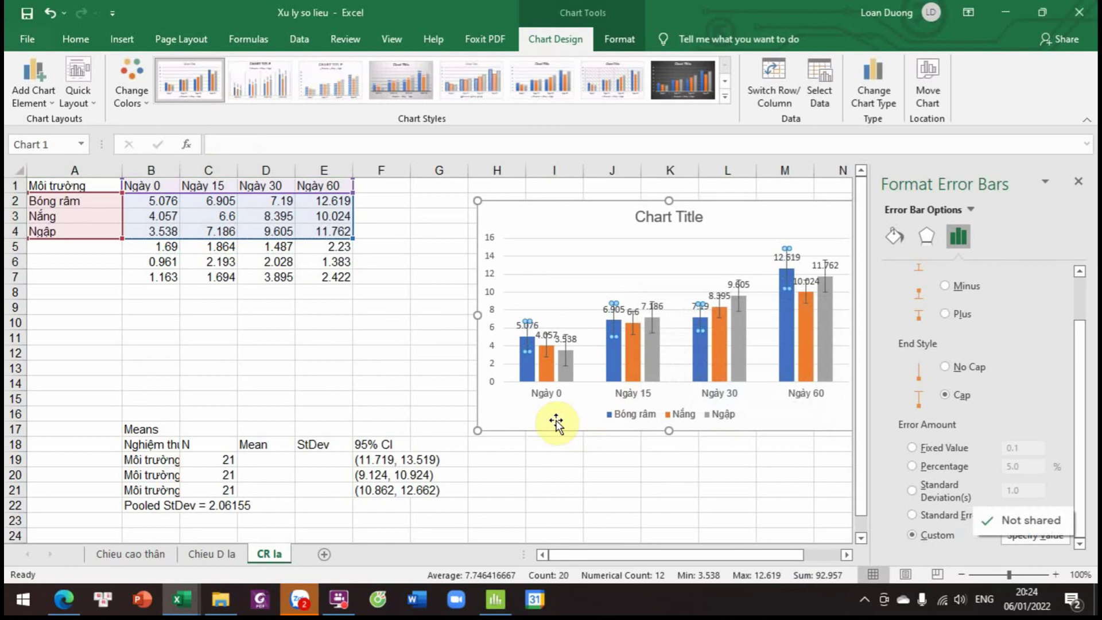
# Give the Nắng error bars custom positive and negative values from the standard deviations in B6:E6.
pyautogui.click(548, 351)
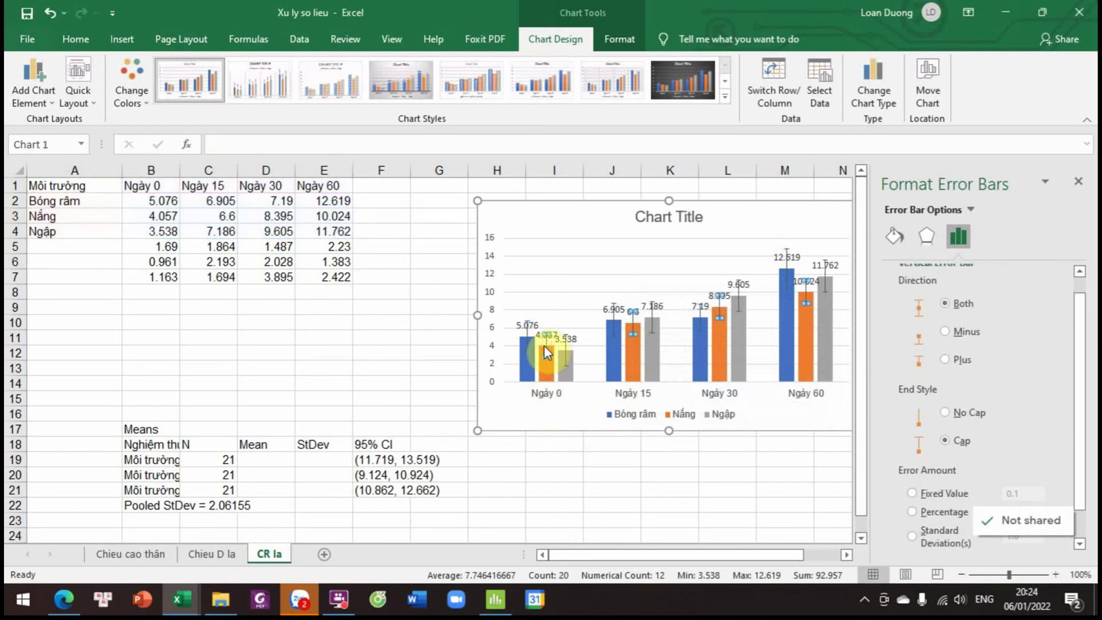
pyautogui.click(927, 514)
pyautogui.click(924, 534)
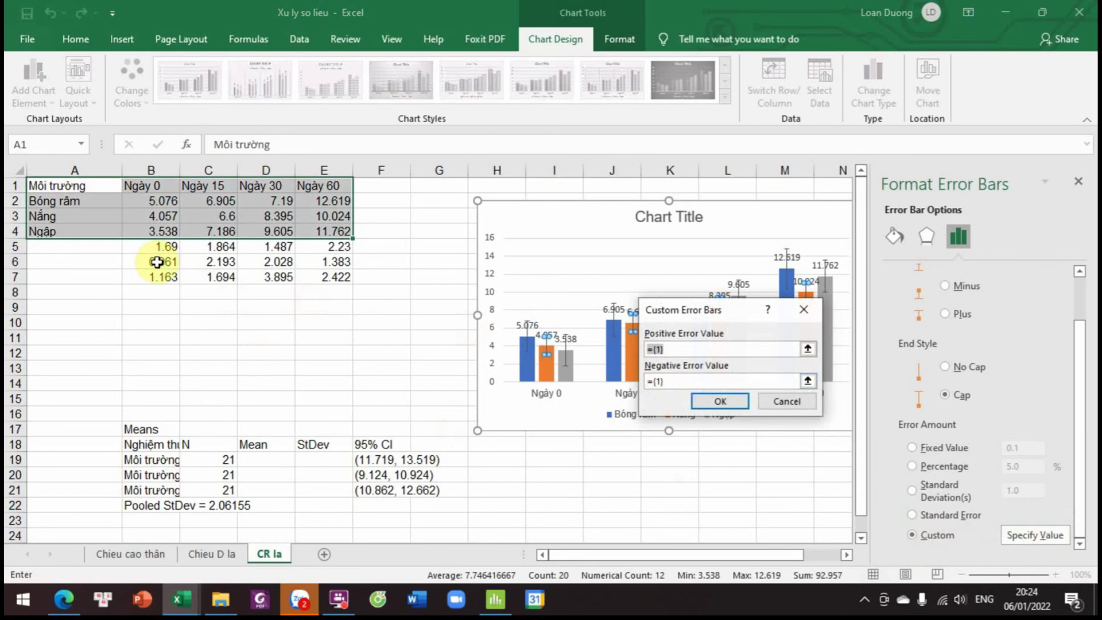
pyautogui.moveTo(155, 261); pyautogui.dragTo(326, 262)
pyautogui.click(696, 381)
pyautogui.press('BackSpace')
pyautogui.press('BackSpace')
pyautogui.press('BackSpace')
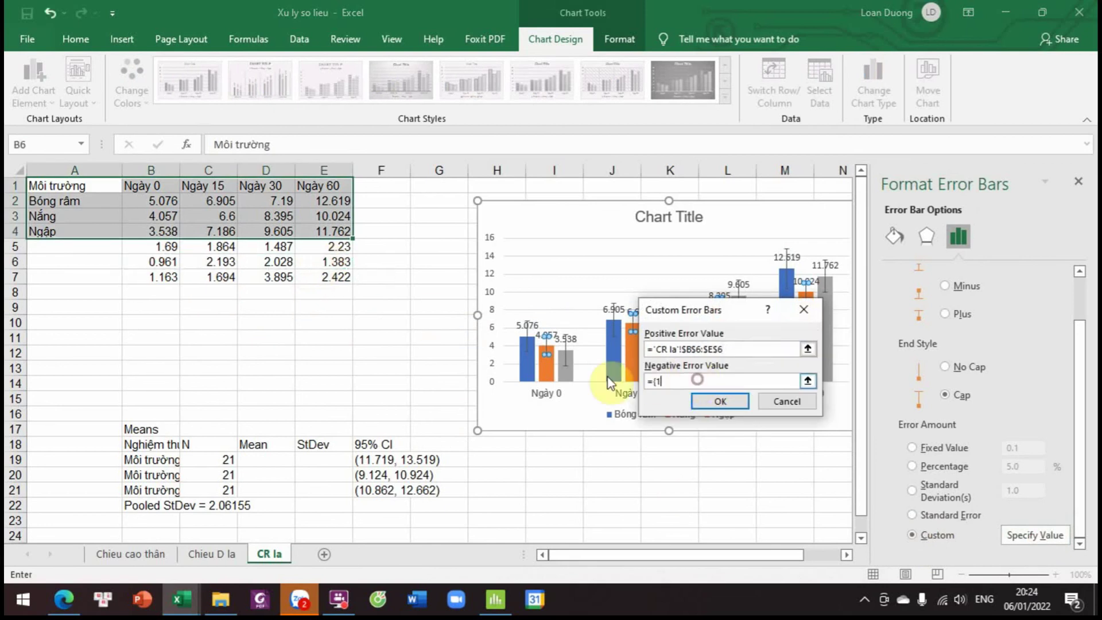
pyautogui.moveTo(154, 261); pyautogui.dragTo(328, 264)
pyautogui.click(709, 396)
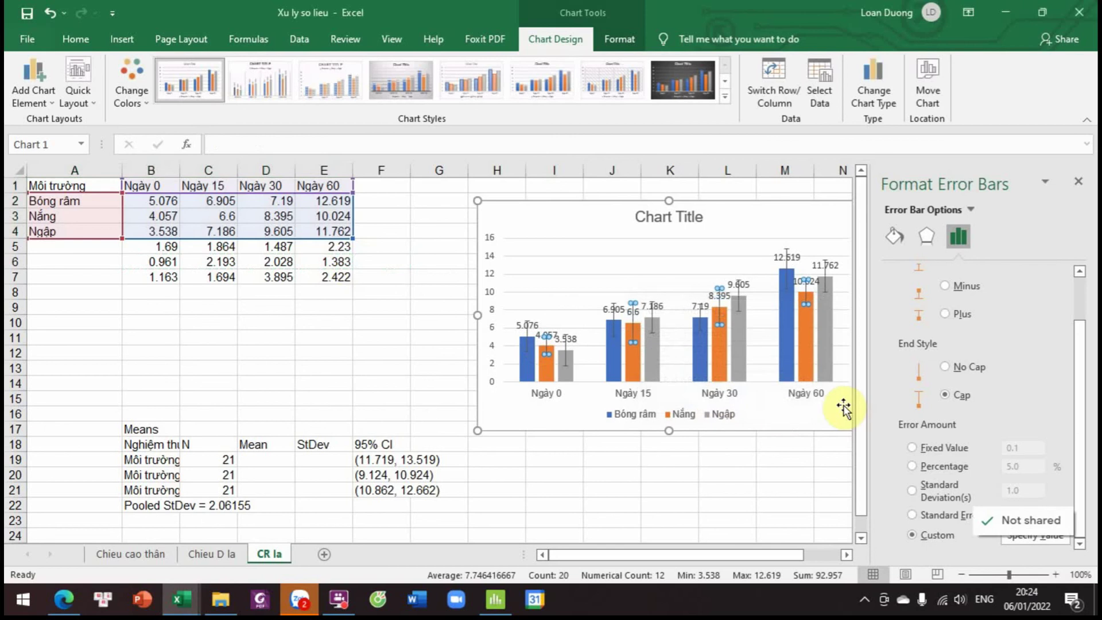
# Give the Ngập error bars custom positive and negative values from B7:E7, and close the error bar formatting.
pyautogui.click(650, 323)
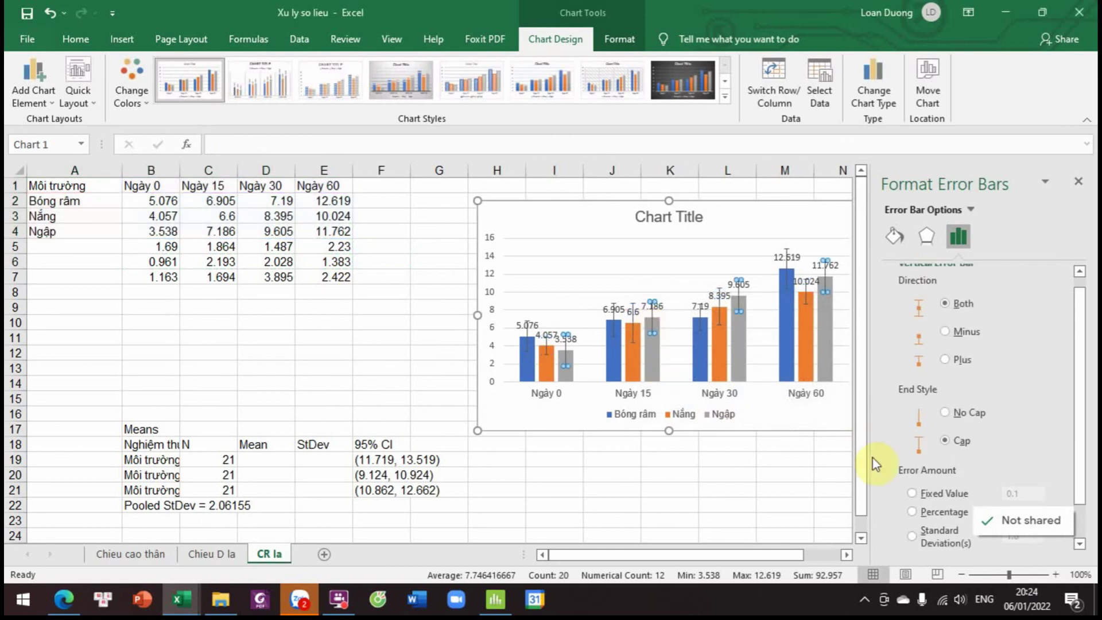
pyautogui.scroll(-3, 989, 446)
pyautogui.click(938, 536)
pyautogui.click(1033, 535)
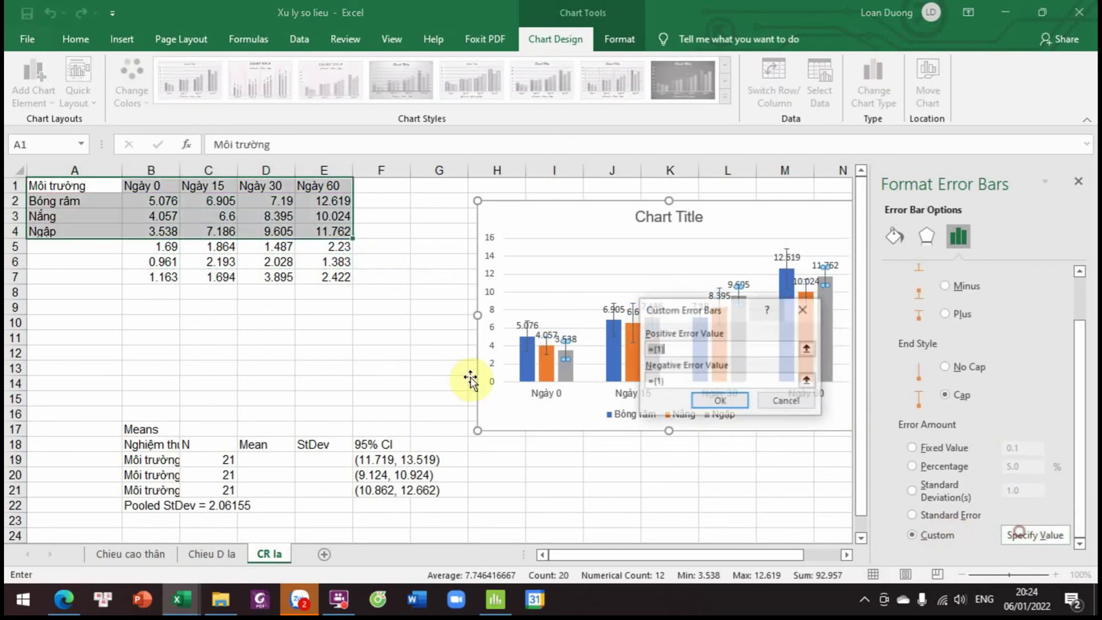
pyautogui.moveTo(161, 276); pyautogui.dragTo(324, 277)
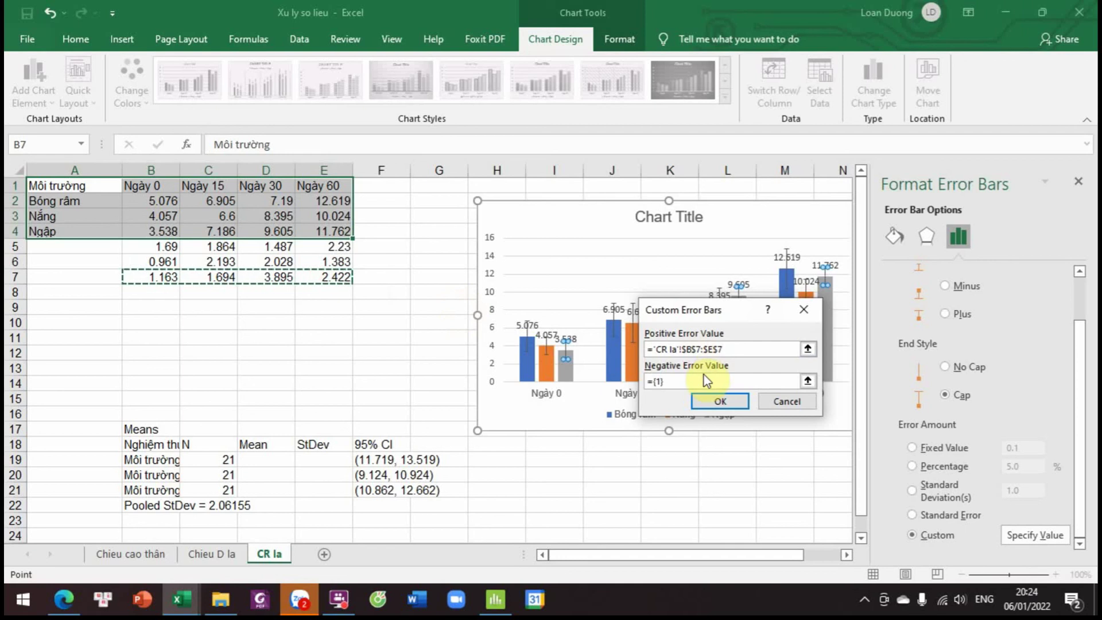
pyautogui.click(686, 378)
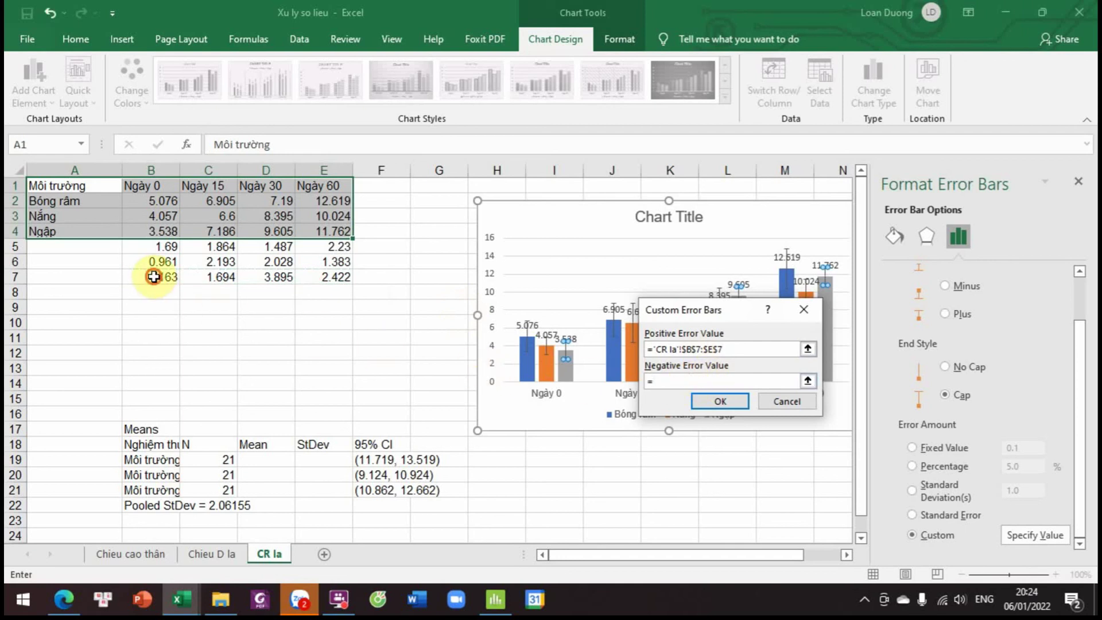
pyautogui.moveTo(153, 277); pyautogui.dragTo(324, 277)
pyautogui.click(717, 400)
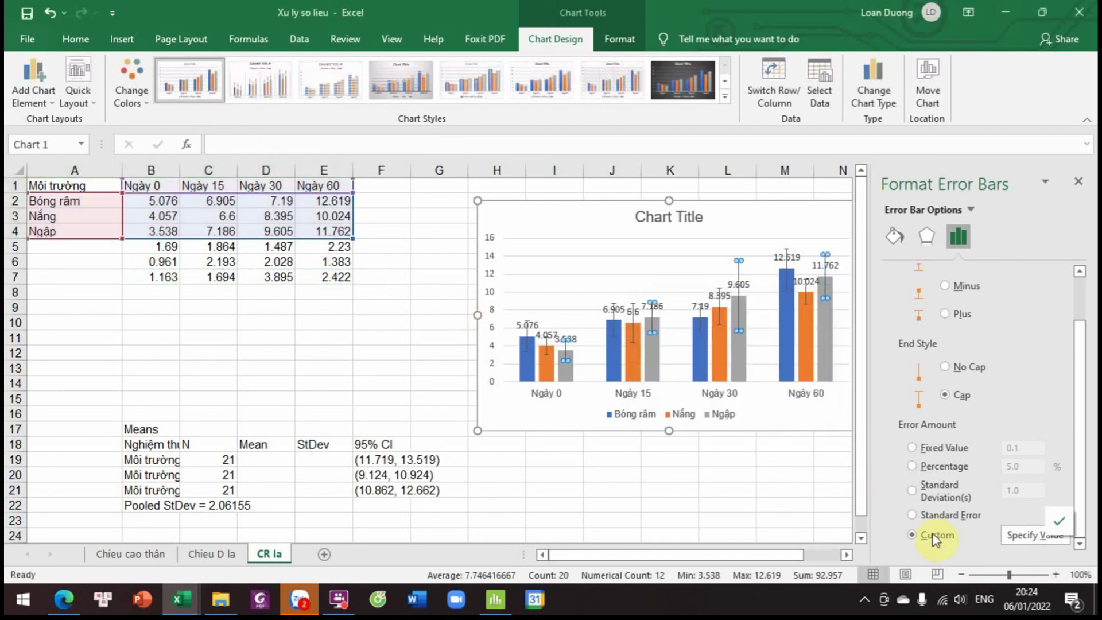
pyautogui.click(1082, 183)
# Title the chart "Ảnh hưởng của môi trường lên chiều rộng lá".
pyautogui.click(900, 429)
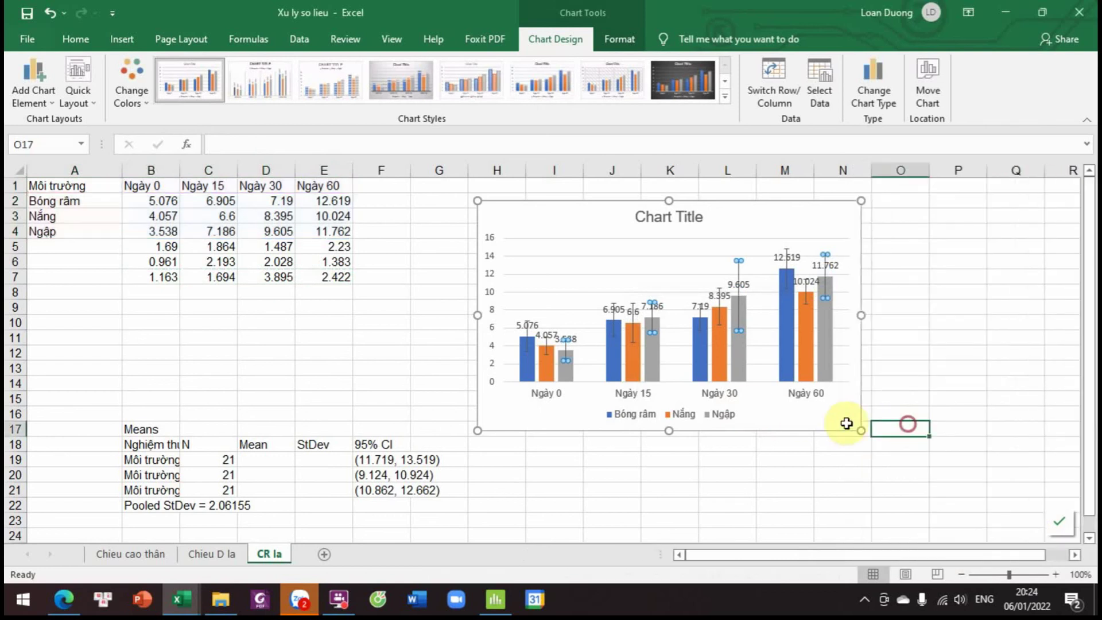
pyautogui.click(681, 224)
pyautogui.click(692, 220)
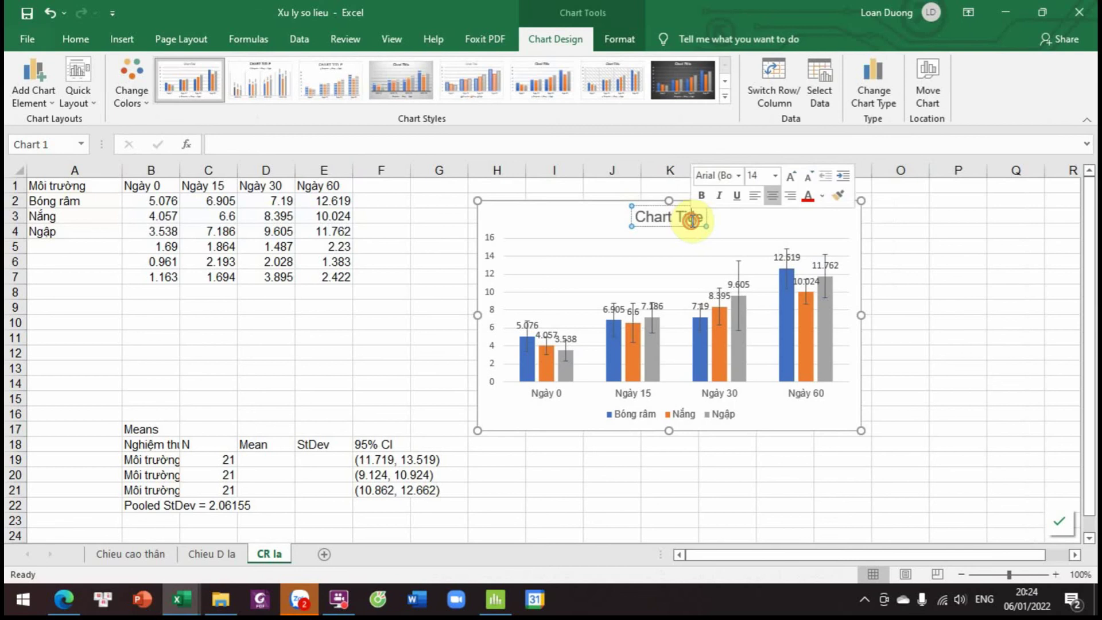
pyautogui.hotkey('ctrl', 'a')
pyautogui.write('Anh')
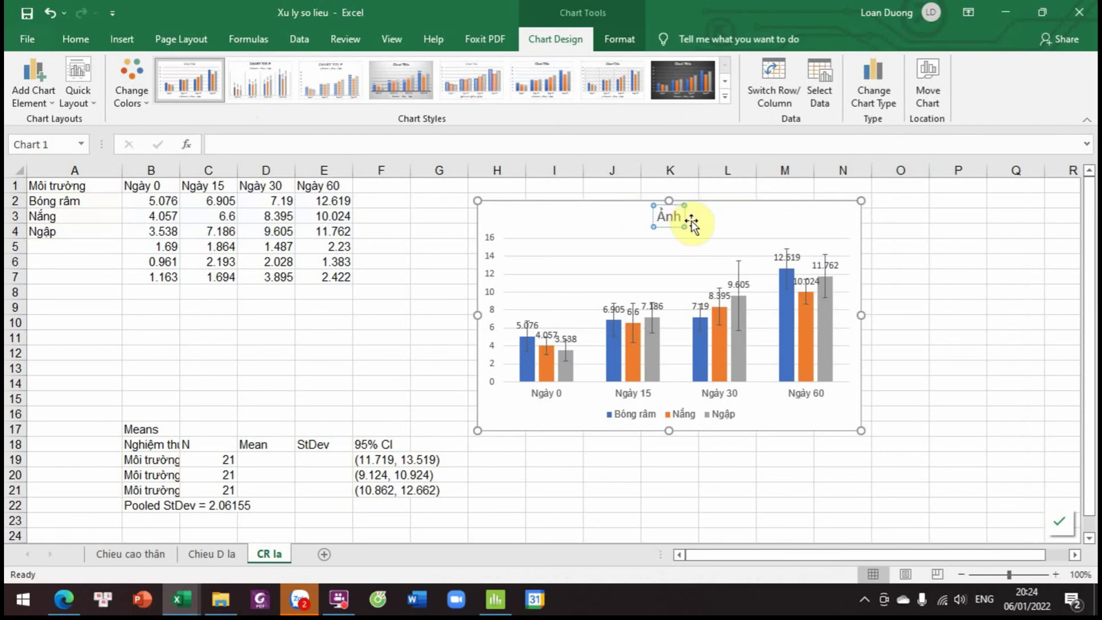
pyautogui.write(' hưởng của môi')
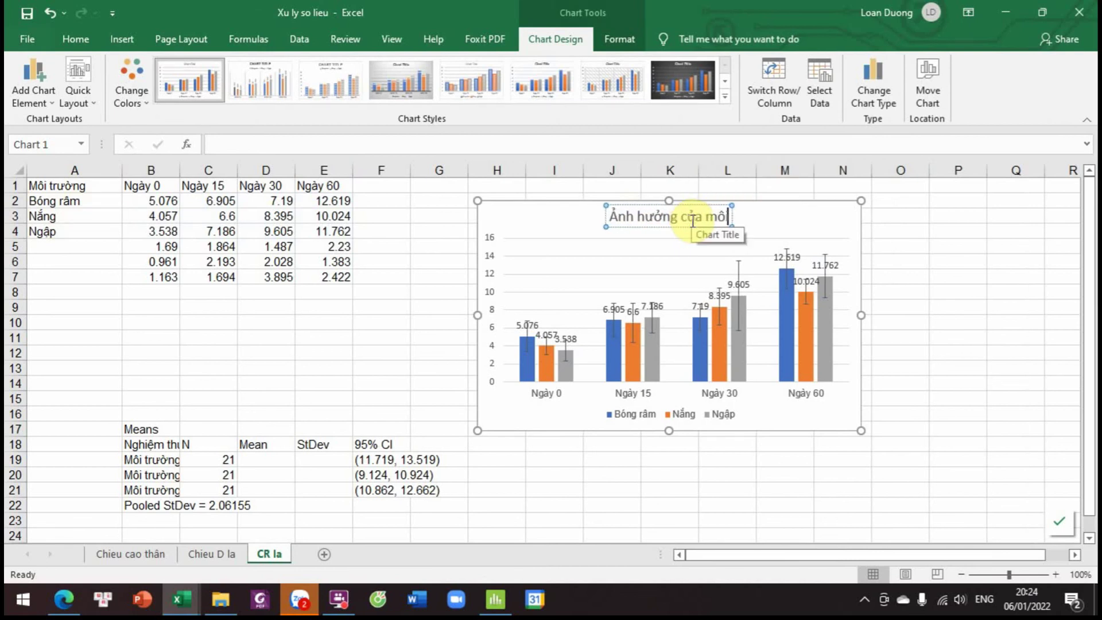
pyautogui.write(' trường lên ch')
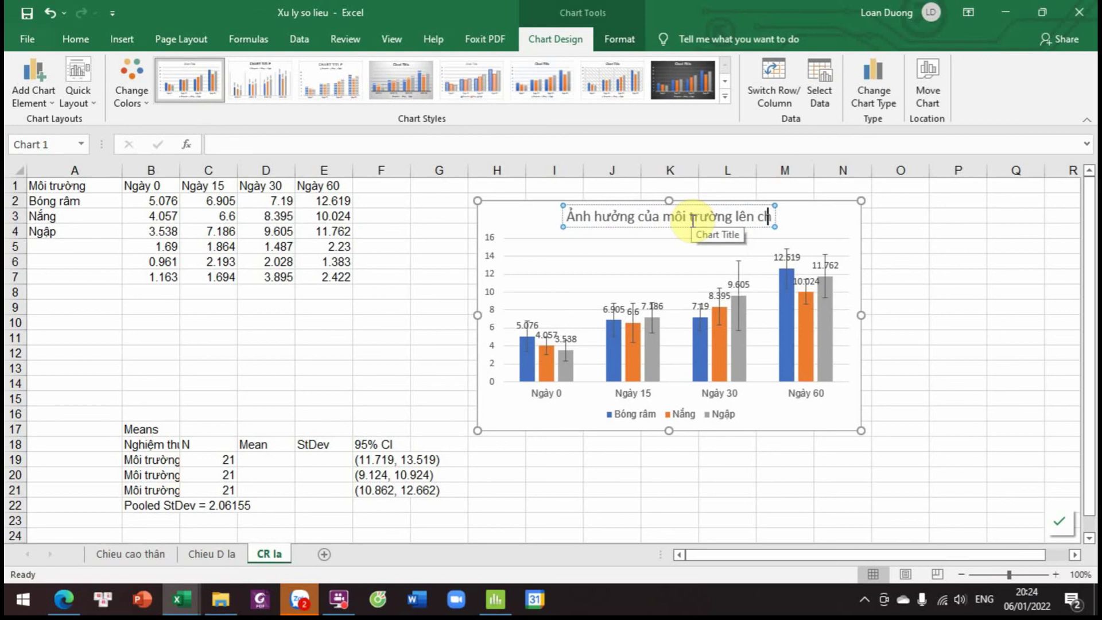
pyautogui.write('iều rộng lá')
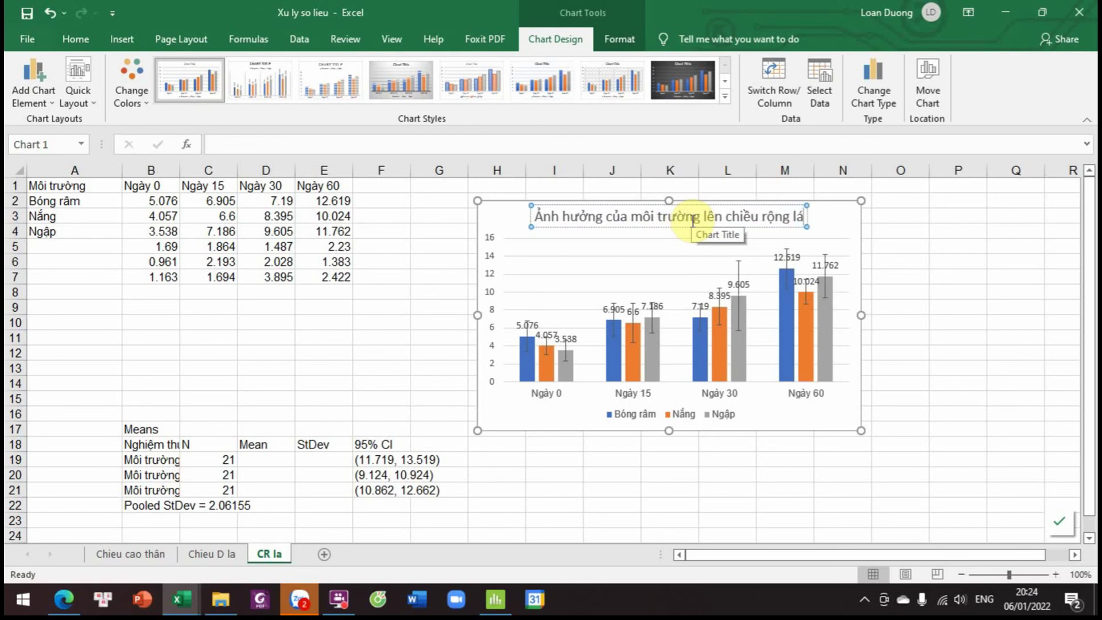
pyautogui.click(939, 384)
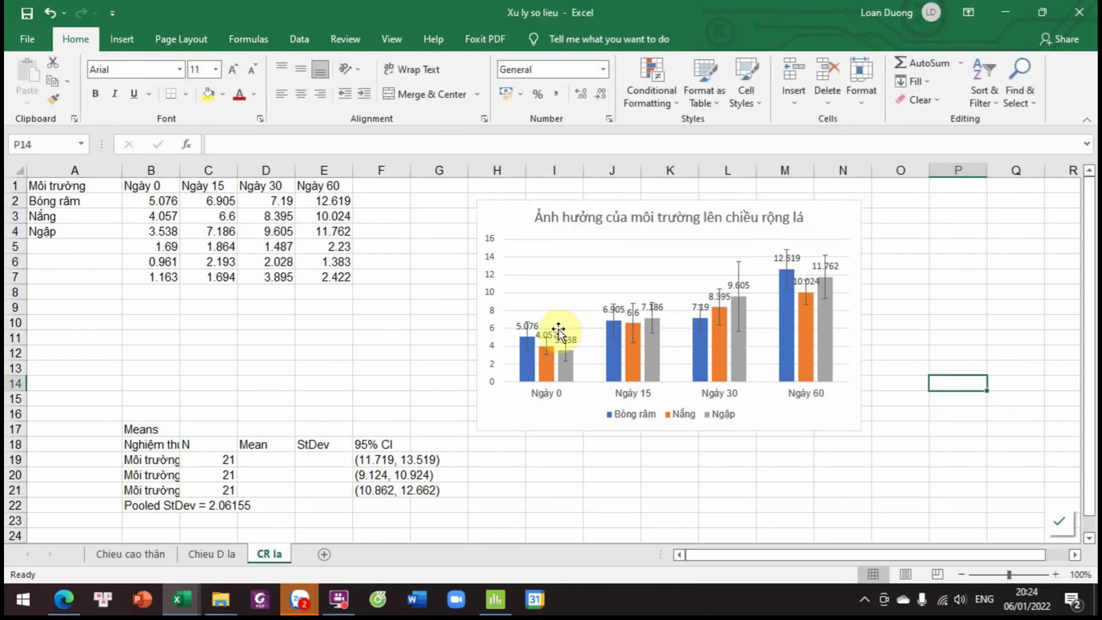
# Look up L1's Tukey grouping in Minitab and replace the Ngày 0 data labels in Excel with a for Bóng râm, b for Nắng and b for Ngập.
pyautogui.click(529, 326)
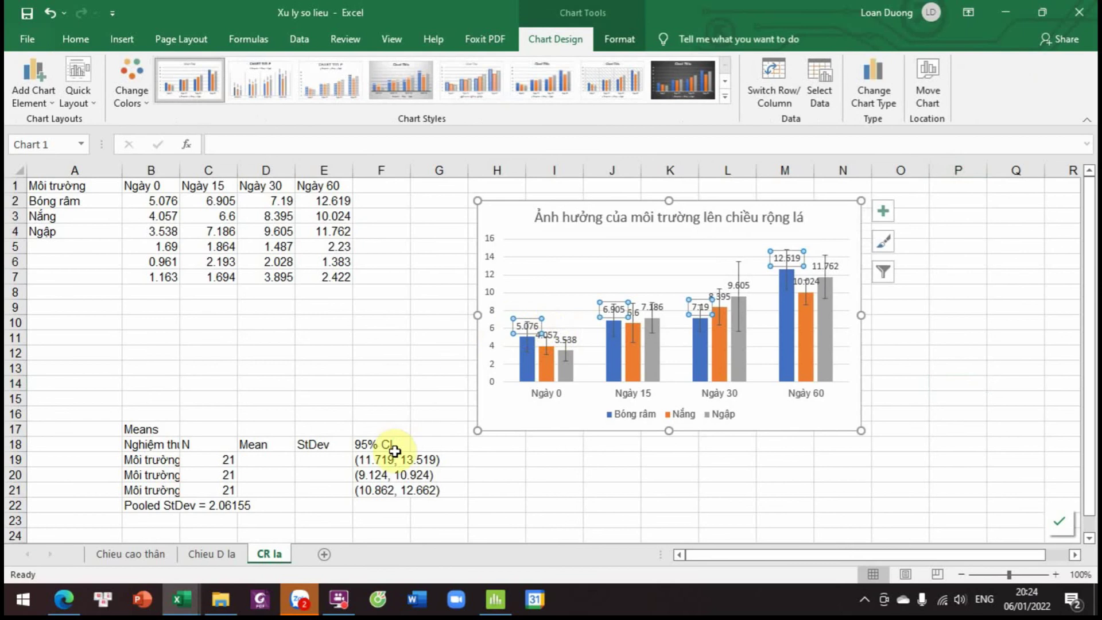
pyautogui.hotkey('alt', 'Tab')
pyautogui.click(94, 99)
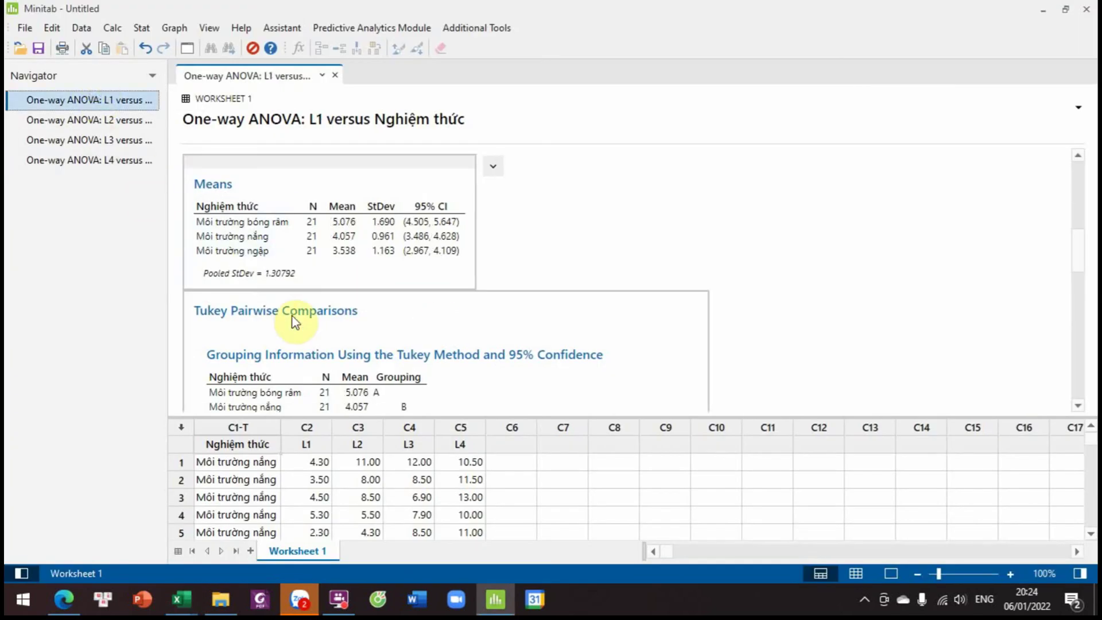
pyautogui.scroll(-3, 321, 333)
pyautogui.moveTo(410, 270); pyautogui.dragTo(376, 248)
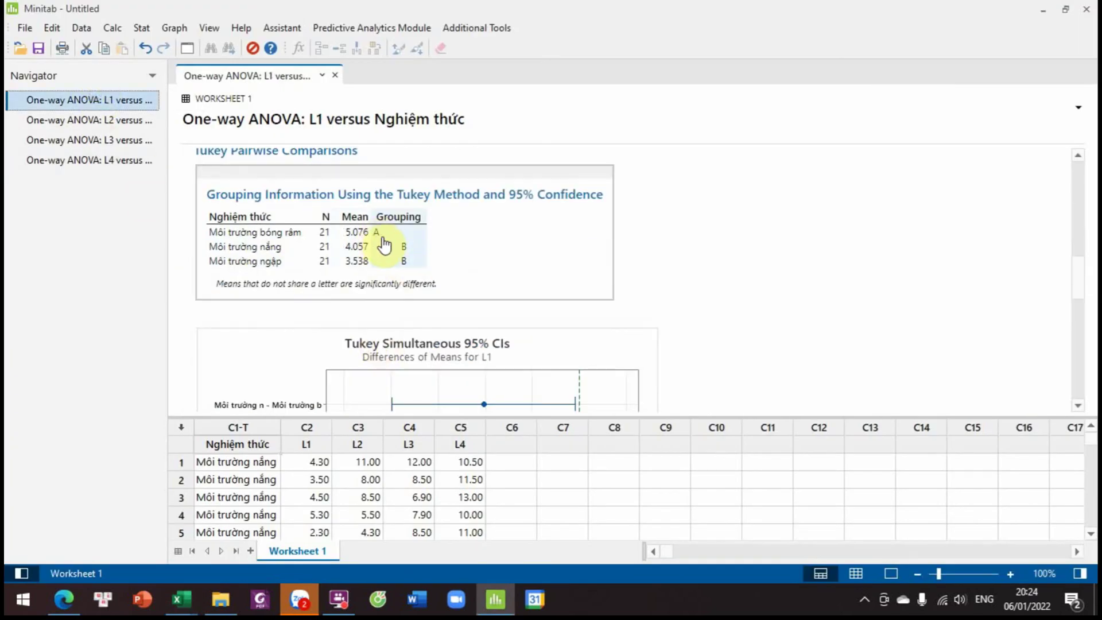
pyautogui.hotkey('alt', 'Tab')
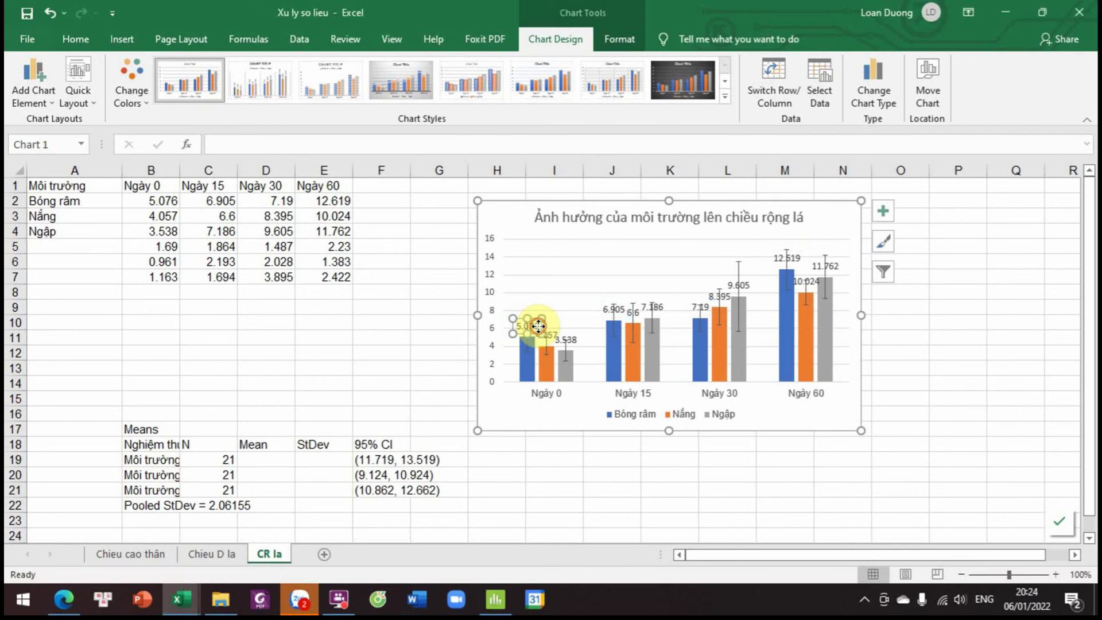
pyautogui.write('a')
pyautogui.click(551, 333)
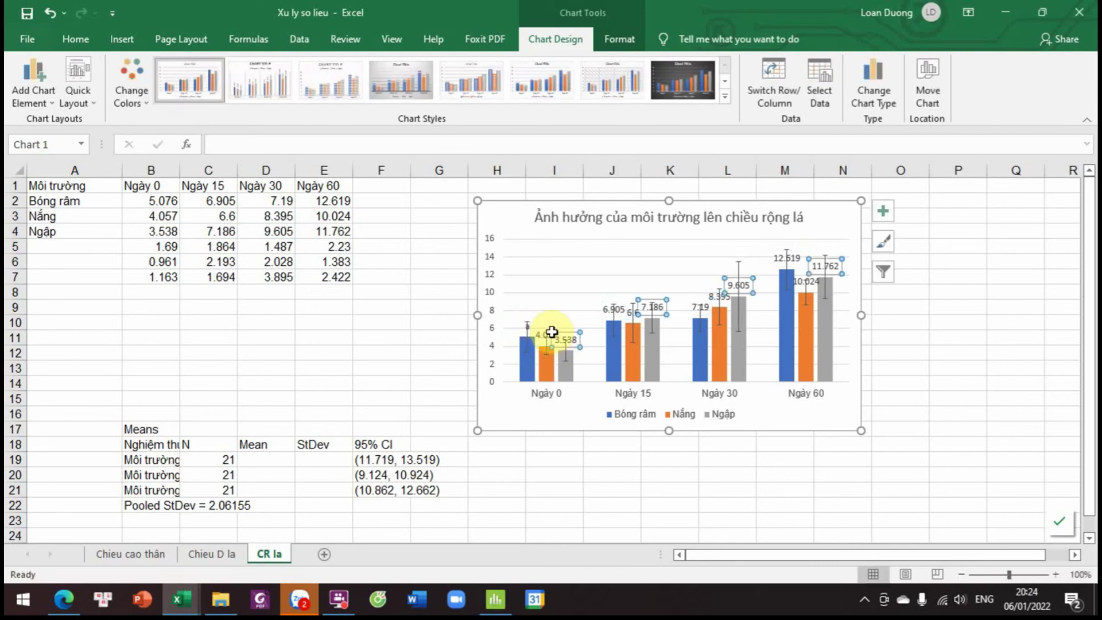
pyautogui.click(540, 333)
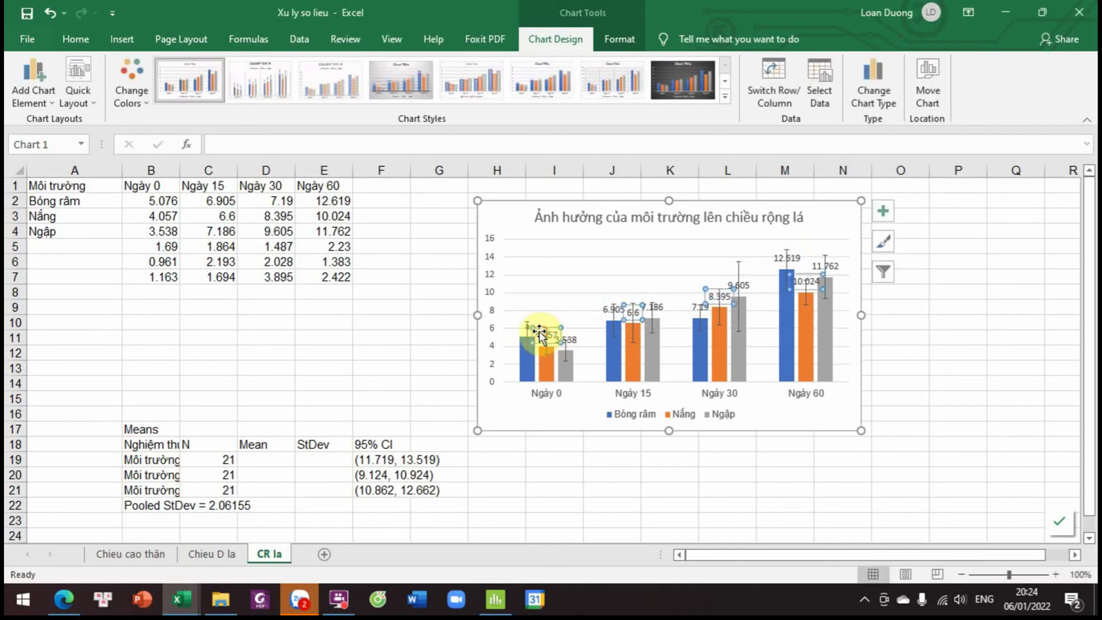
pyautogui.write('b')
pyautogui.click(567, 340)
pyautogui.click(567, 340)
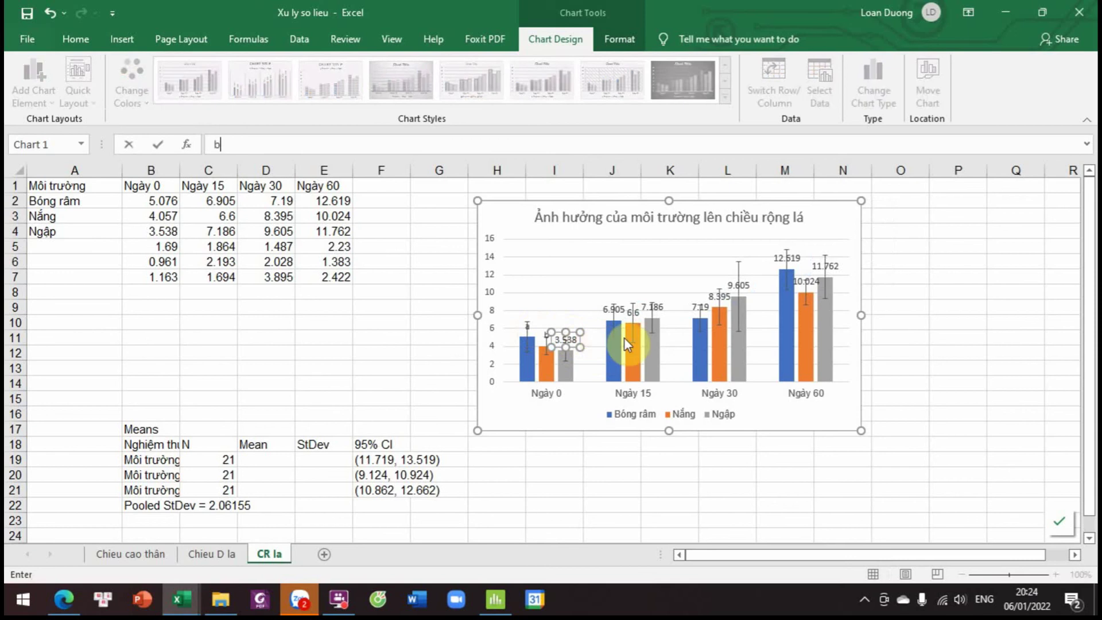
# Look up L2's Tukey grouping in Minitab and replace all three Ngày 15 data labels in Excel with a.
pyautogui.click(611, 310)
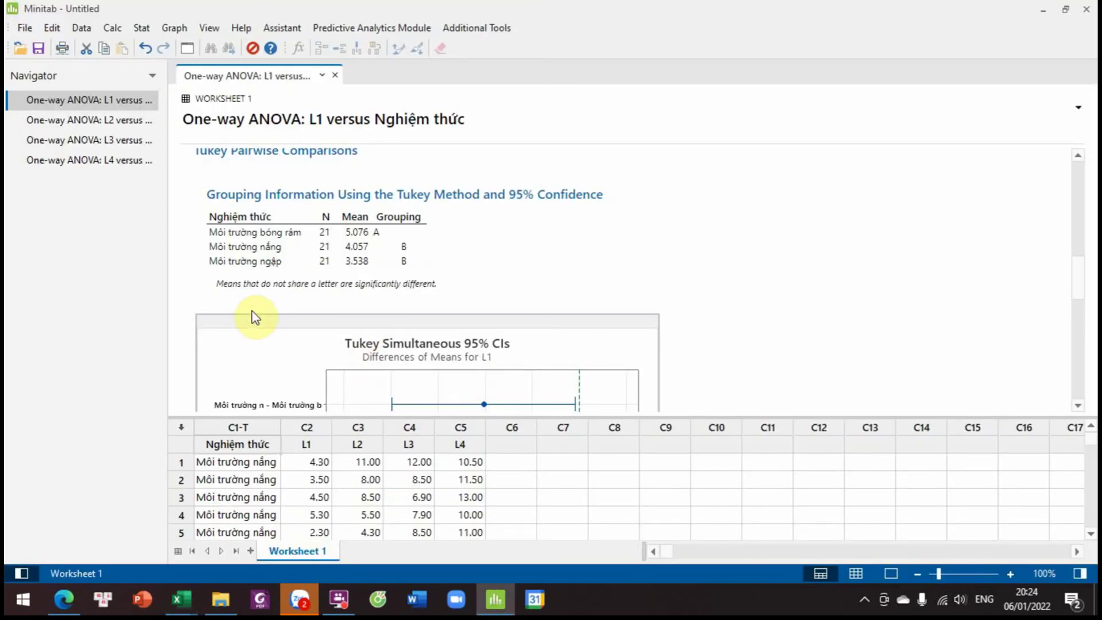
pyautogui.click(111, 121)
pyautogui.scroll(-8, 365, 271)
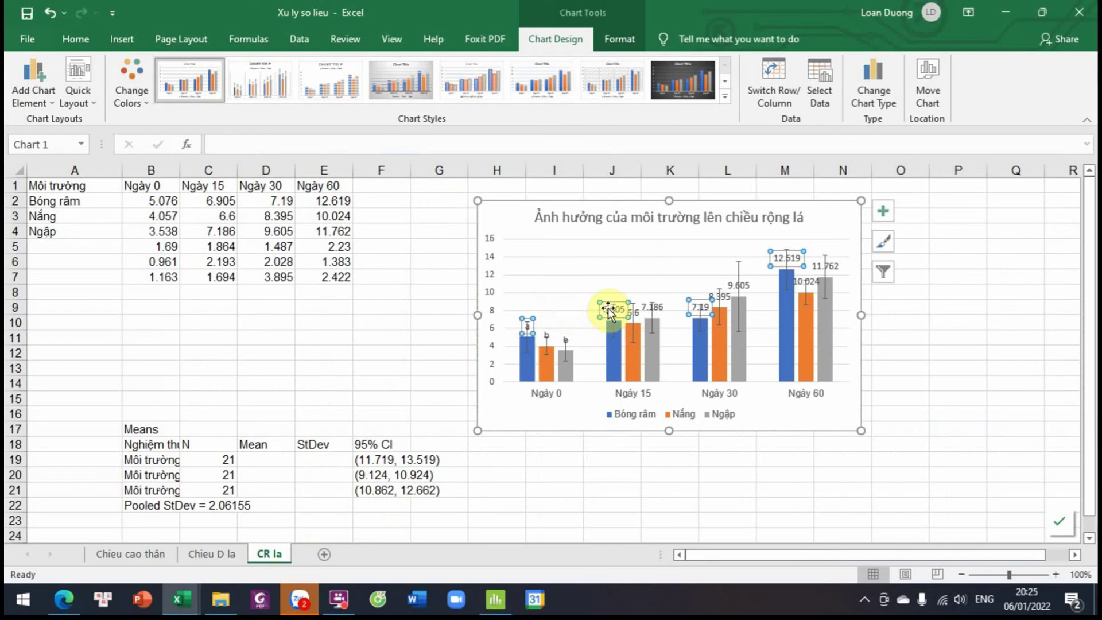
pyautogui.click(609, 310)
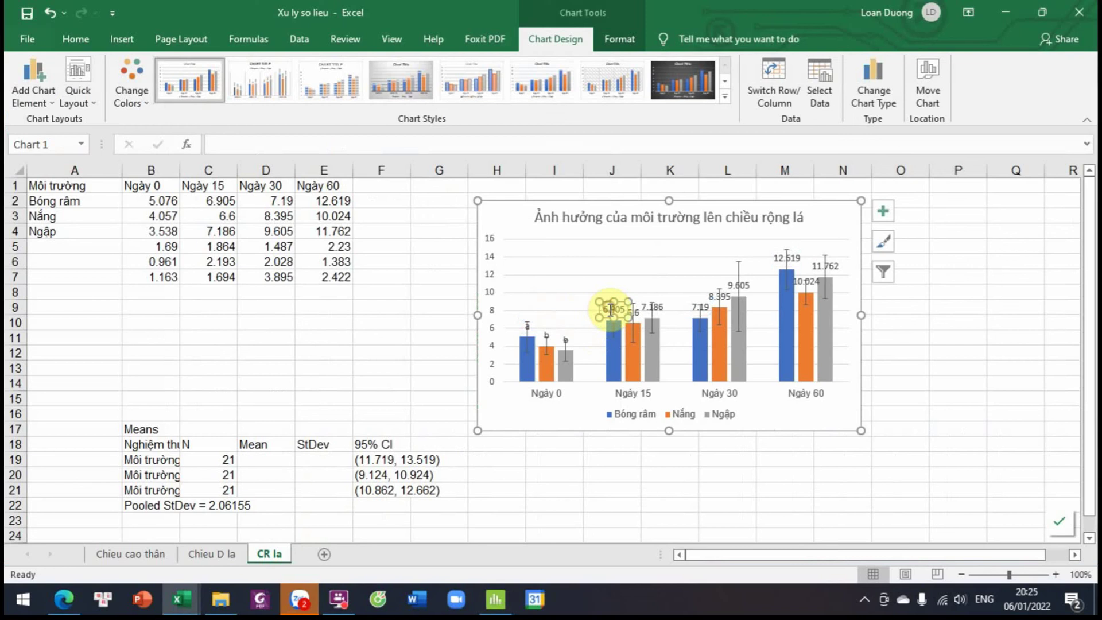
pyautogui.write('a')
pyautogui.click(628, 315)
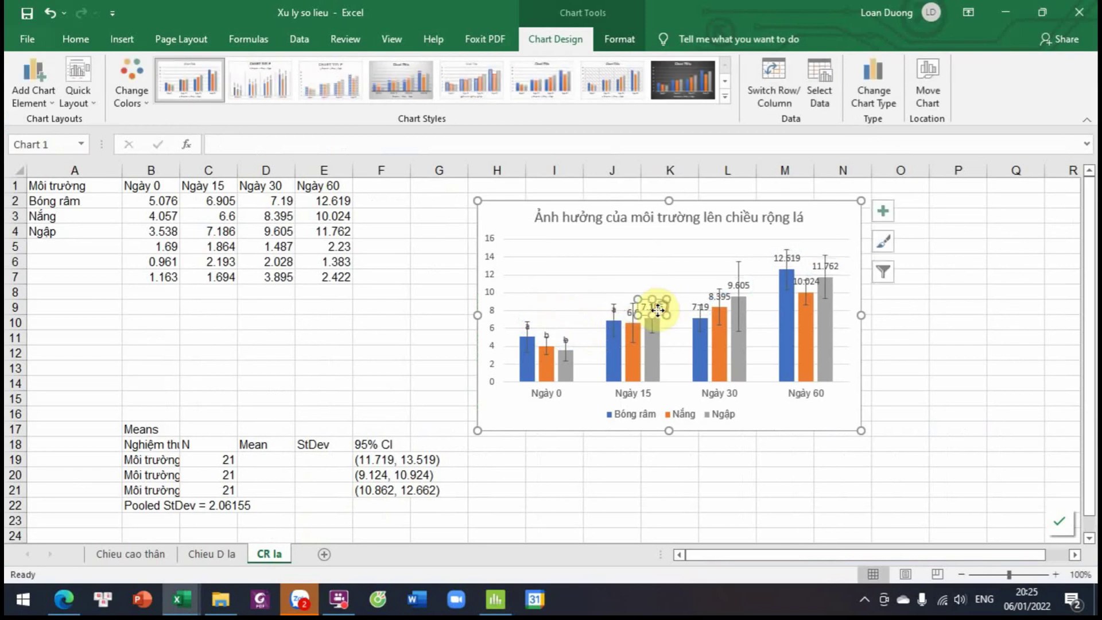
pyautogui.click(627, 314)
pyautogui.write('a')
pyautogui.click(652, 308)
pyautogui.click(652, 309)
pyautogui.write('a')
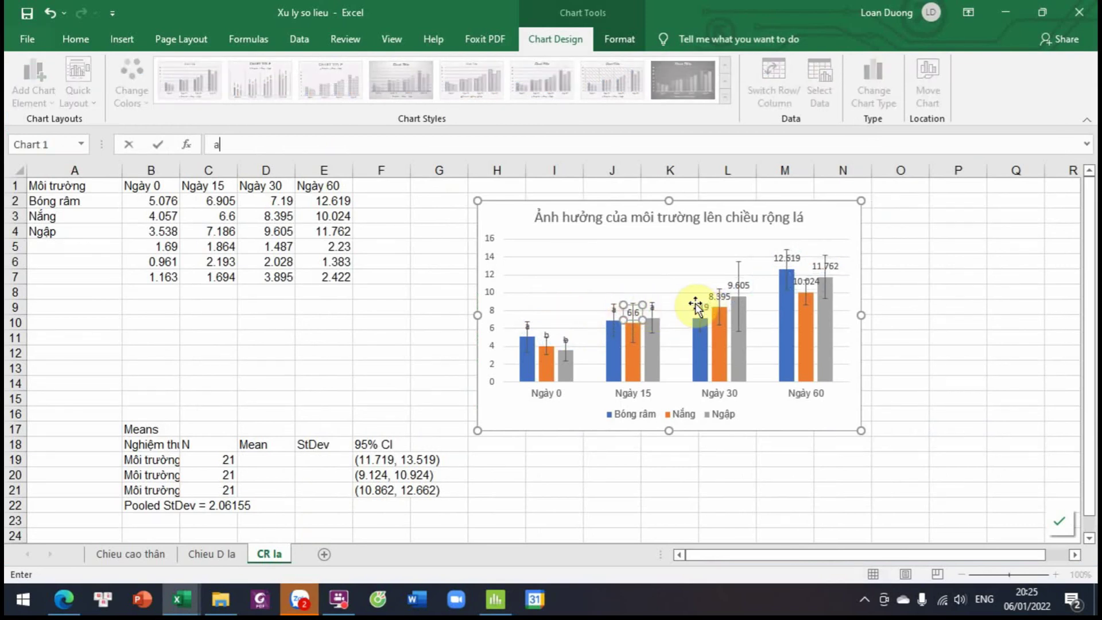
# Look up L3's Tukey grouping in Minitab and relabel the Ngày 30 bars in Excel: a for Ngập, ab for Nắng, b for Bóng râm.
pyautogui.click(695, 306)
pyautogui.hotkey('alt', 'Tab')
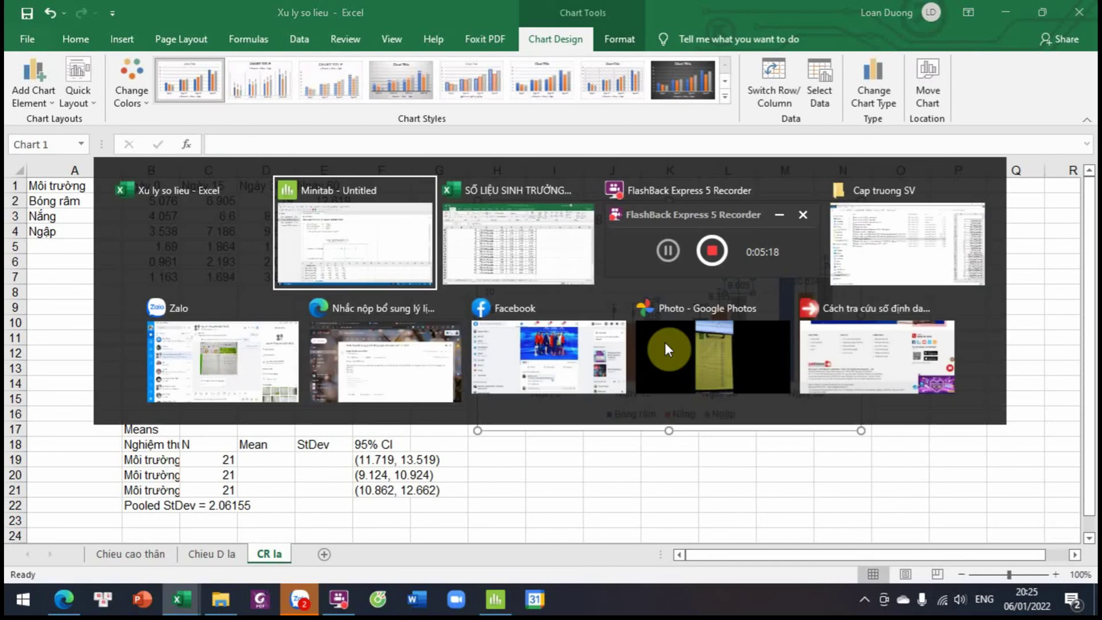
pyautogui.click(98, 140)
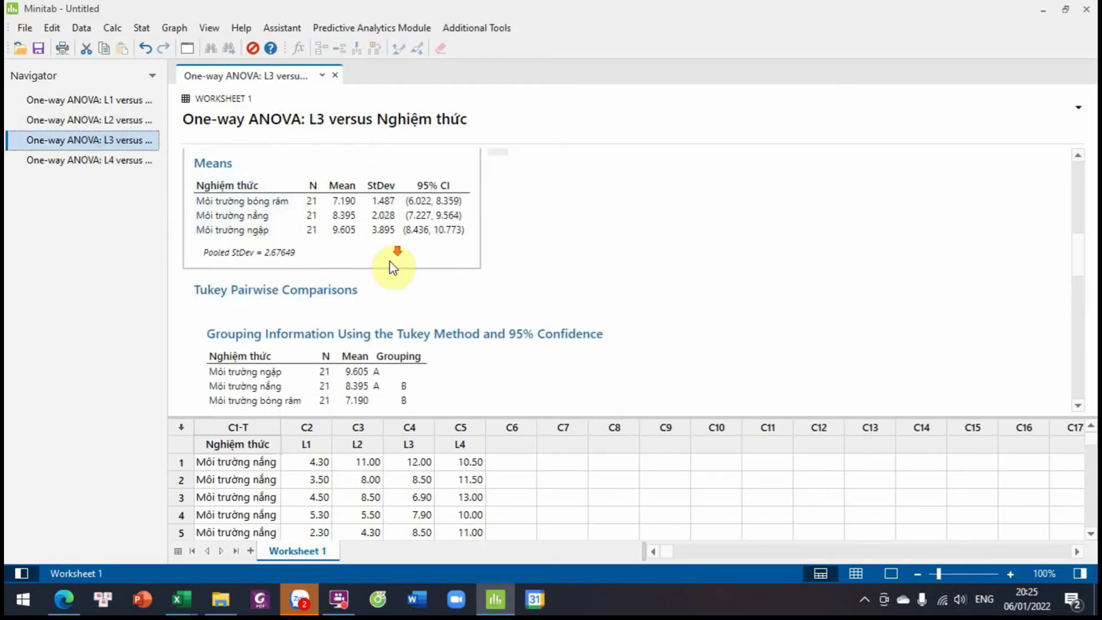
pyautogui.scroll(-4, 394, 258)
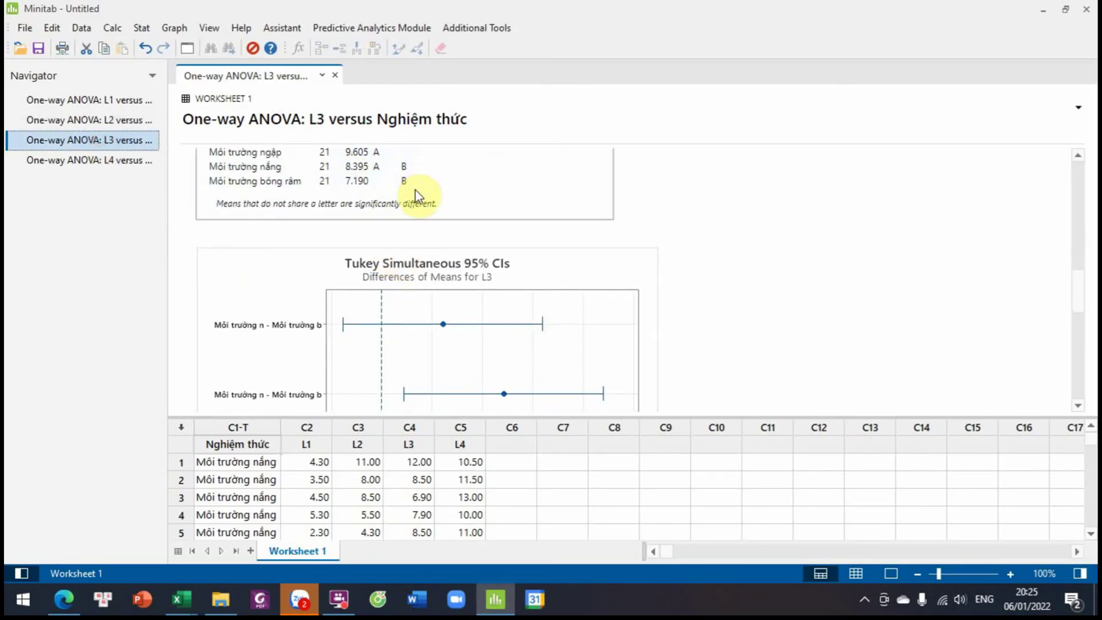
pyautogui.hotkey('alt', 'Tab')
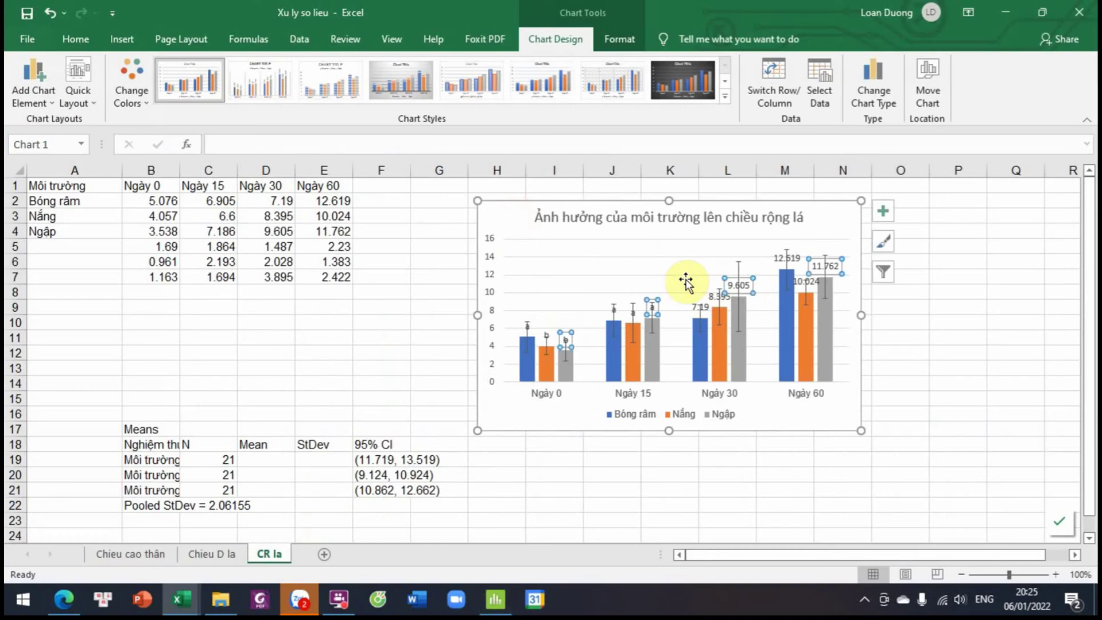
pyautogui.click(746, 285)
pyautogui.write('a')
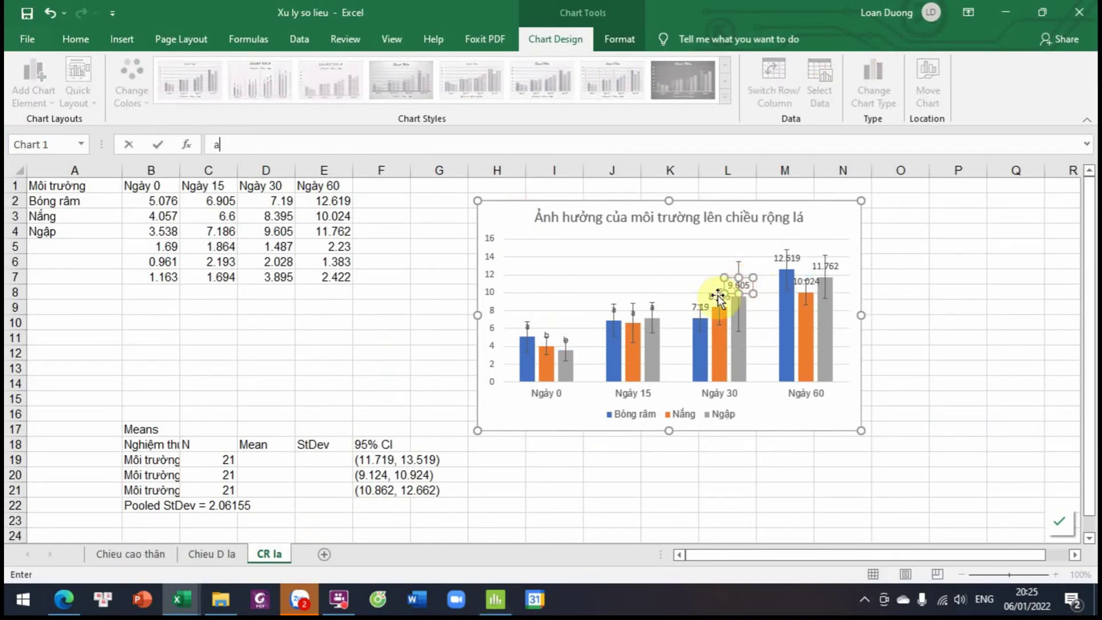
pyautogui.click(711, 298)
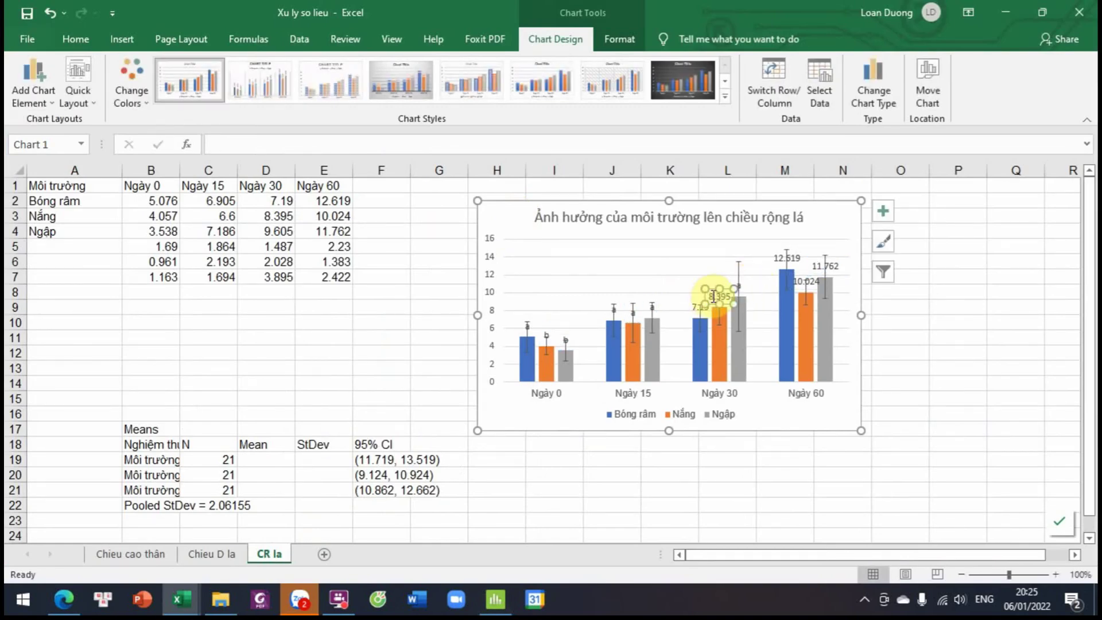
pyautogui.write('ab')
pyautogui.click(694, 304)
pyautogui.click(694, 305)
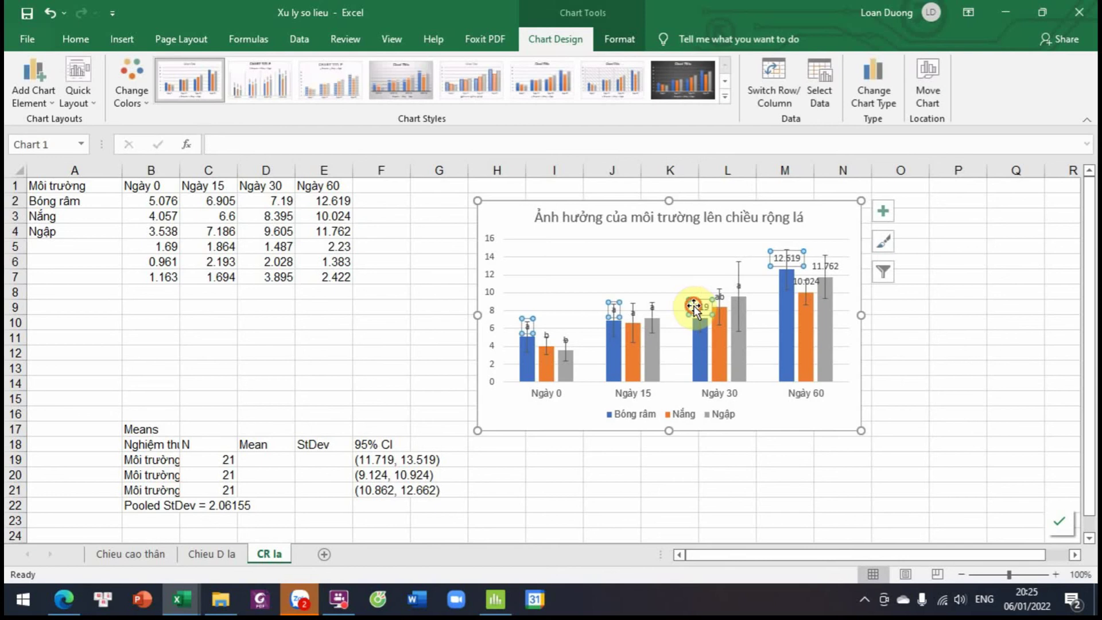
pyautogui.write('b')
pyautogui.press('Return')
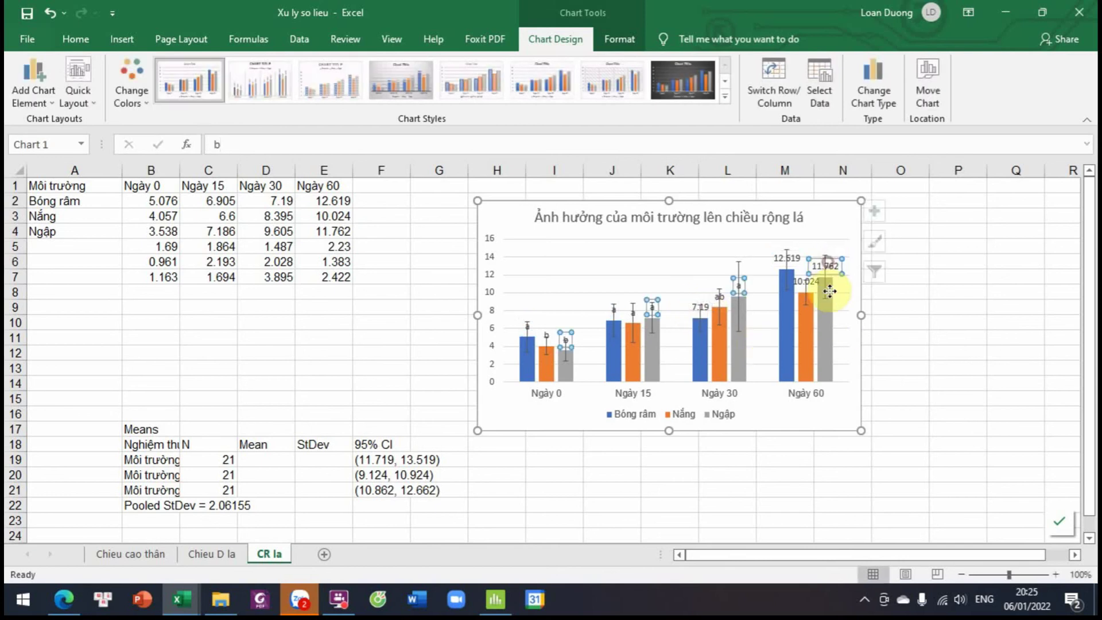
# Look up L4's Tukey grouping in Minitab and replace the Ngày 60 Bóng râm data label in Excel with a.
pyautogui.click(792, 261)
pyautogui.hotkey('alt', 'Tab')
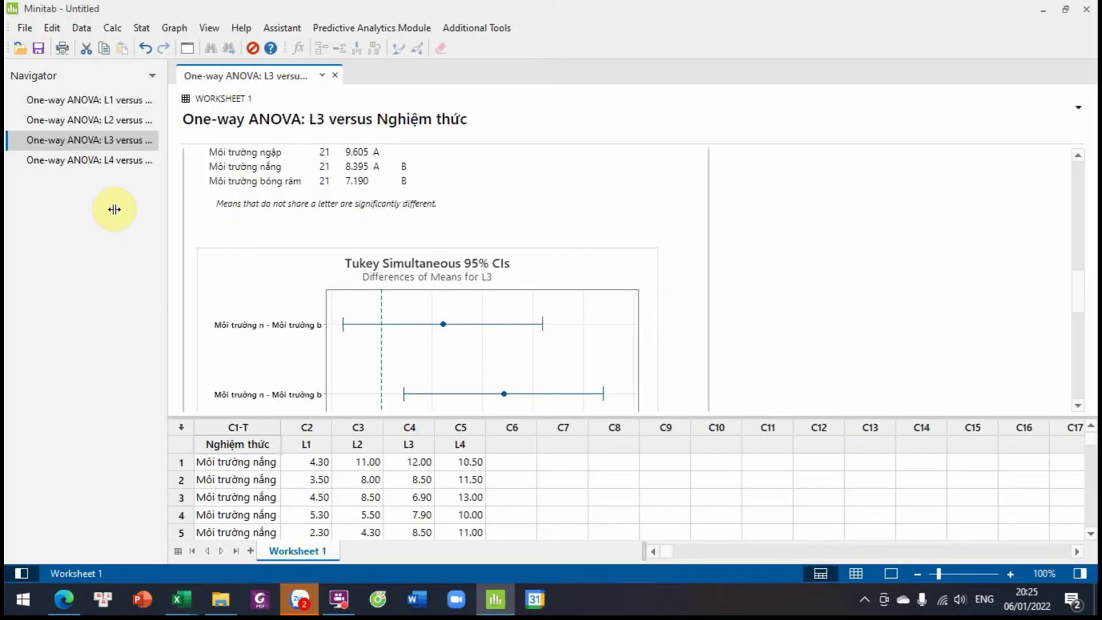
pyautogui.click(92, 161)
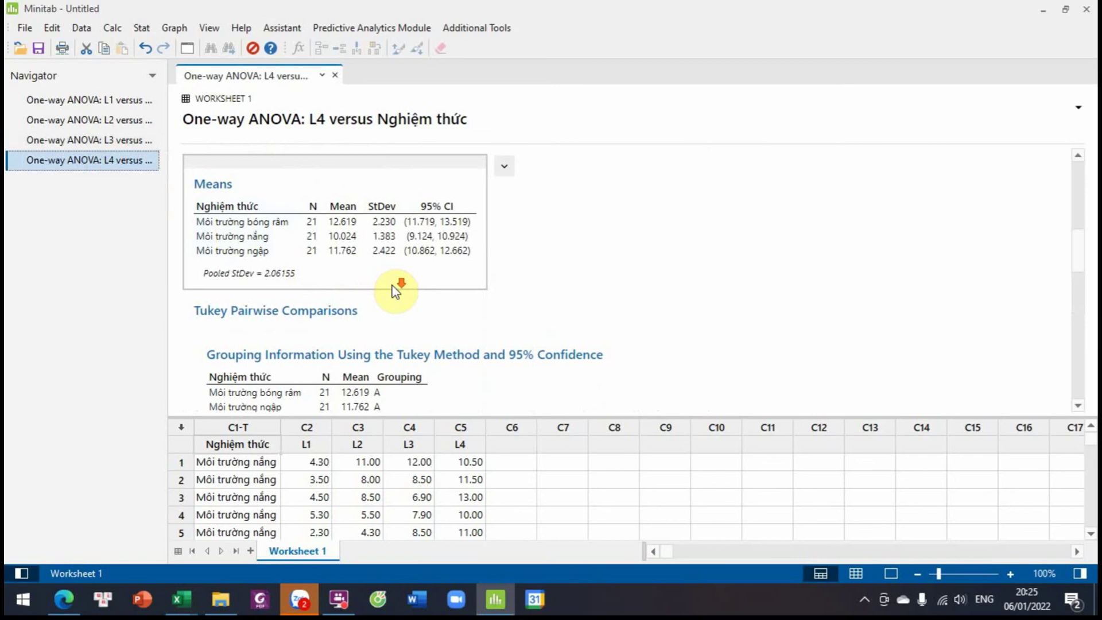
pyautogui.scroll(-3, 395, 291)
pyautogui.scroll(3, 402, 195)
pyautogui.hotkey('alt', 'Tab')
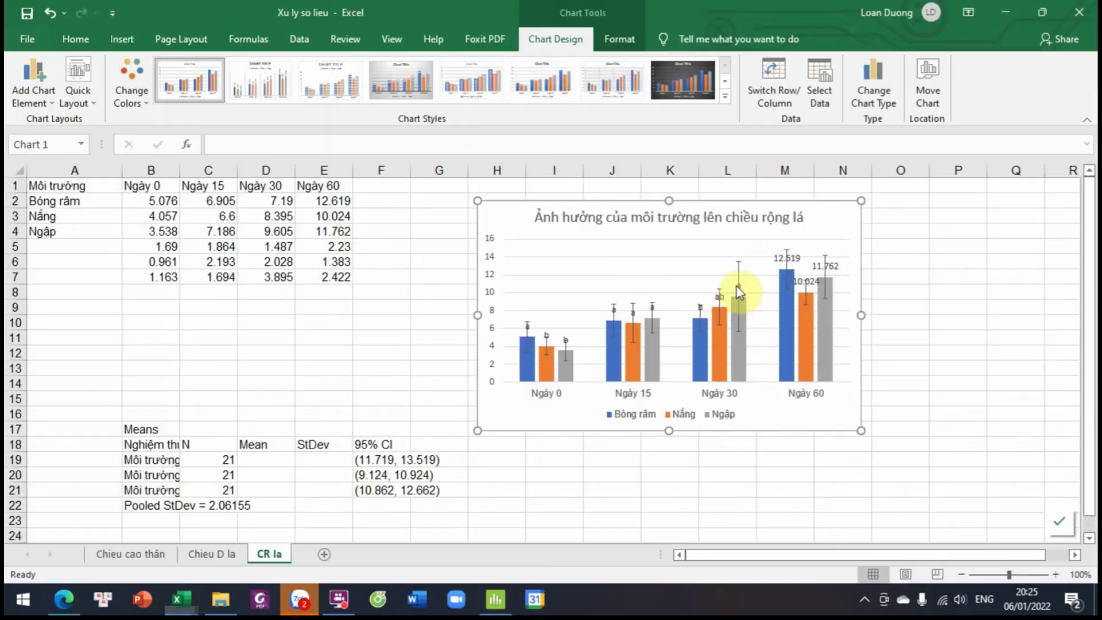
pyautogui.write('a')
pyautogui.press('Return')
# Replace the Ngày 60 data labels with a for Ngập and b for Nắng.
pyautogui.click(832, 266)
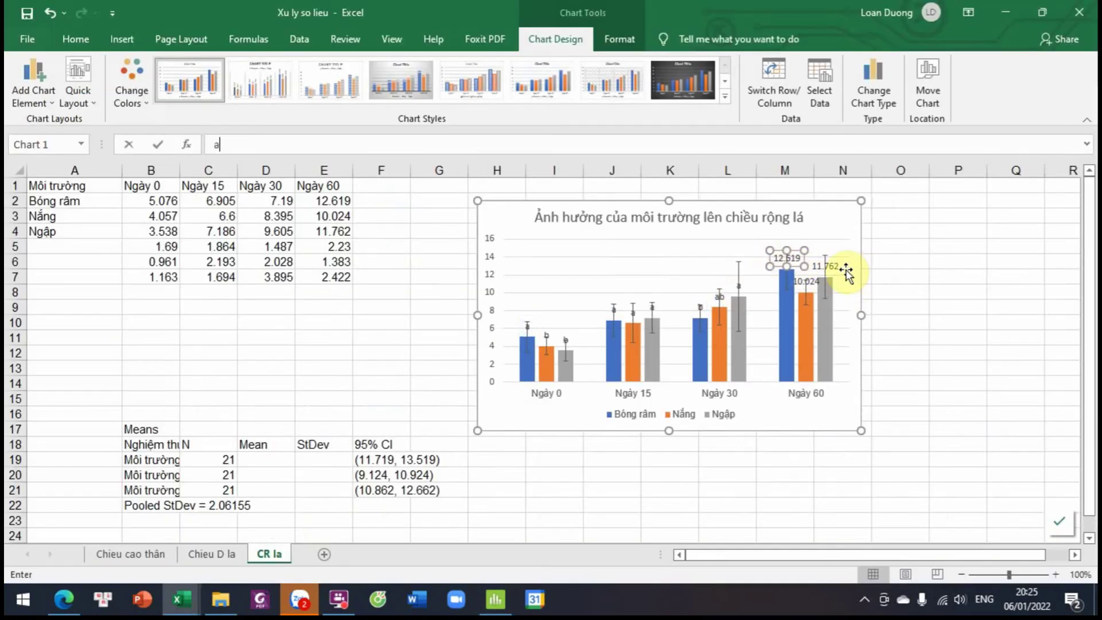
pyautogui.click(834, 266)
pyautogui.click(836, 268)
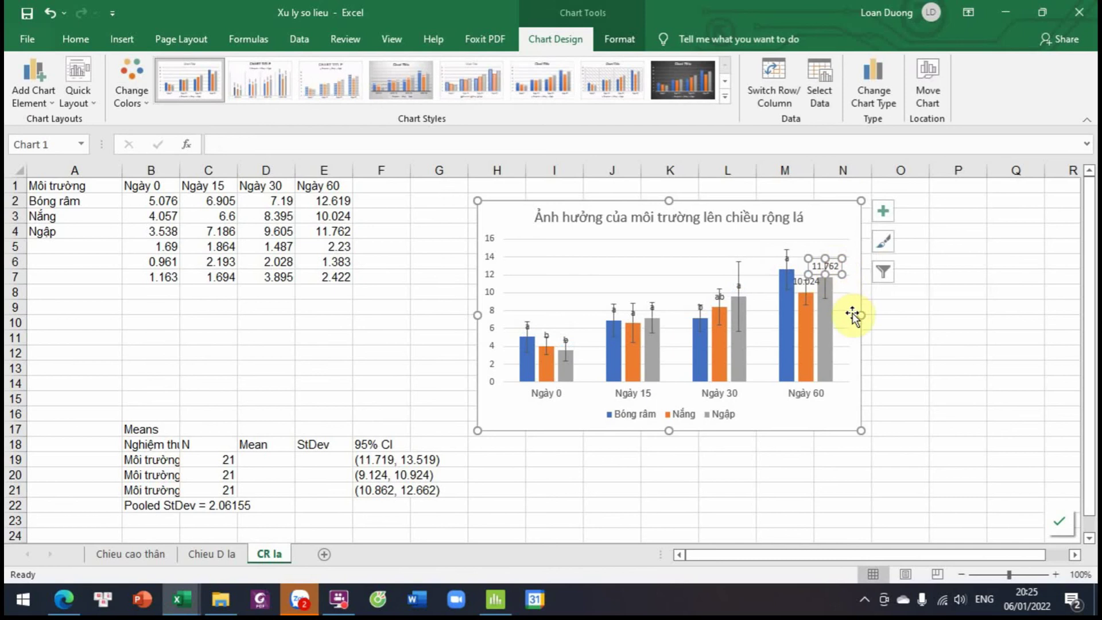
pyautogui.write('a')
pyautogui.press('Return')
pyautogui.click(802, 281)
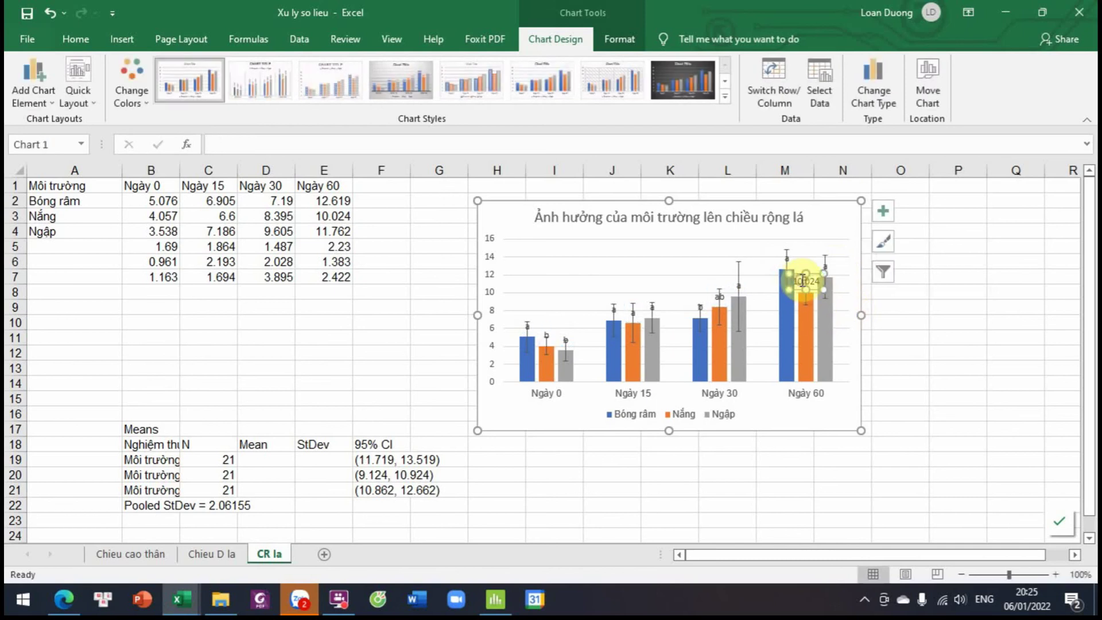
pyautogui.write('b')
pyautogui.press('Return')
pyautogui.click(792, 412)
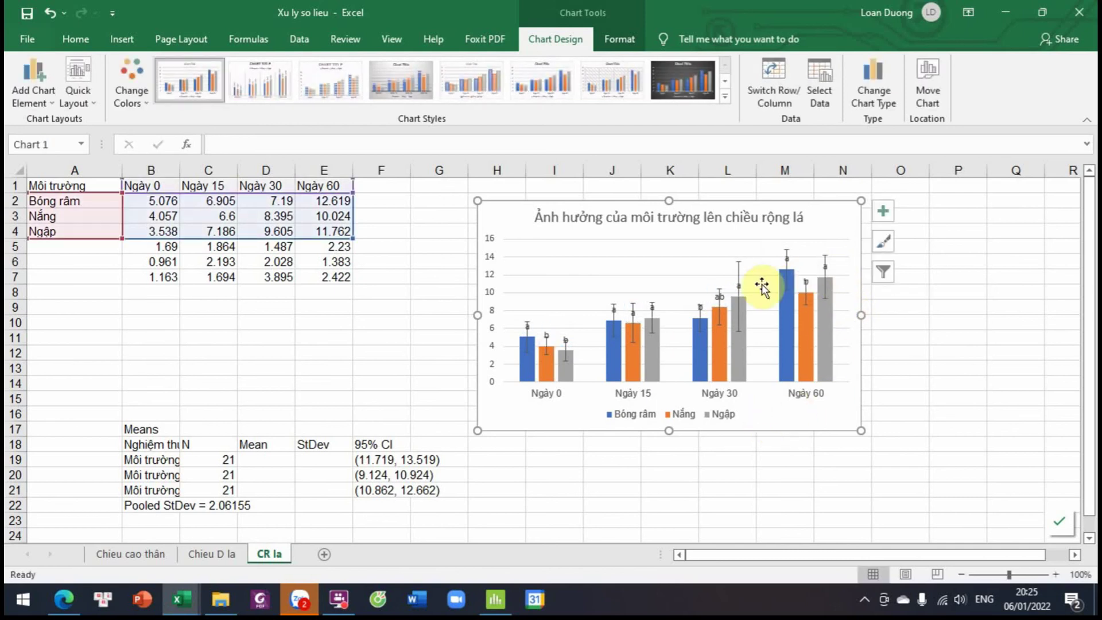
# Move the three Ngày 0 letter labels above the tops of their error bars.
pyautogui.click(529, 328)
pyautogui.click(532, 317)
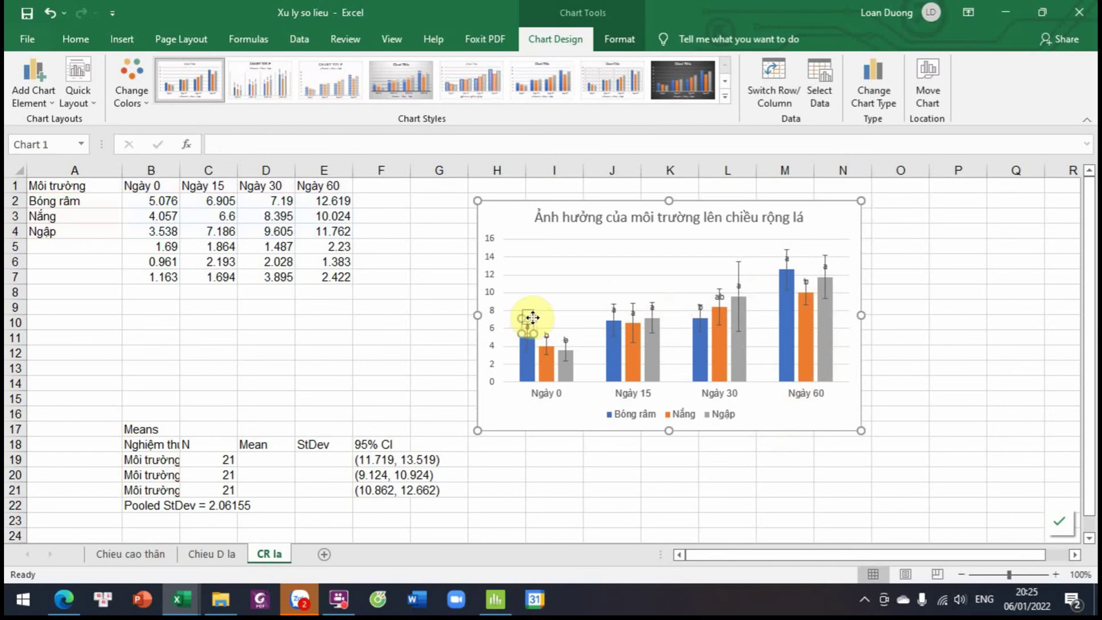
pyautogui.moveTo(532, 315); pyautogui.dragTo(717, 281)
pyautogui.click(549, 331)
pyautogui.click(547, 327)
pyautogui.click(566, 334)
pyautogui.click(568, 331)
# Move the three Ngày 15 letter labels above the tops of their error bars.
pyautogui.click(617, 309)
pyautogui.click(632, 314)
pyautogui.click(632, 314)
pyautogui.click(654, 308)
# Move the Ngày 30 letter labels above the tops of their error bars.
pyautogui.doubleClick(722, 298)
pyautogui.click(739, 285)
pyautogui.click(740, 285)
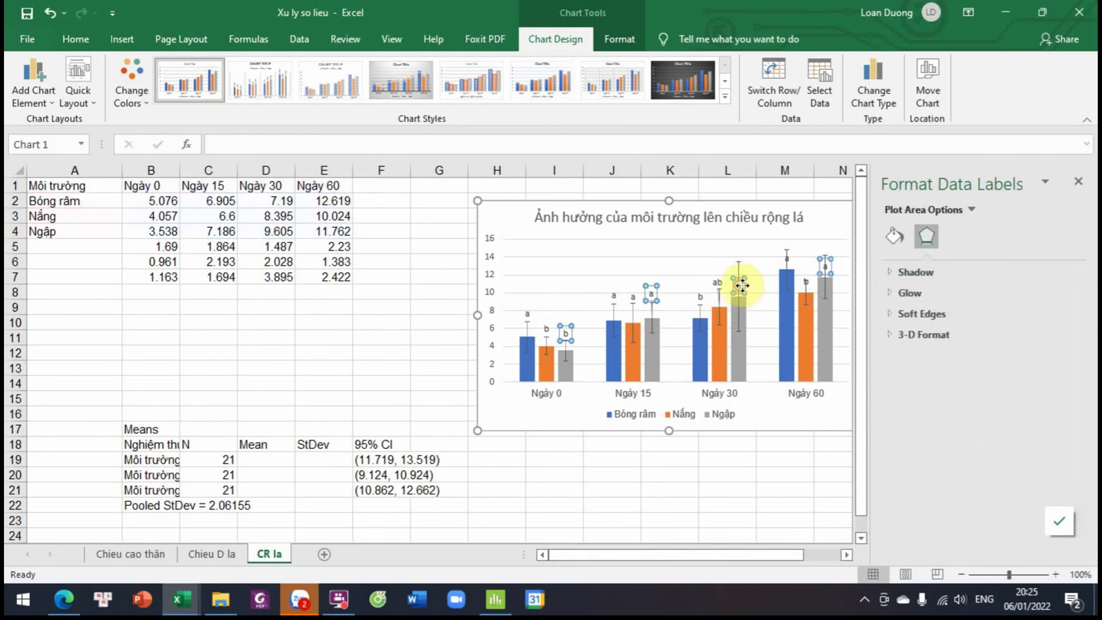
pyautogui.click(739, 256)
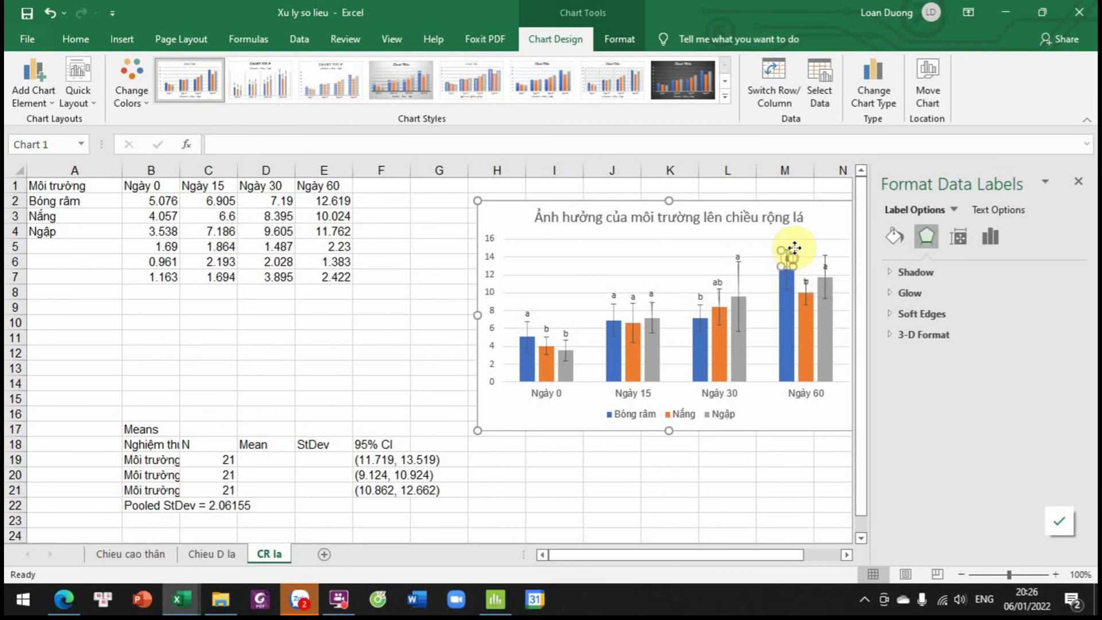
# Move the three Ngày 60 letter labels above the tops of their error bars, and deselect the chart.
pyautogui.moveTo(792, 240); pyautogui.dragTo(791, 241)
pyautogui.click(807, 280)
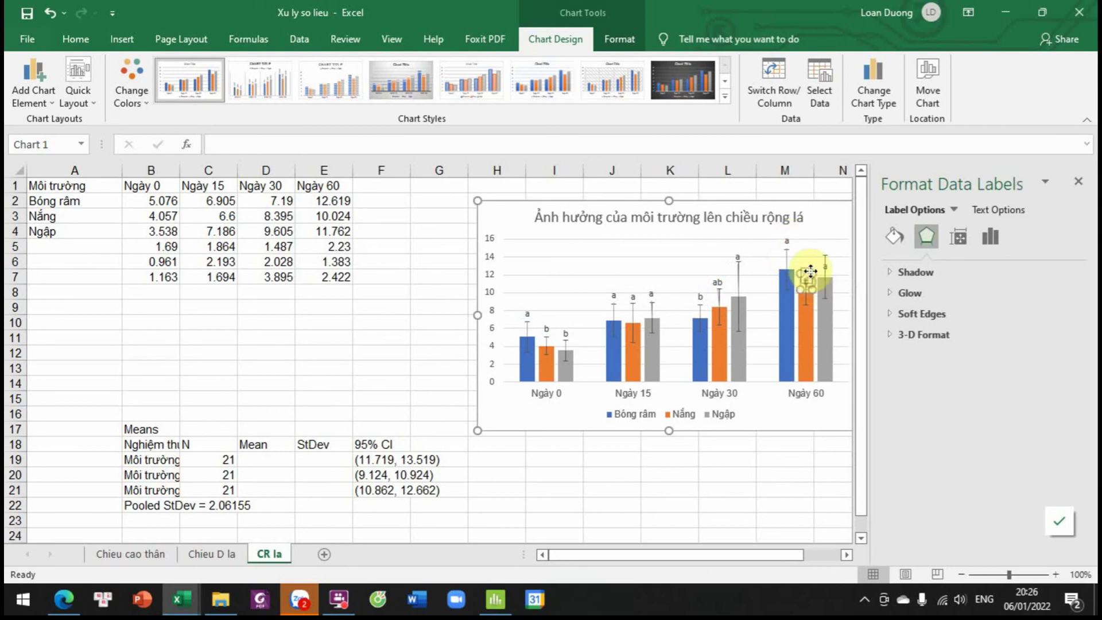
pyautogui.click(831, 267)
pyautogui.click(827, 266)
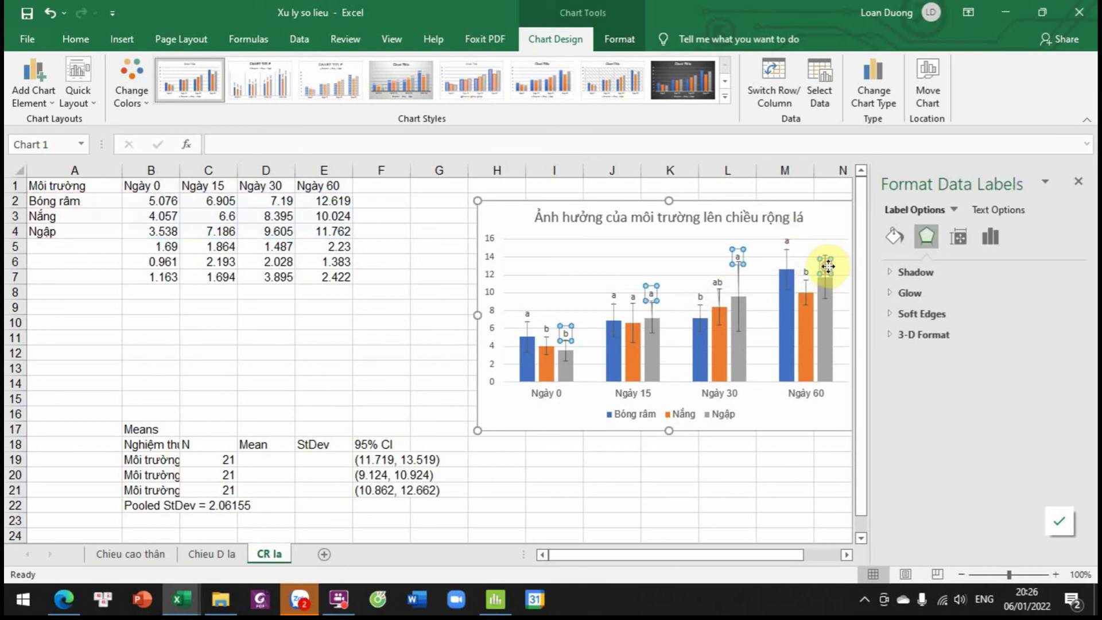
pyautogui.moveTo(824, 267); pyautogui.dragTo(825, 268)
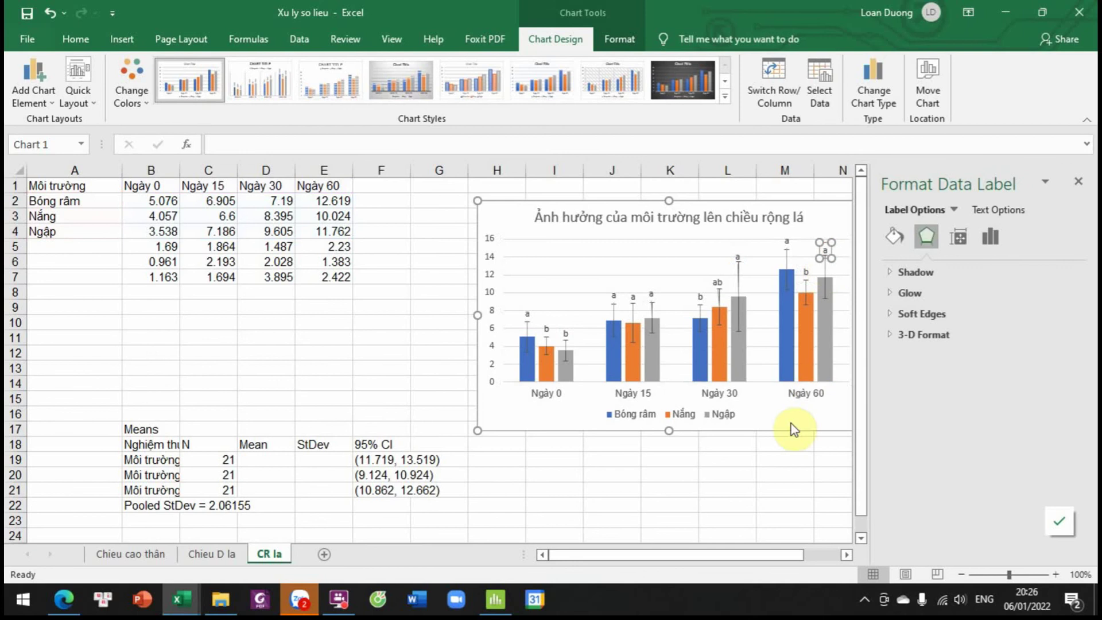
pyautogui.click(728, 473)
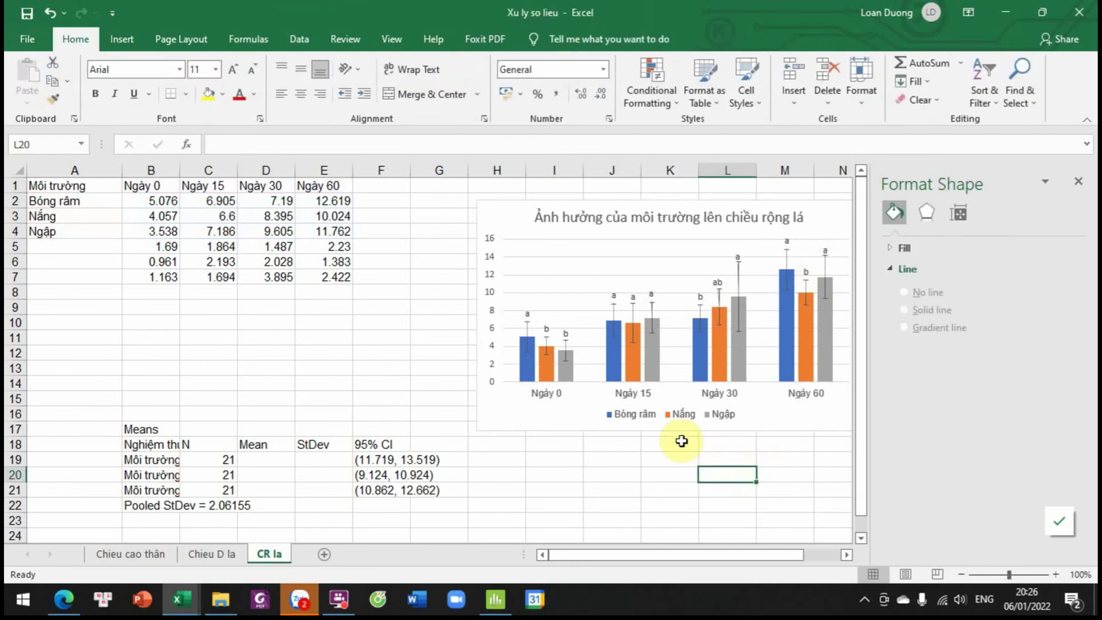